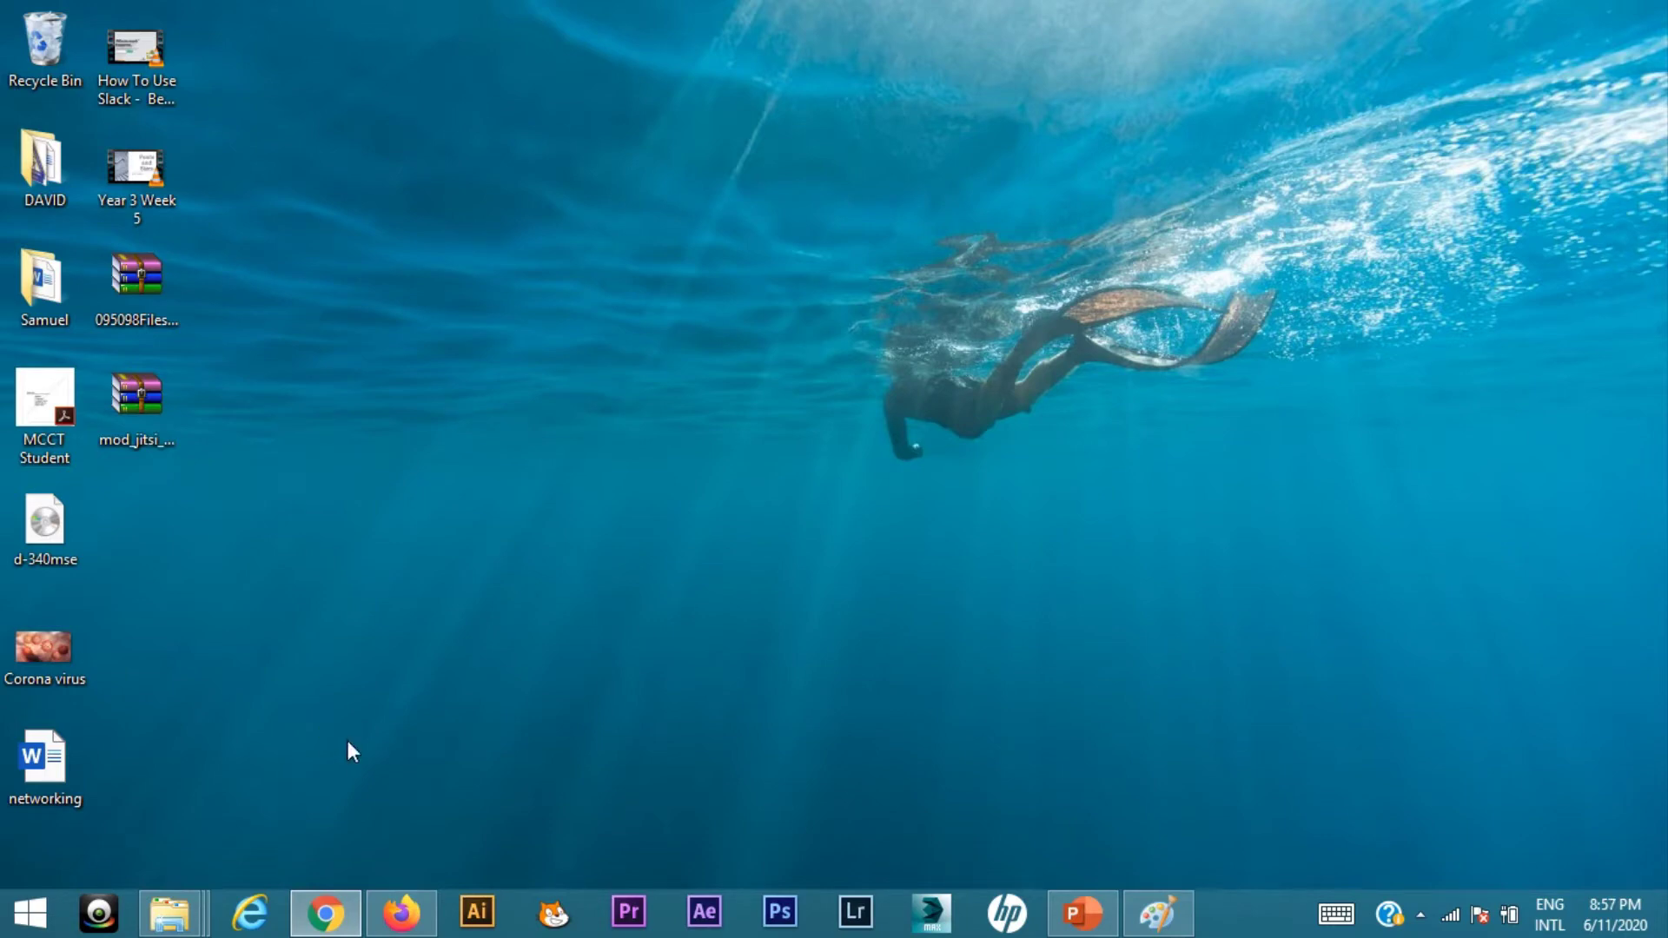
Step: Open Paint and enlarge the blank canvas to about 1360 × 561 px
key("super")
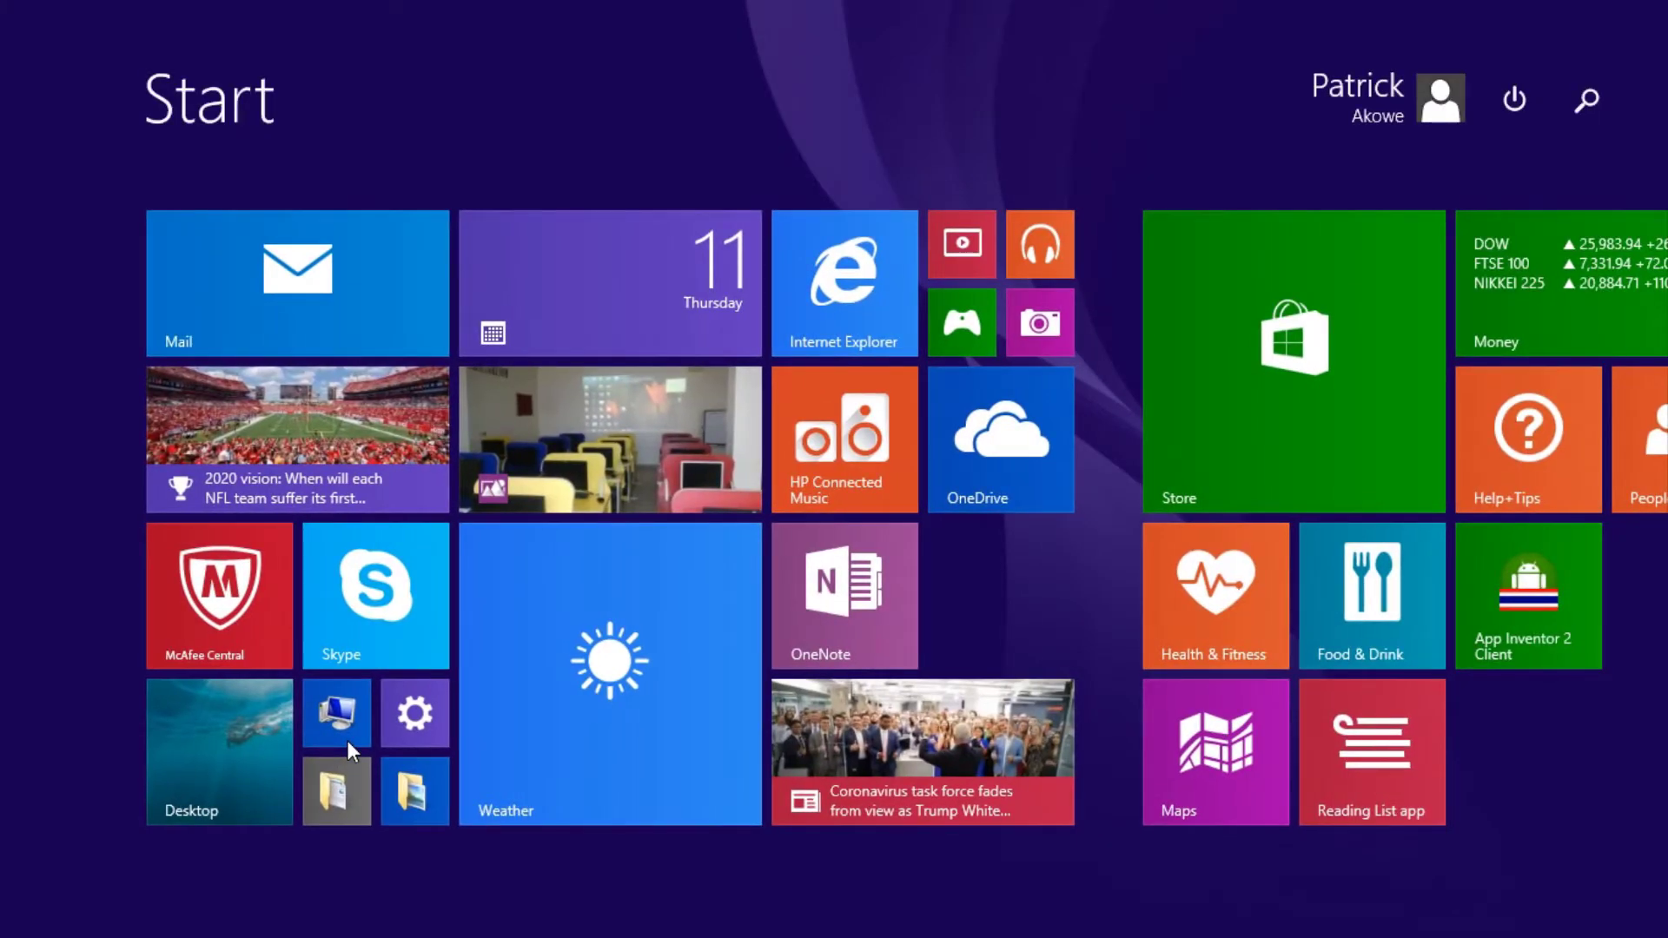
type("pain")
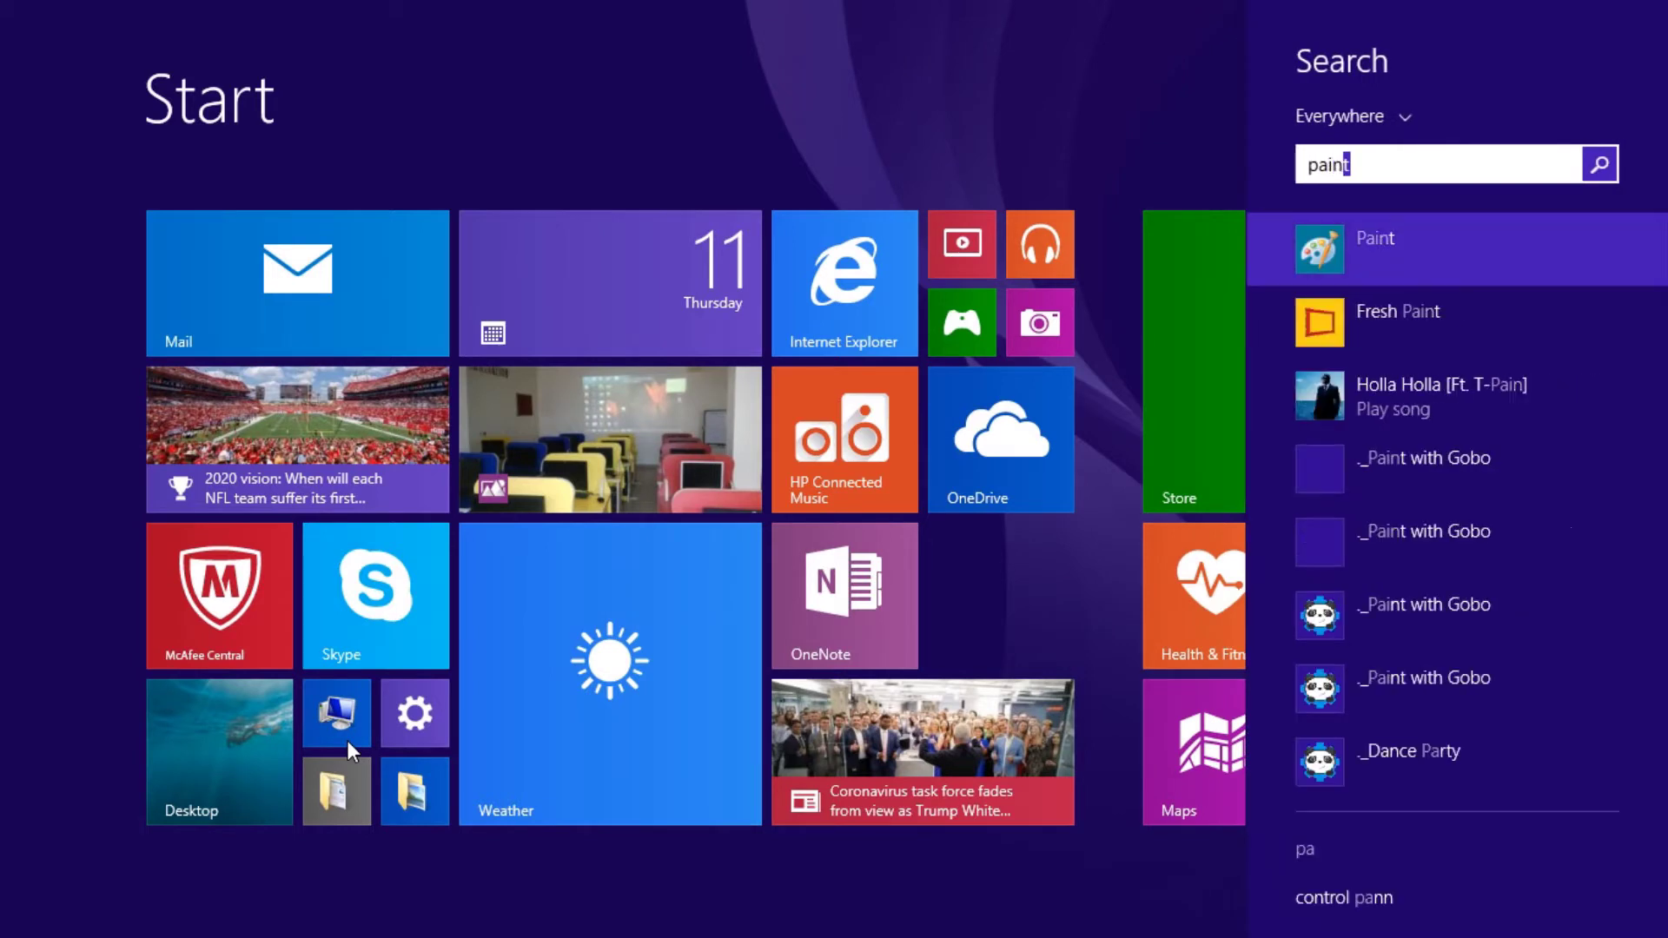
type("t")
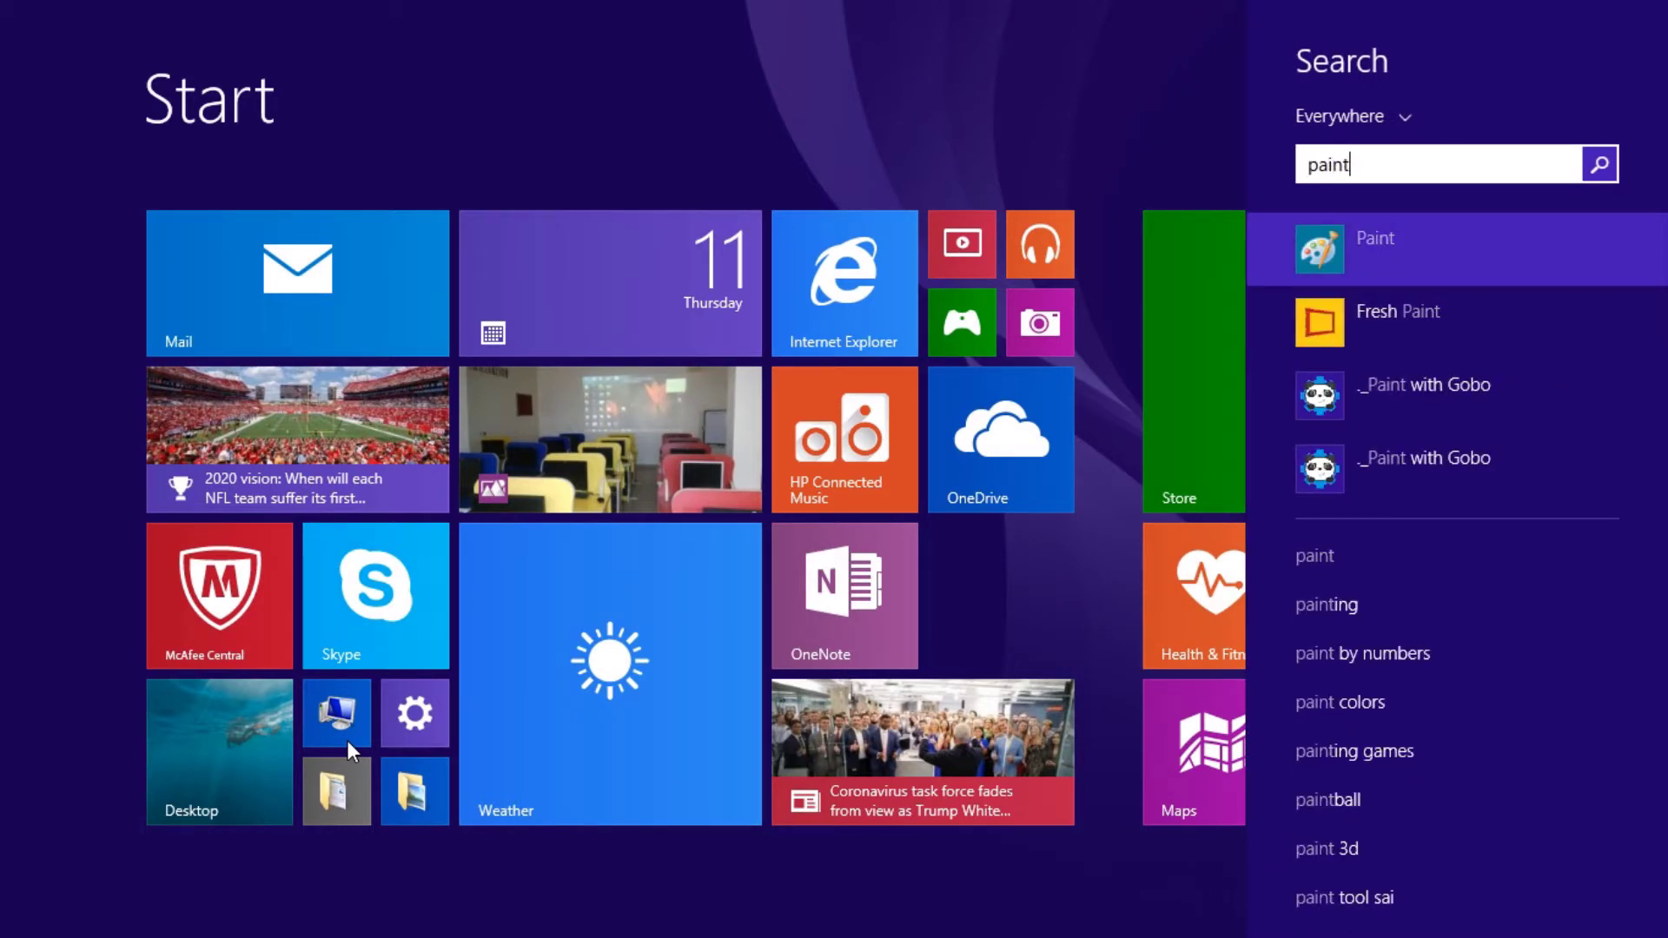
left_click(1405, 249)
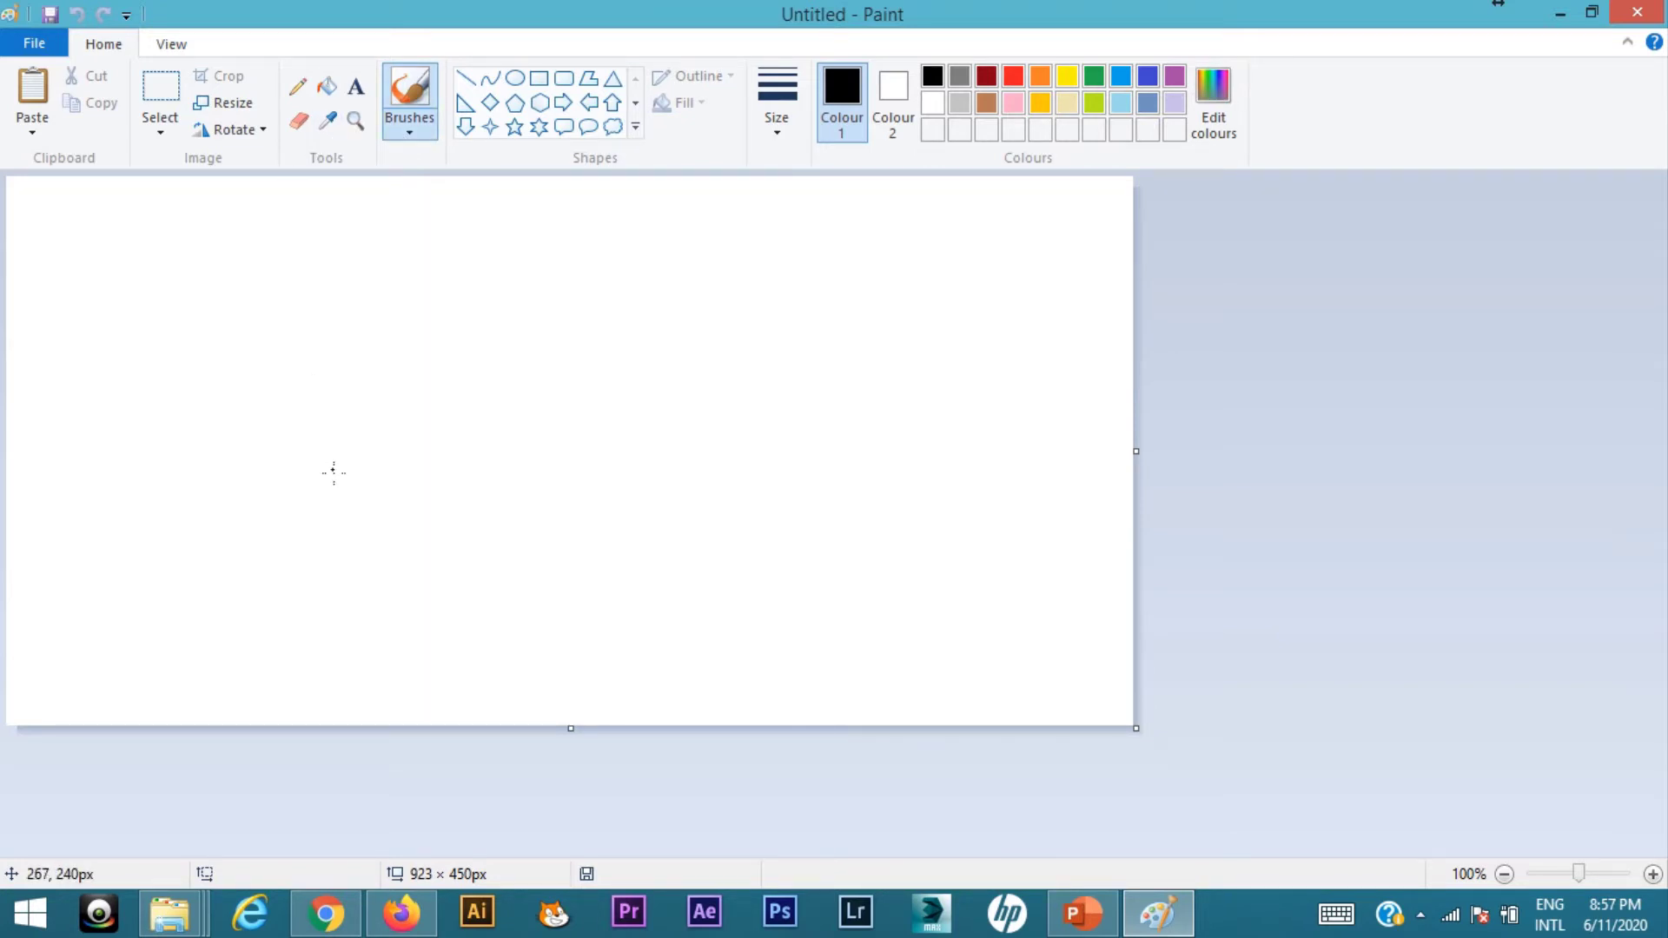
left_click(345, 516)
left_click_drag(1136, 730, 1659, 856)
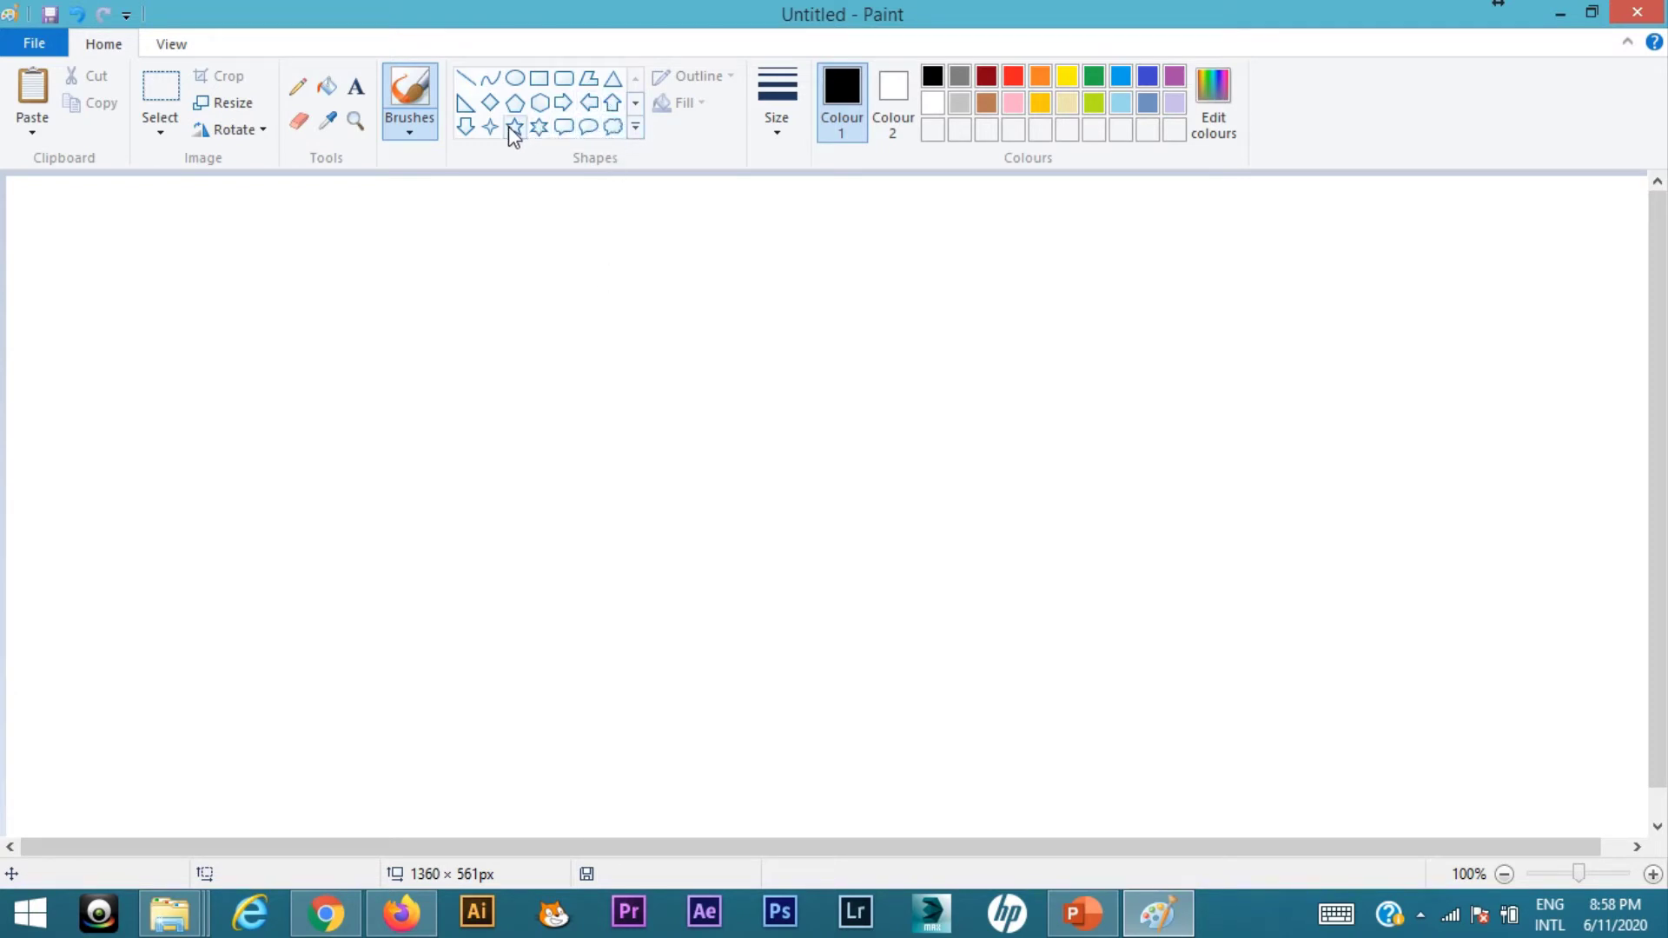
Step: Draw a rounded rectangle about 417 × 484 px in the middle of the canvas and colour its outline indigo
left_click(569, 90)
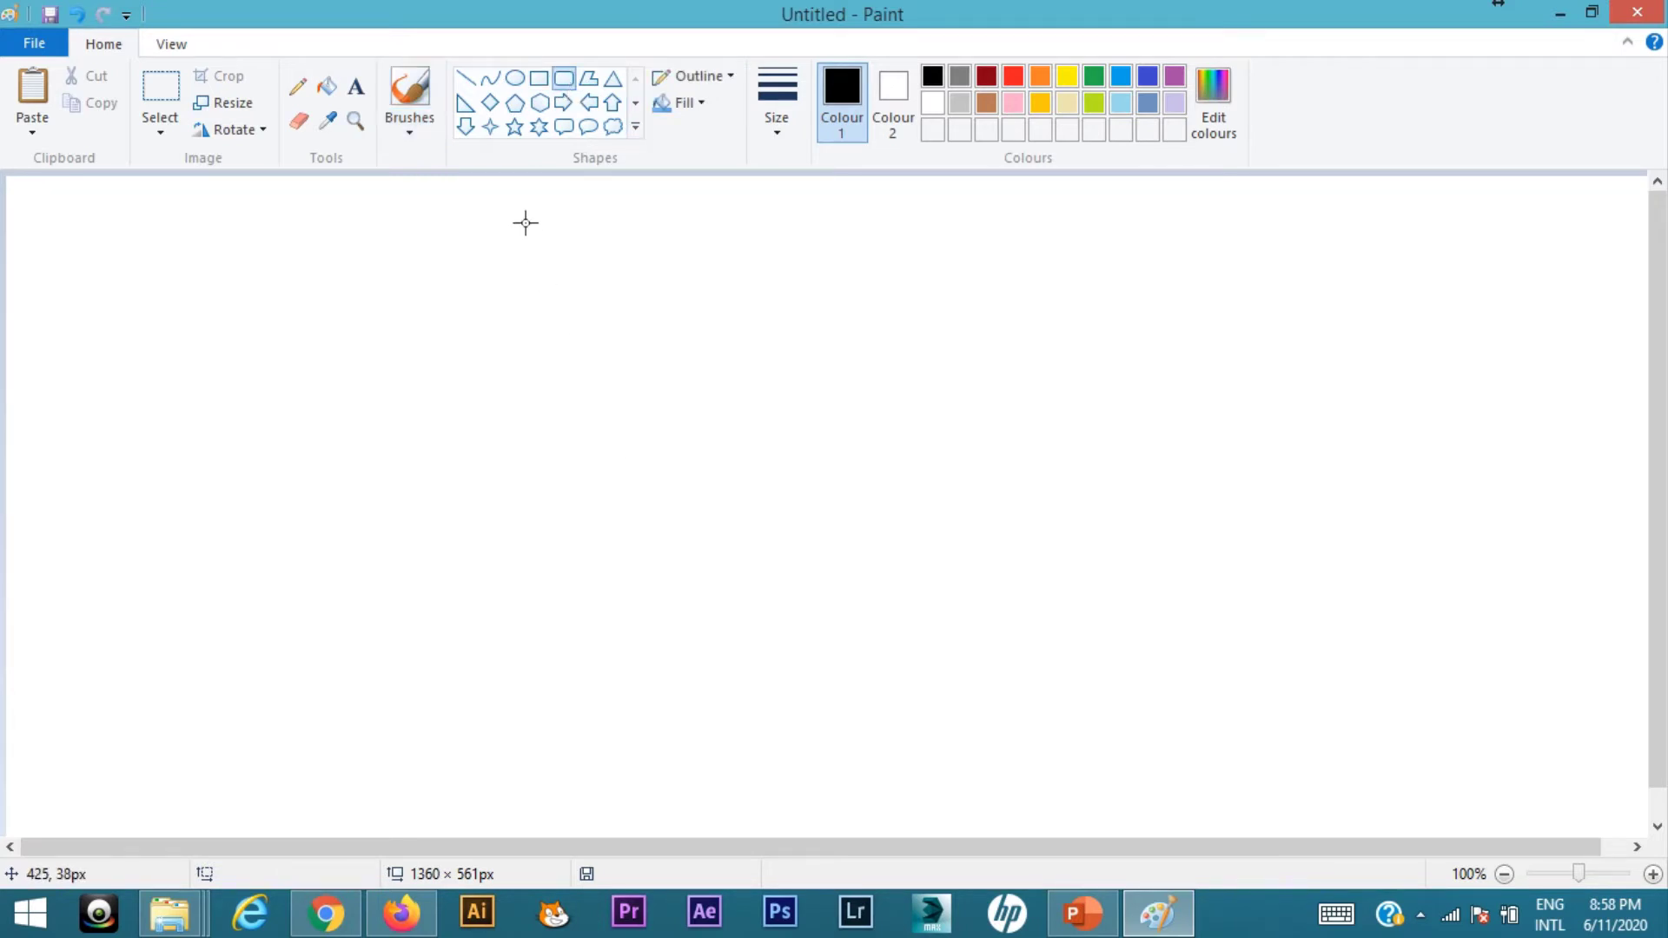
left_click_drag(532, 215, 1042, 806)
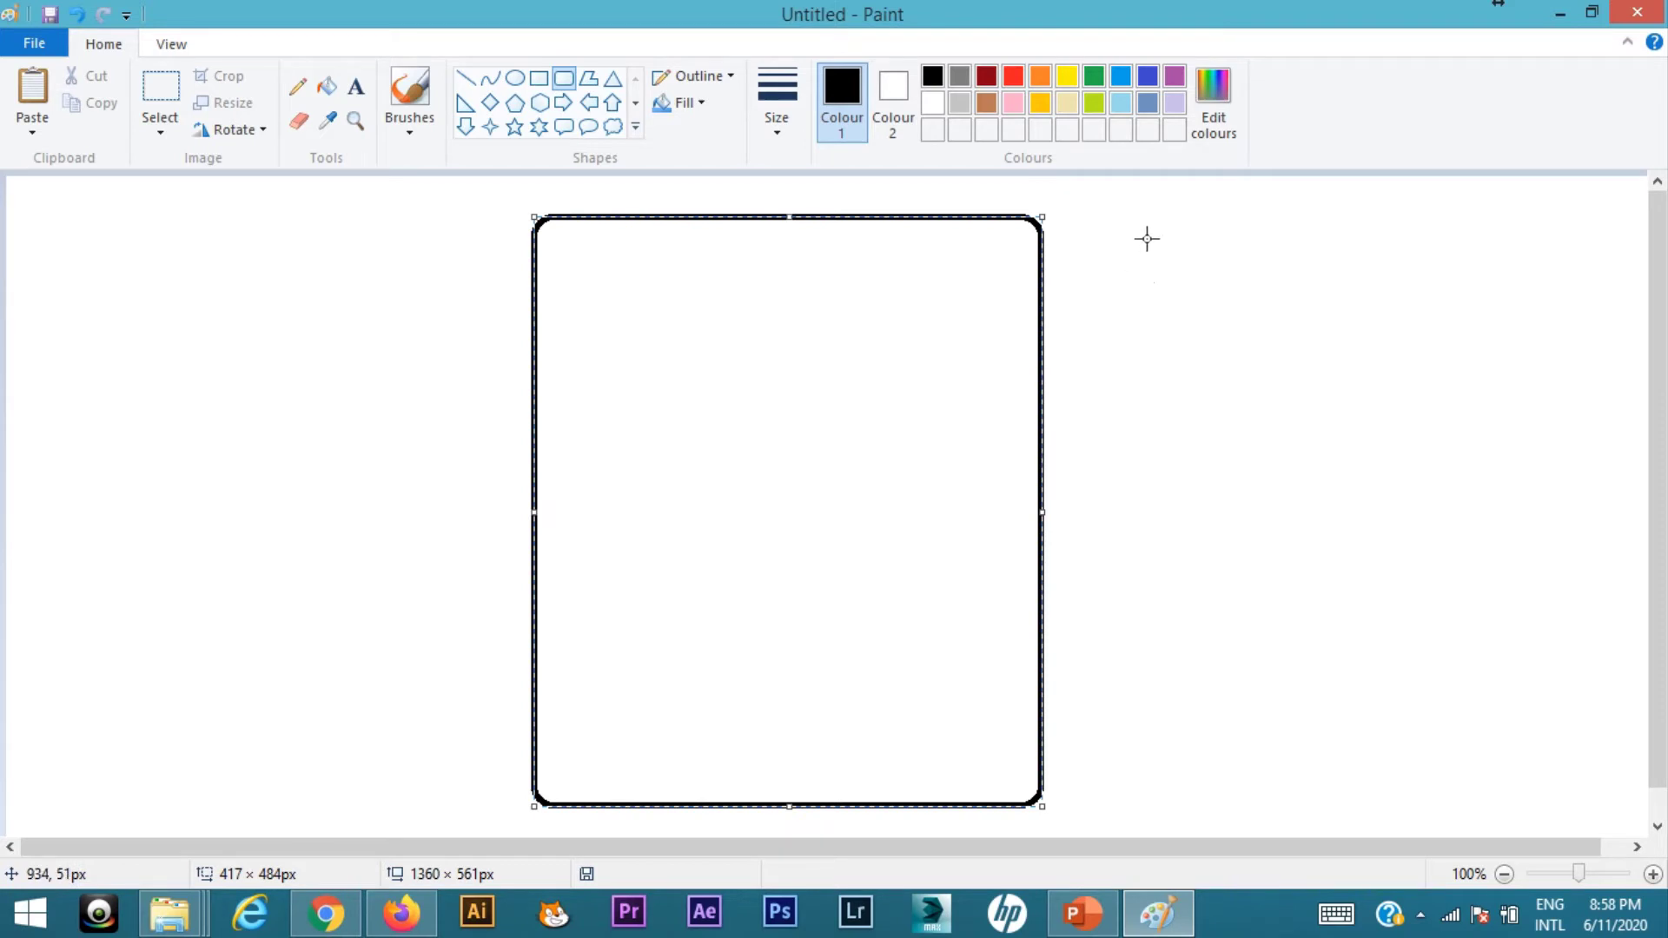
left_click(1140, 84)
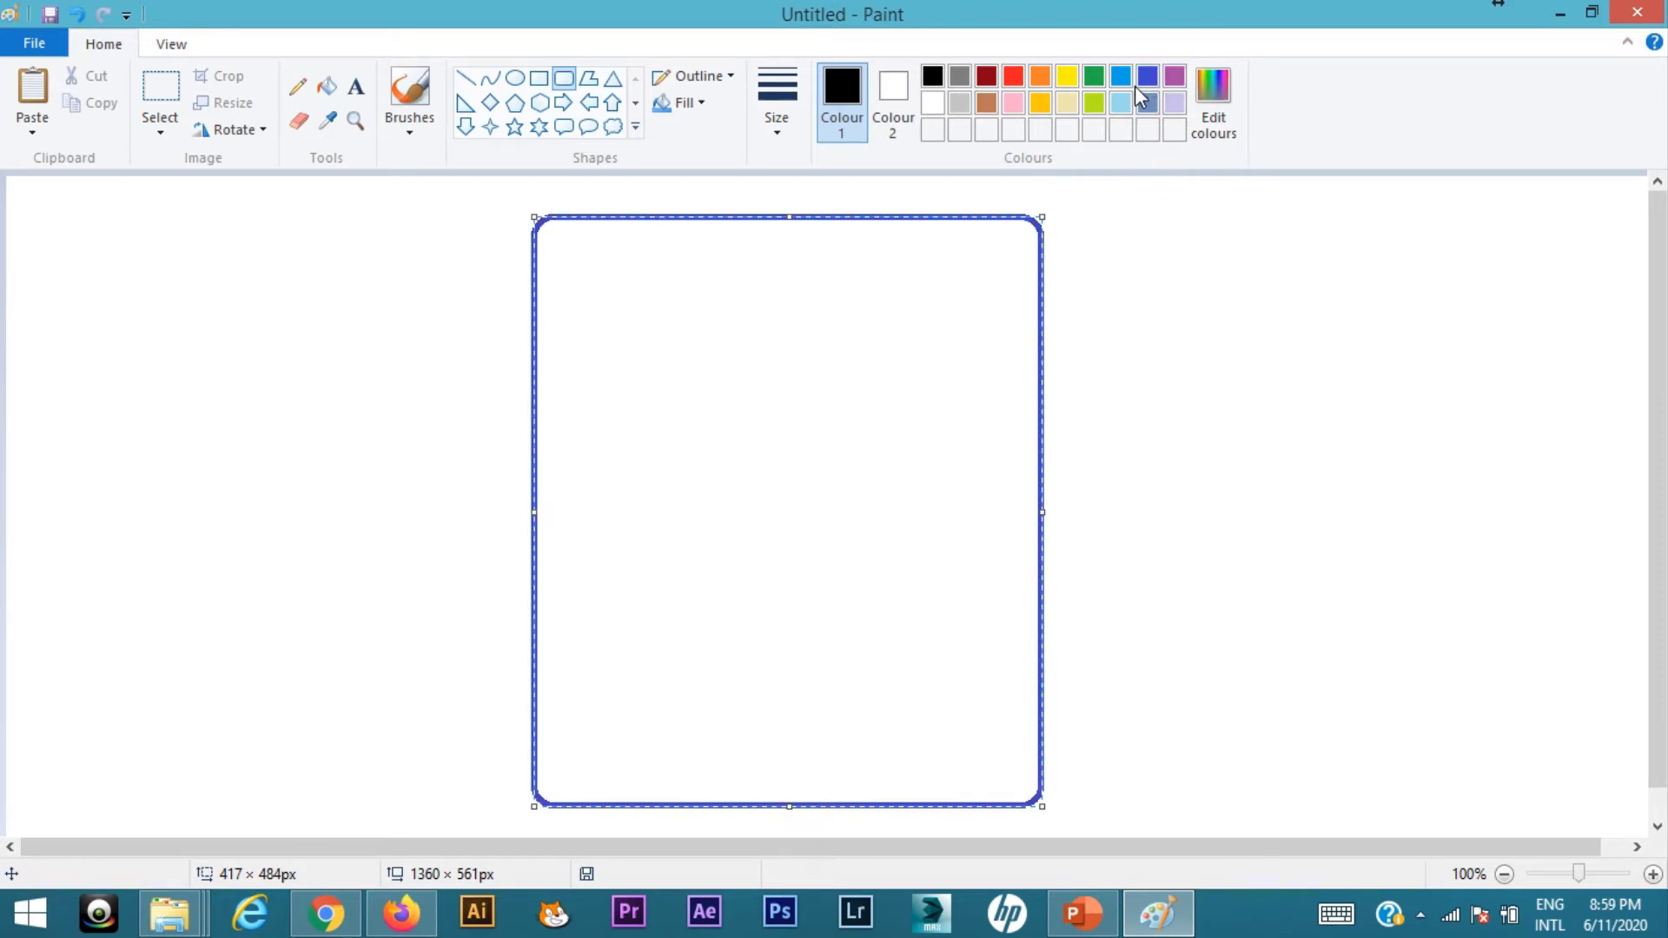
left_click(1154, 73)
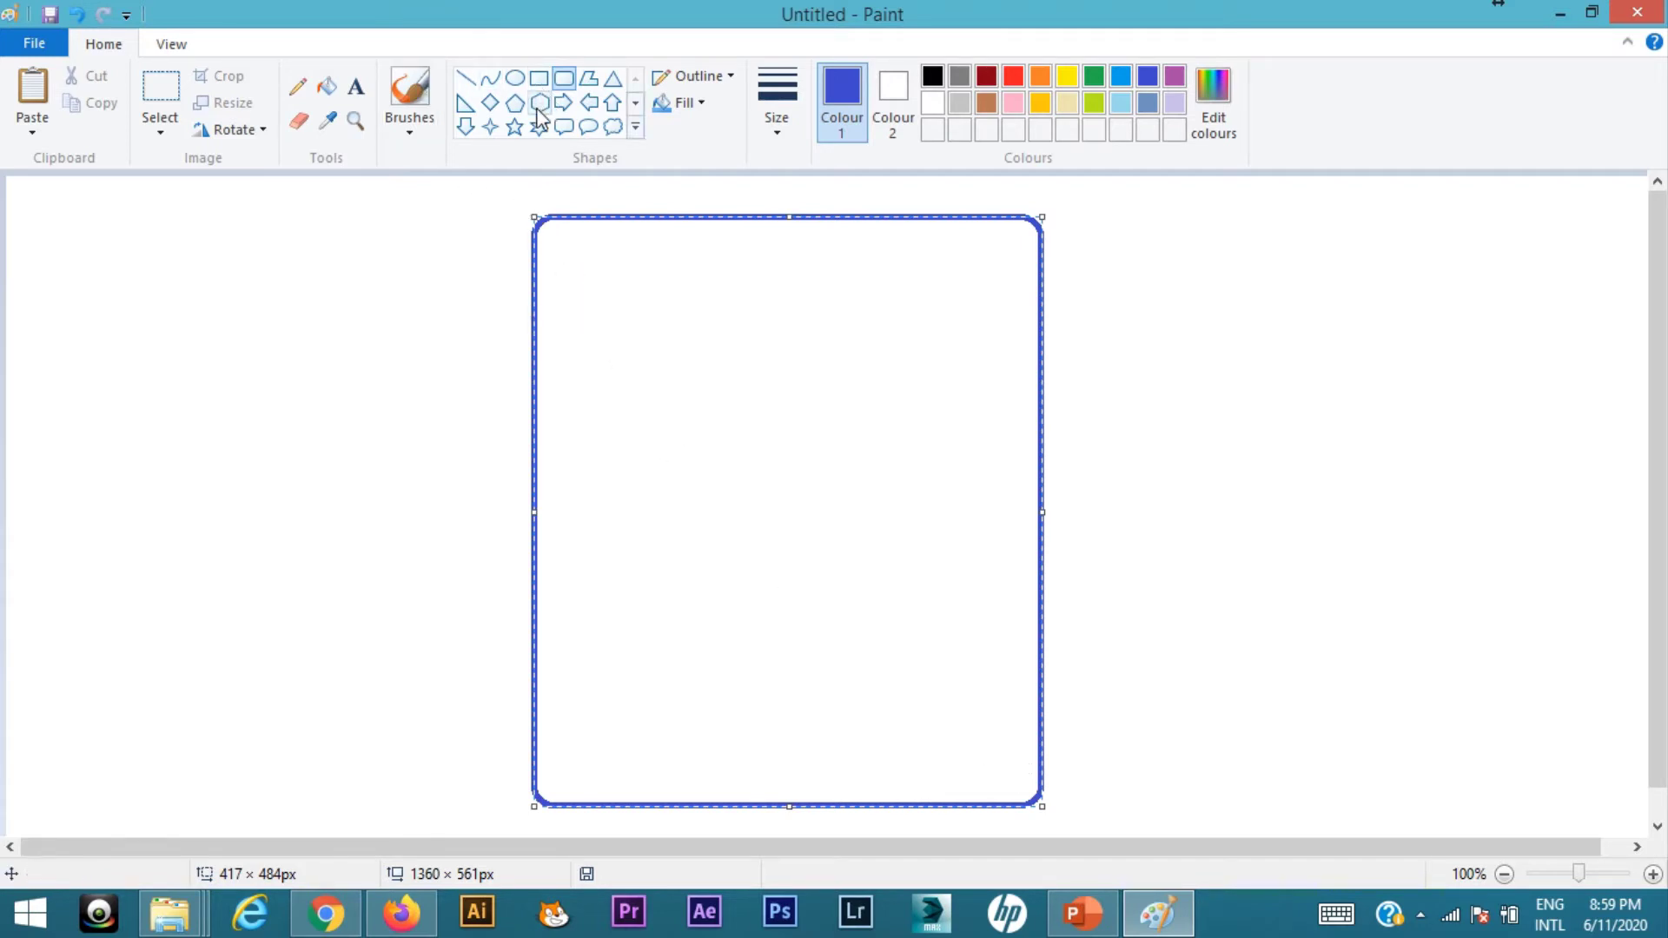
Step: Draw a vertical line about 190 px up from the rectangle's lower edge and a 55 px horizontal line leftward from its upper end
left_click(466, 80)
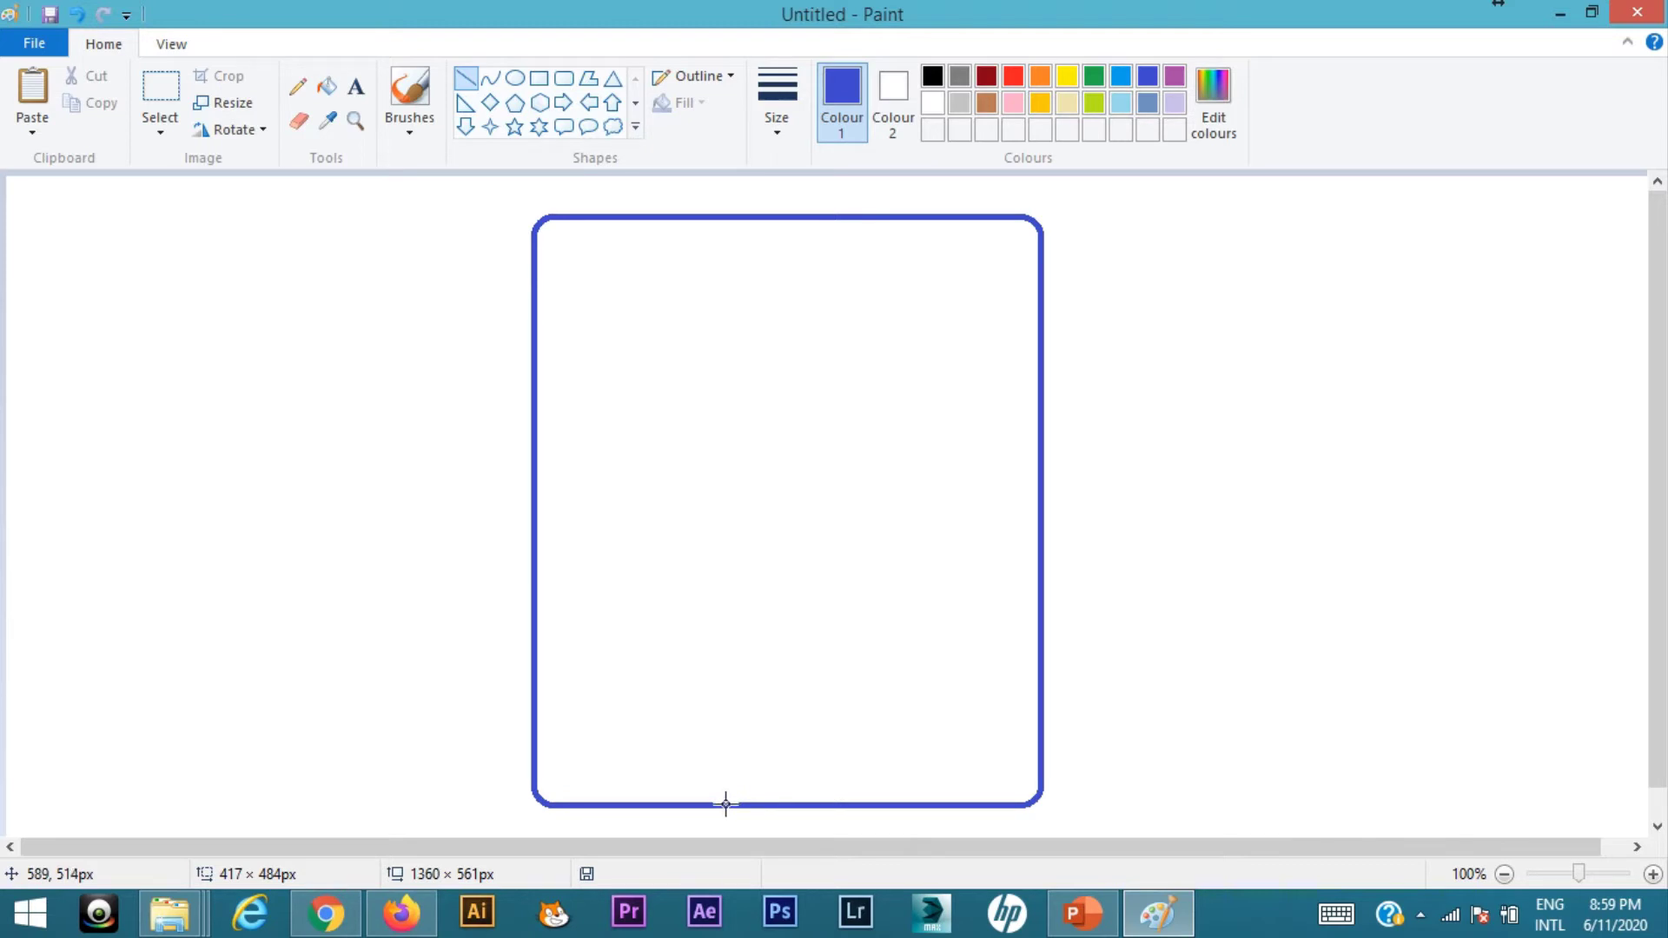
left_click_drag(725, 803, 728, 573)
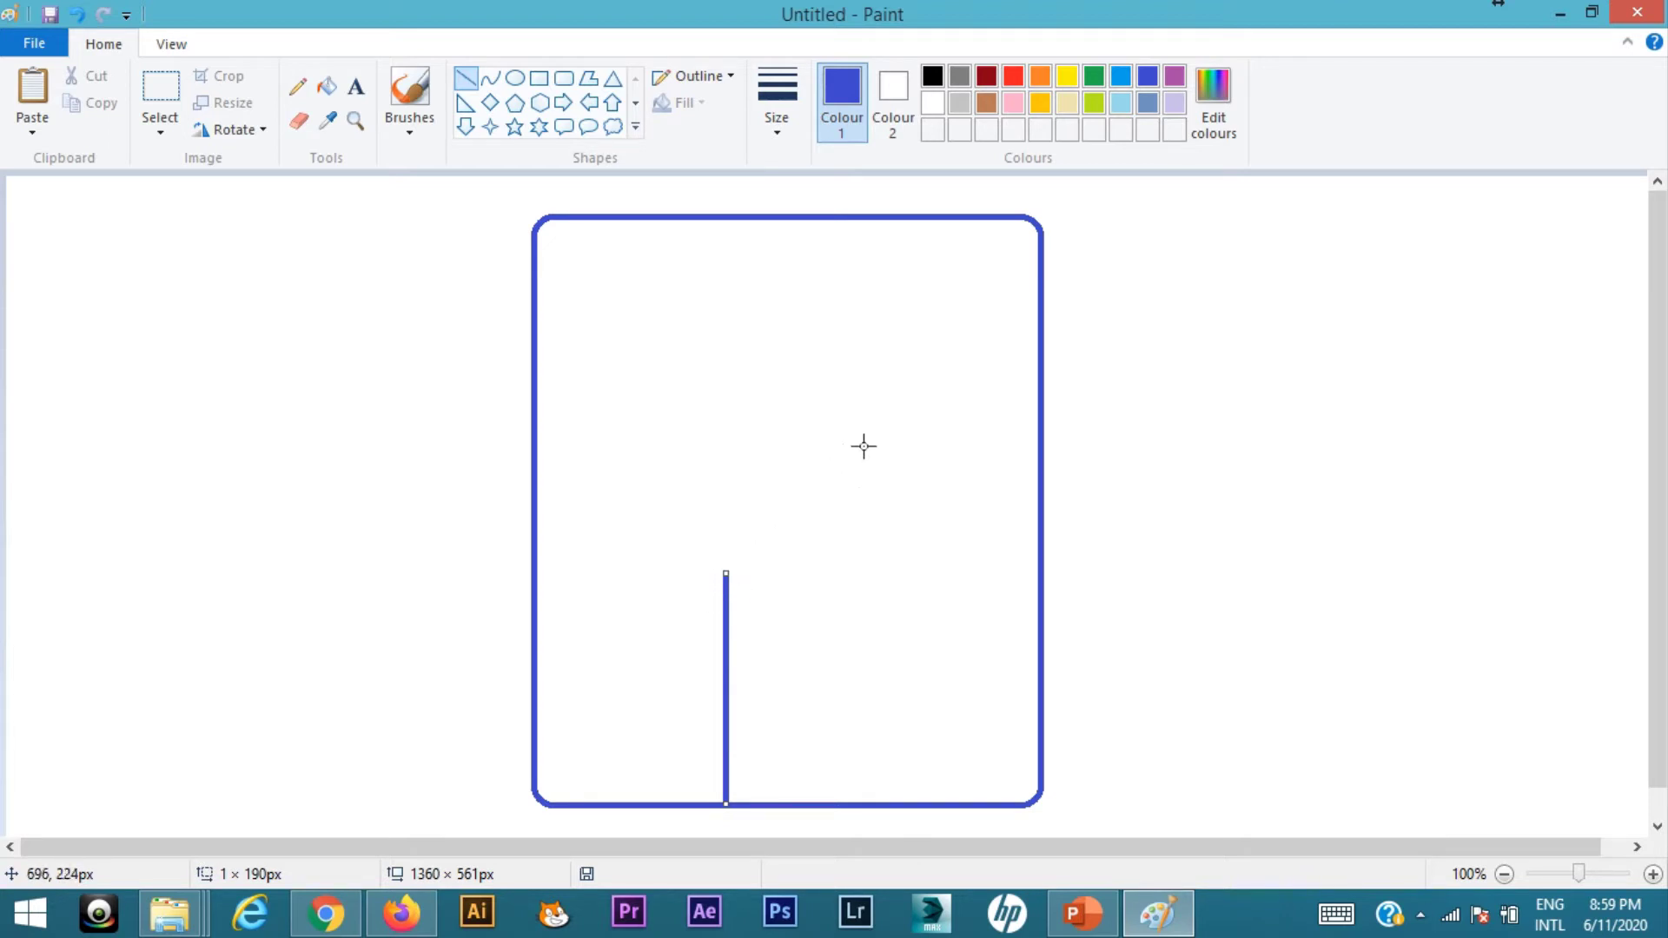
left_click(792, 480)
left_click_drag(725, 572, 660, 585)
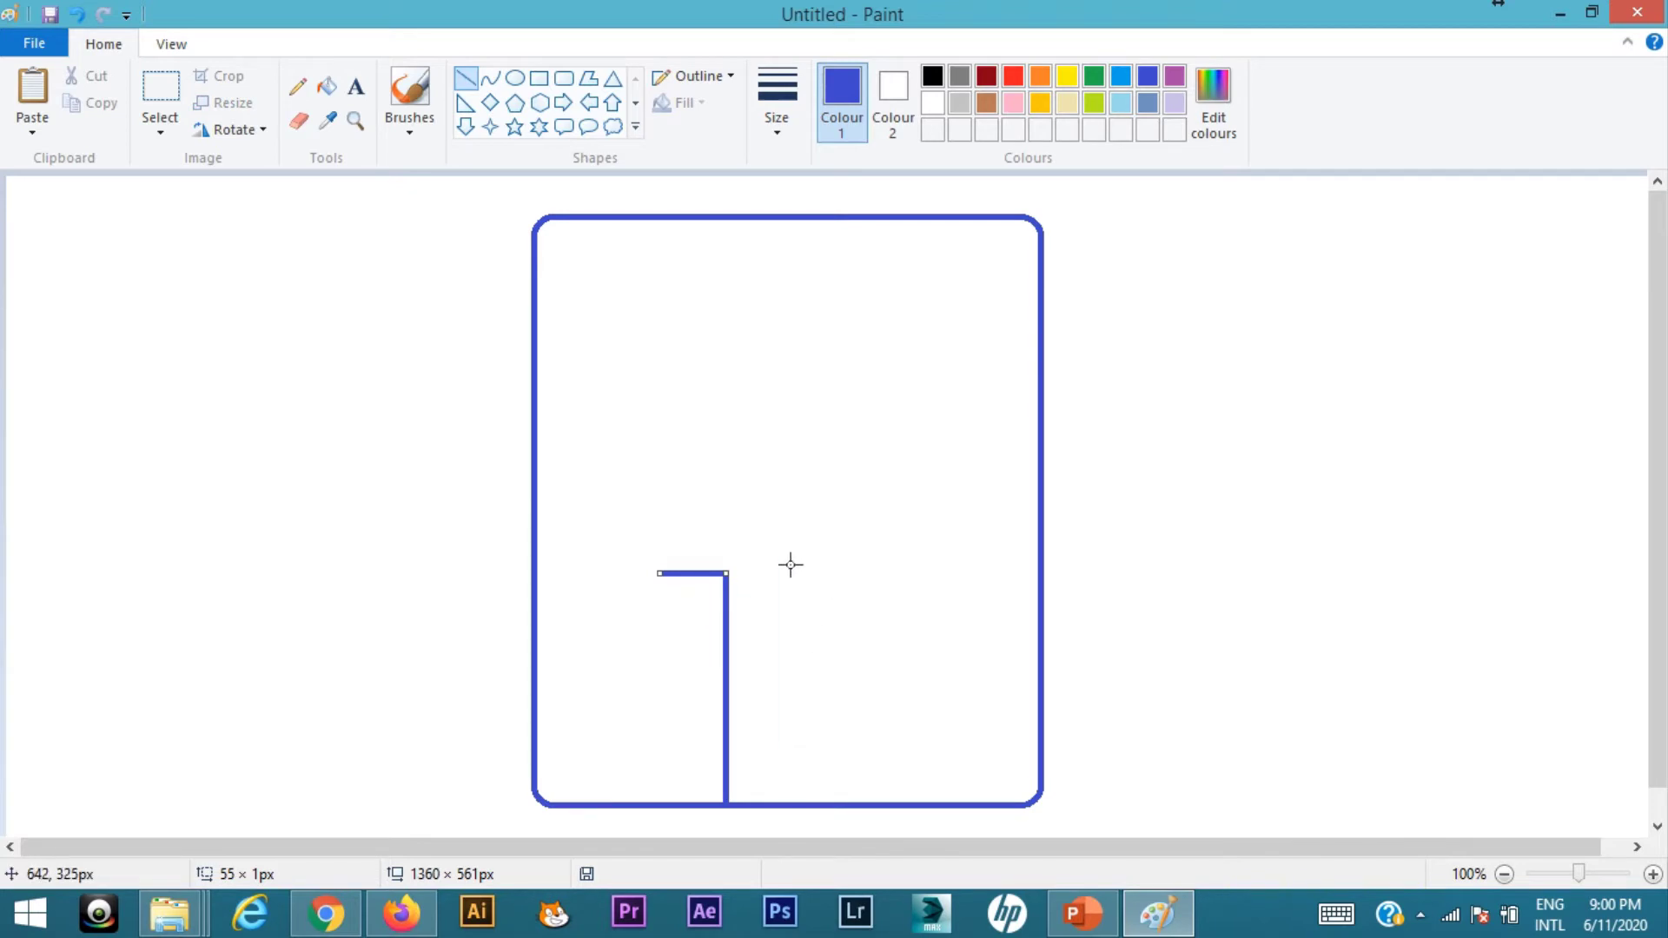
left_click(817, 501)
Step: Draw the left end of the f's crossbar as a vertical line about 66 px tall
left_click_drag(661, 573, 660, 496)
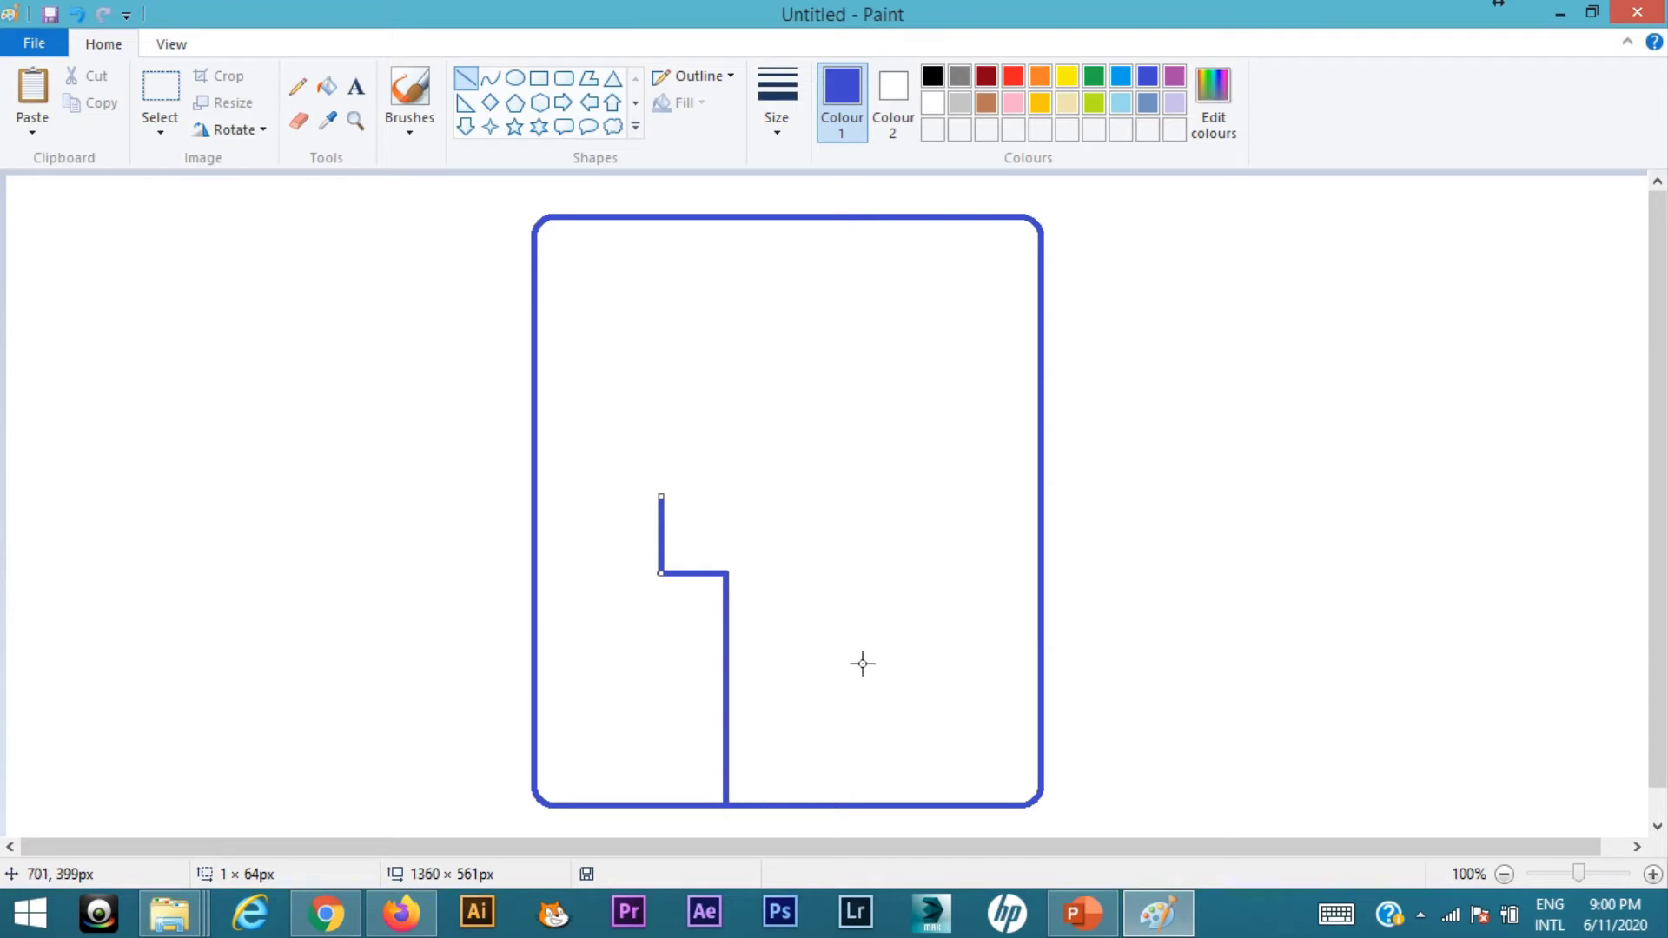
left_click(77, 15)
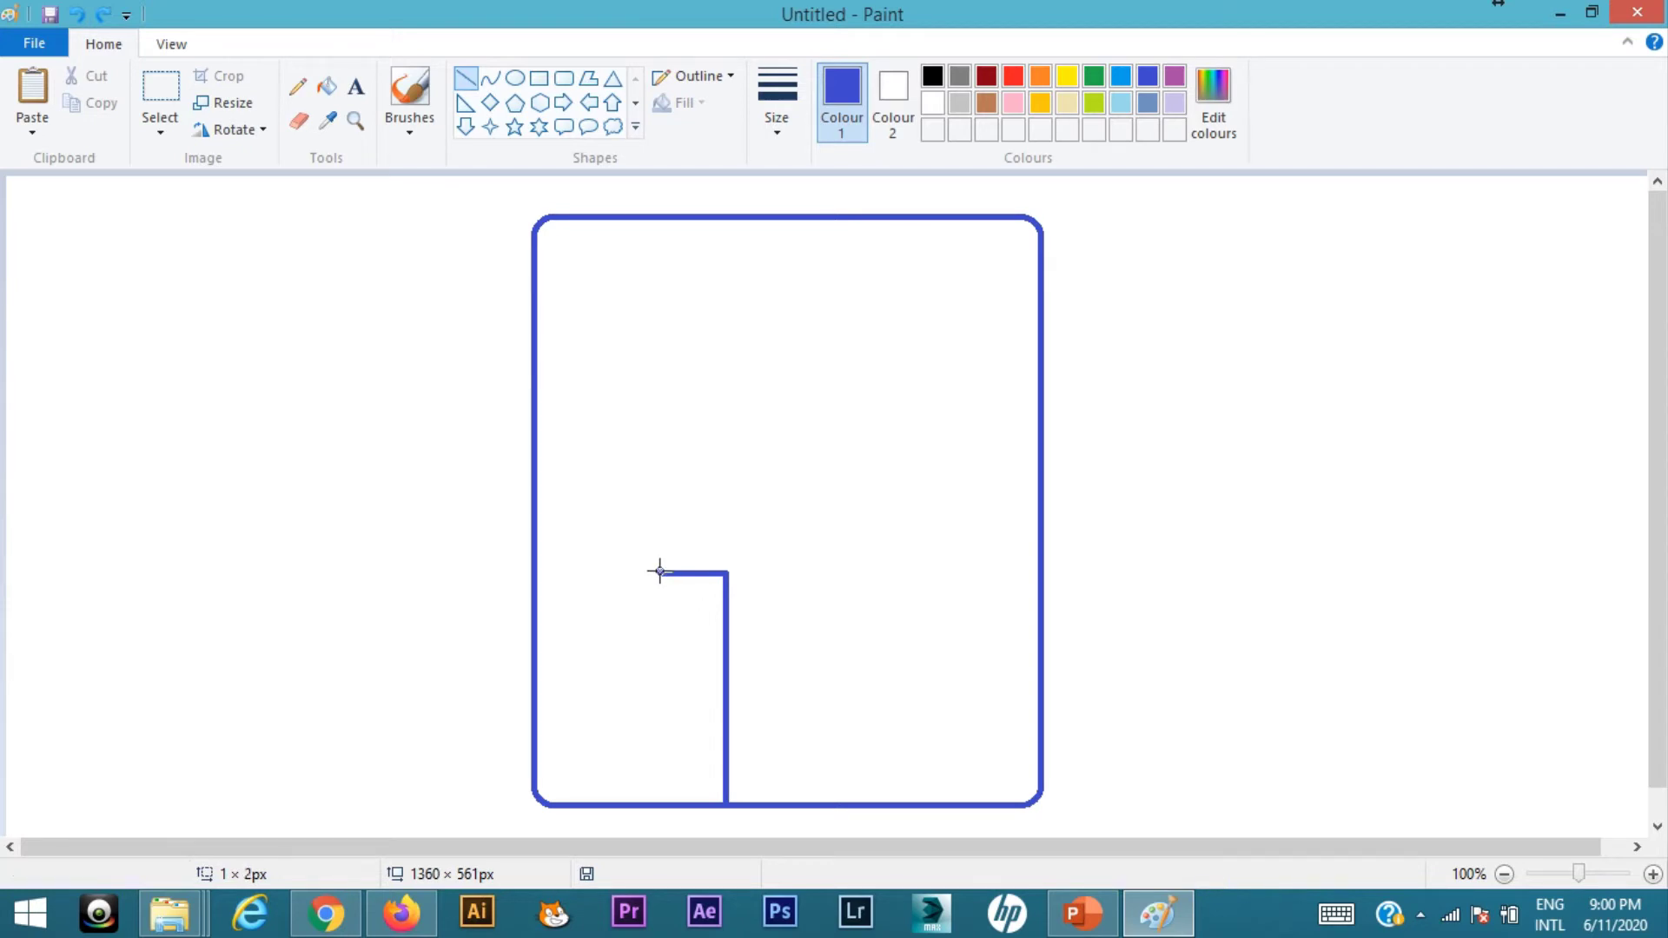
left_click_drag(659, 573, 660, 494)
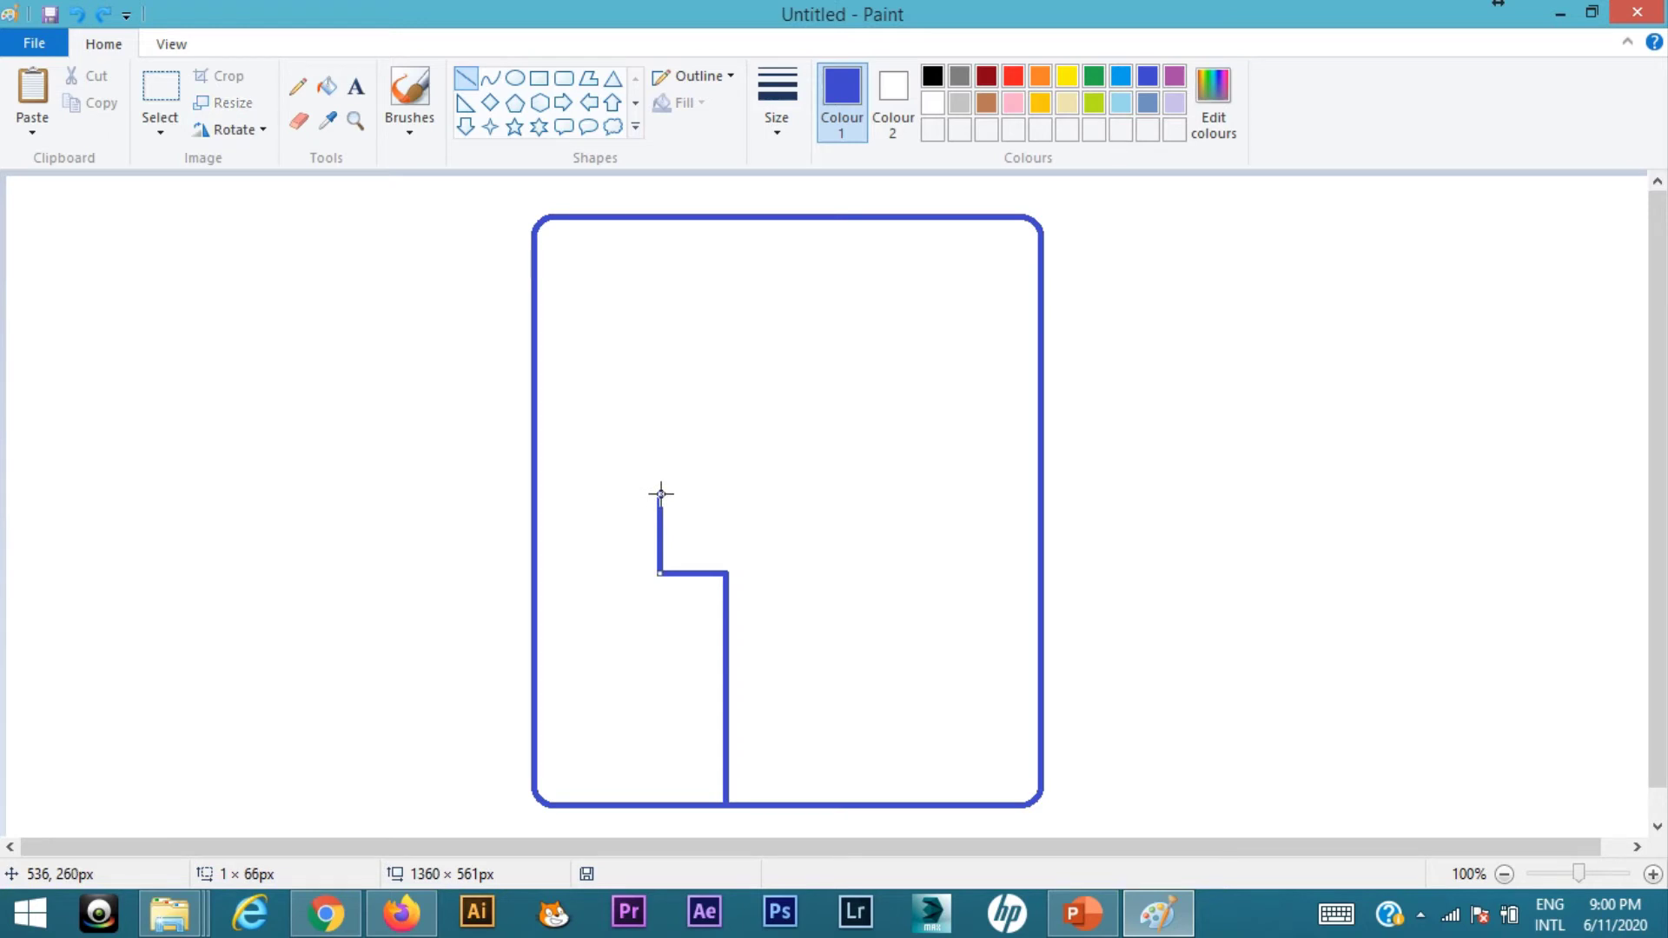
left_click(813, 399)
Step: Draw the left crossbar's upper edge back toward the stem, and continue the stem's left side upward with a vertical line
left_click_drag(660, 493, 725, 492)
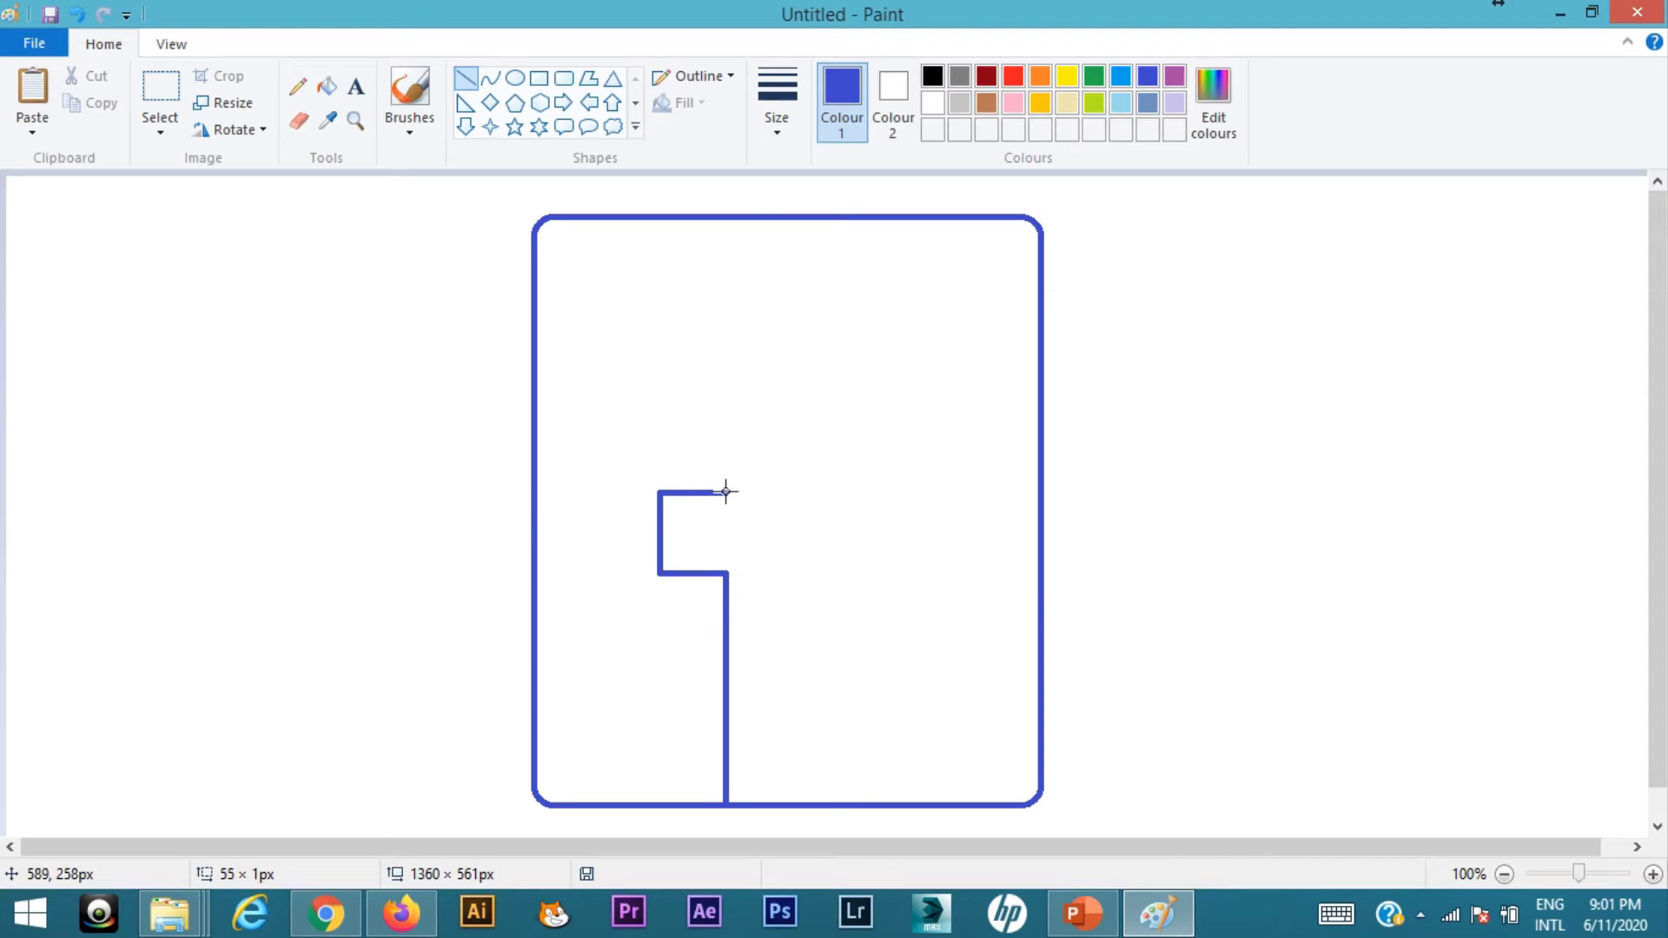
left_click_drag(726, 491, 724, 493)
left_click_drag(723, 492, 723, 492)
left_click(868, 432)
left_click_drag(722, 493, 723, 413)
left_click_drag(722, 412, 721, 398)
left_click(747, 388)
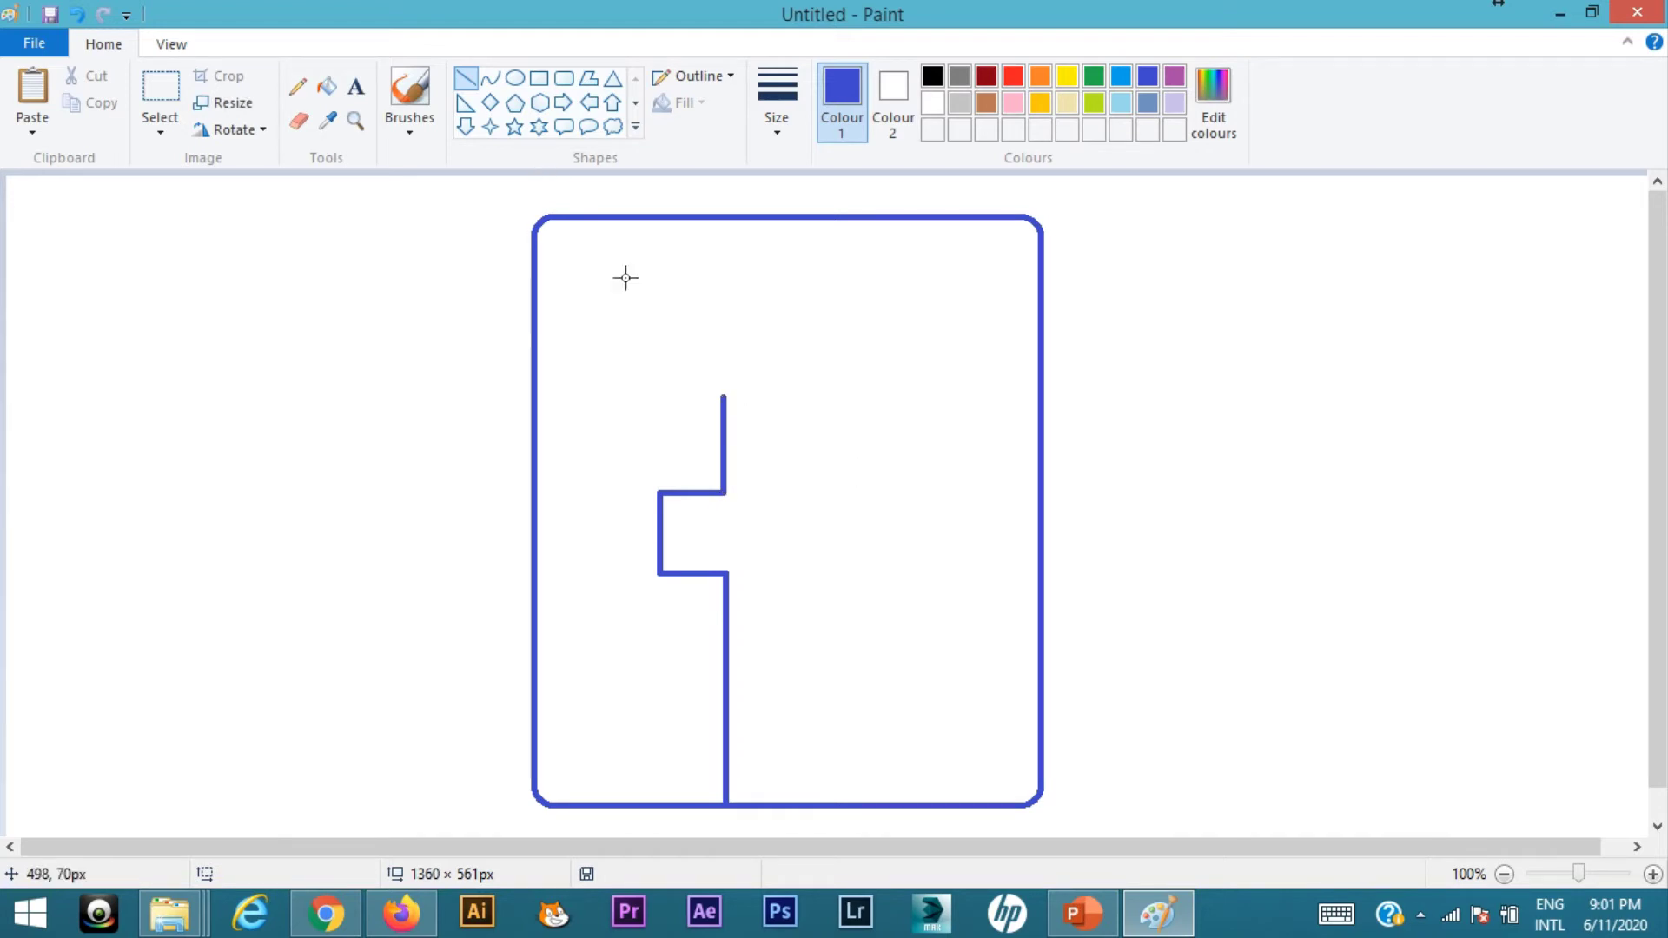
Step: Draw a curve about 98 × 92 px from the stem's upper end, bending up and right into the head of the f
left_click(493, 84)
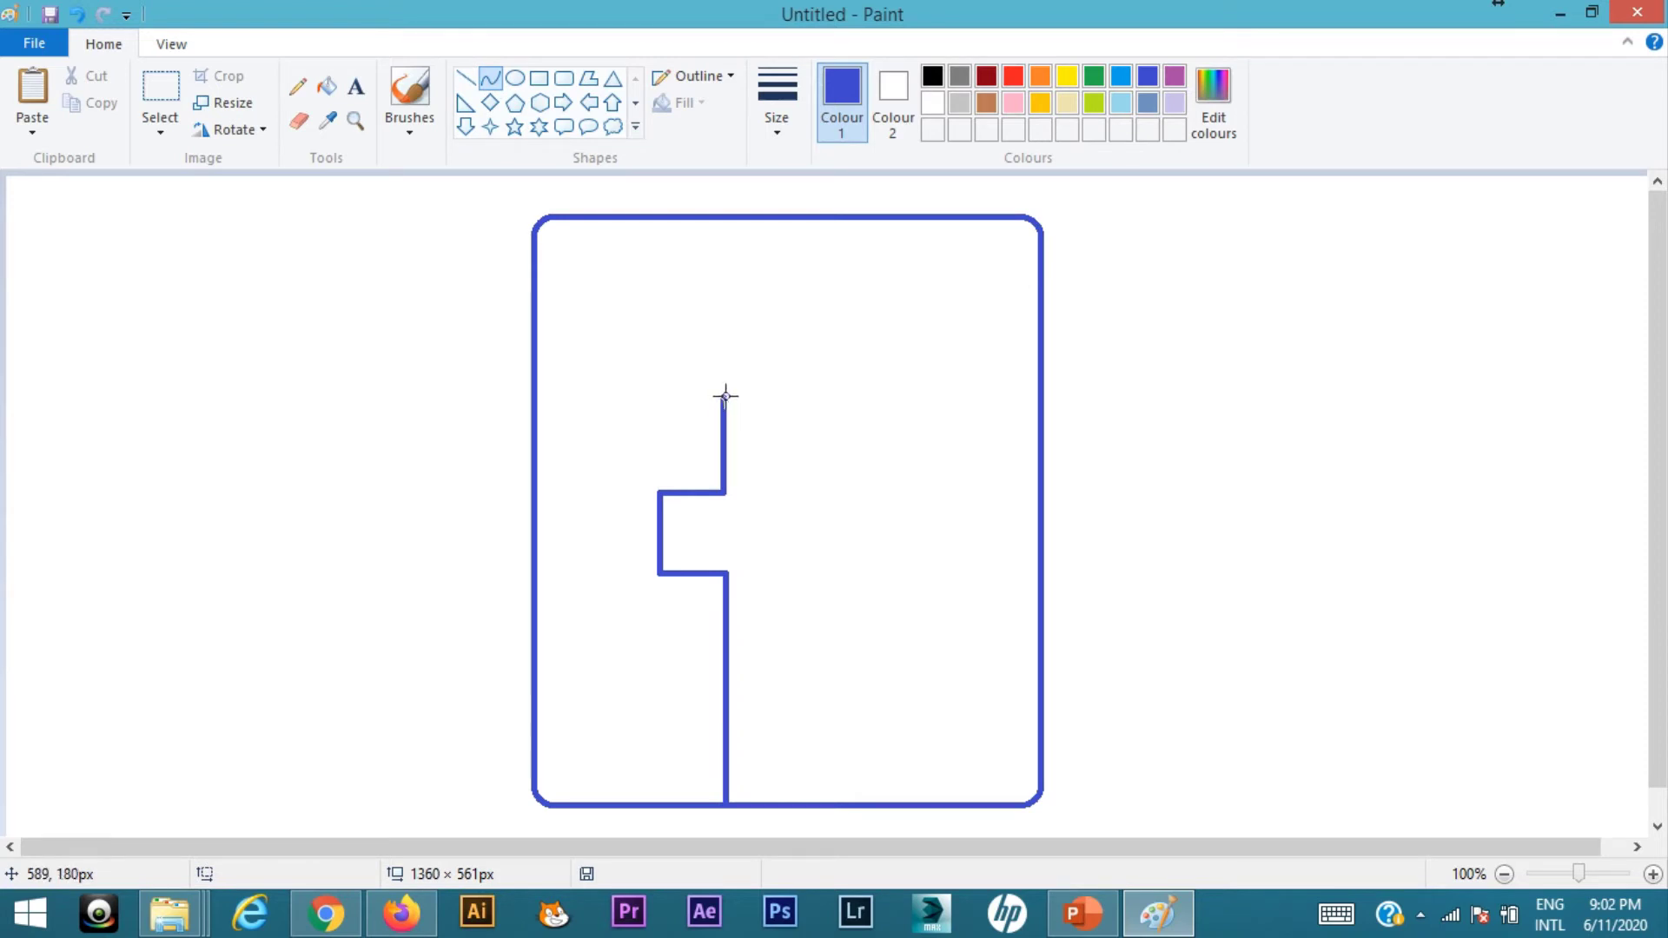
left_click_drag(726, 396, 722, 397)
left_click(723, 398)
left_click_drag(723, 398, 830, 292)
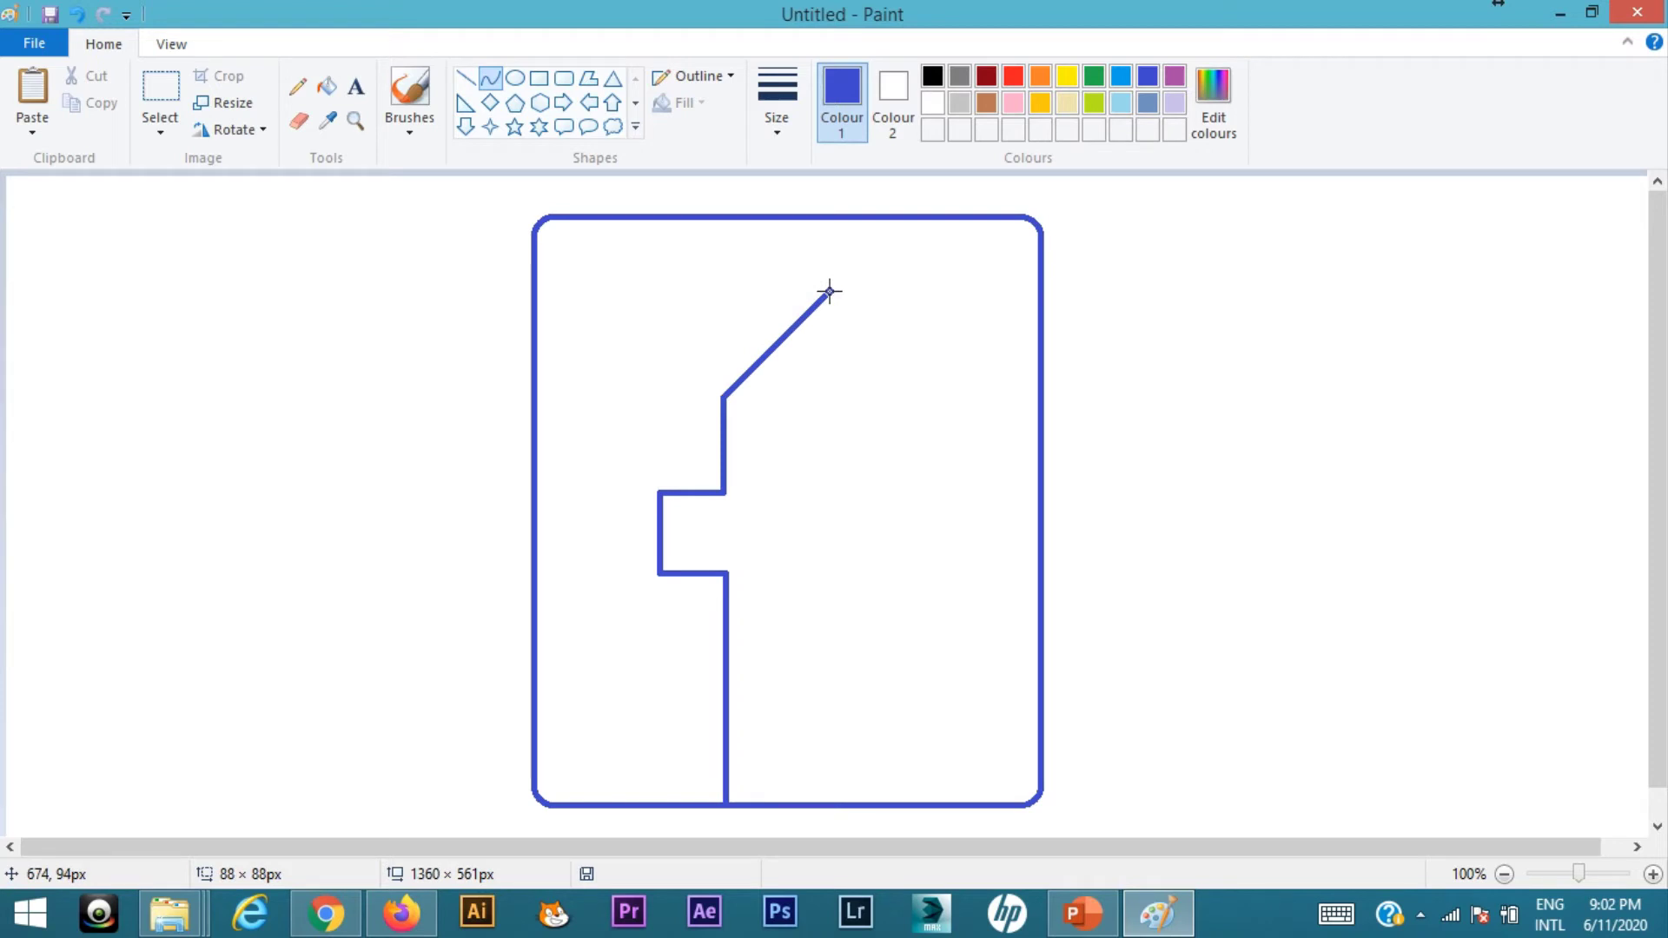
left_click_drag(829, 292, 841, 290)
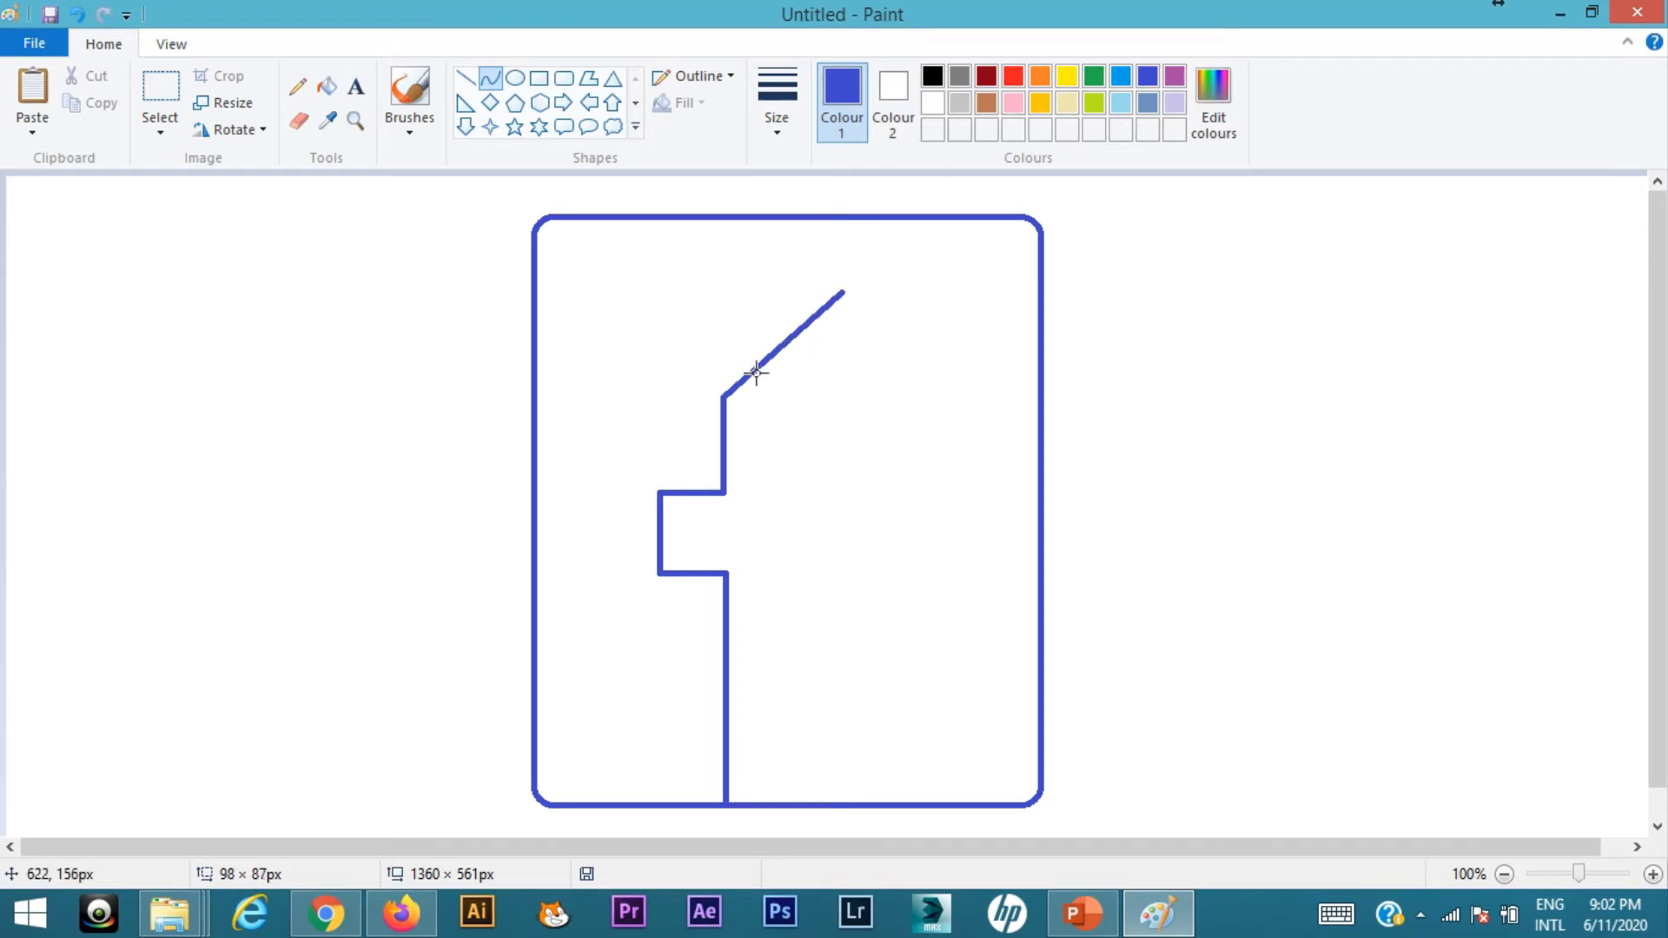
left_click_drag(744, 374, 731, 335)
left_click_drag(800, 304, 788, 286)
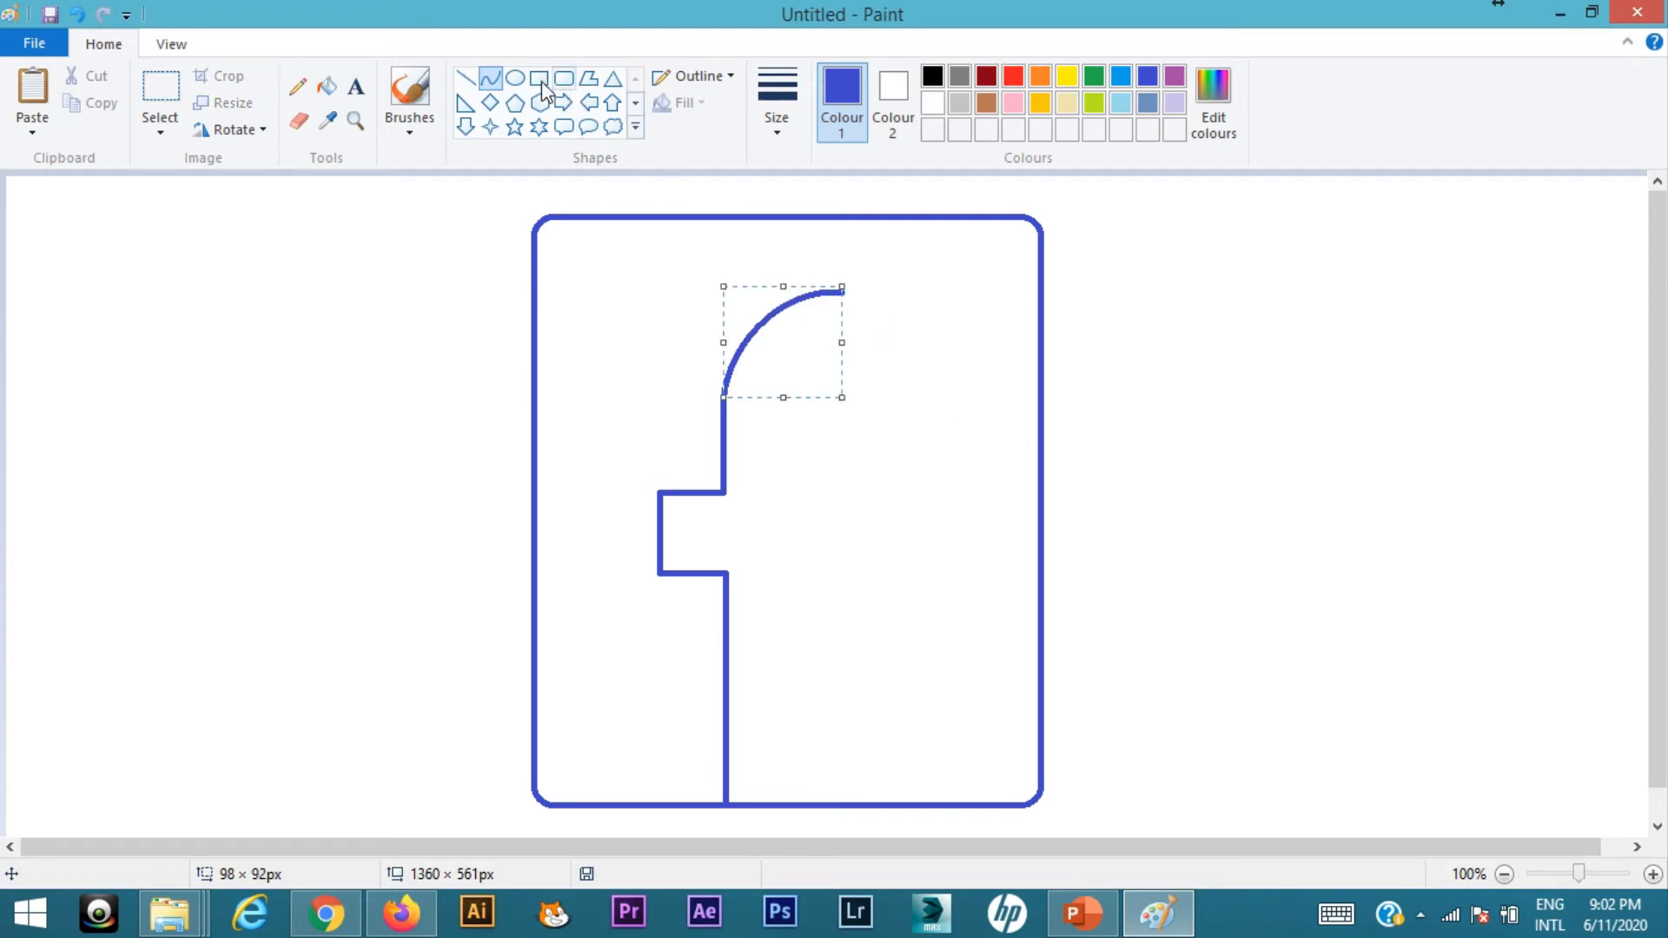
Step: Extend the curve's upper end with an 82 px horizontal line and draw a vertical line down from its right end
left_click(469, 78)
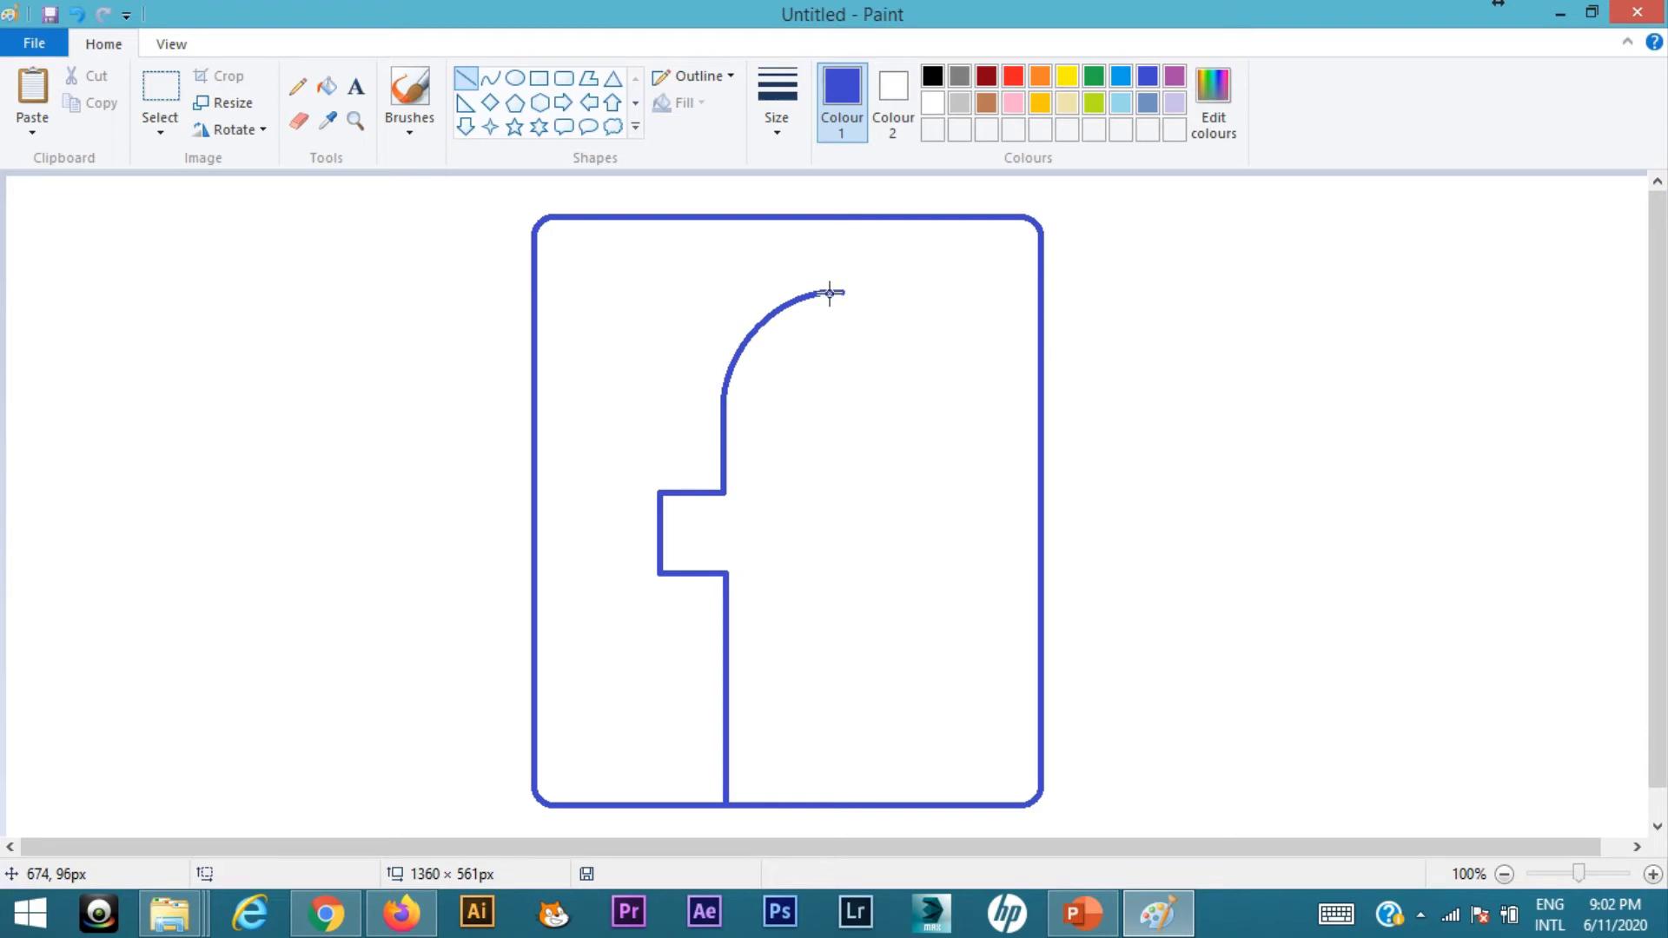
left_click_drag(830, 293, 930, 291)
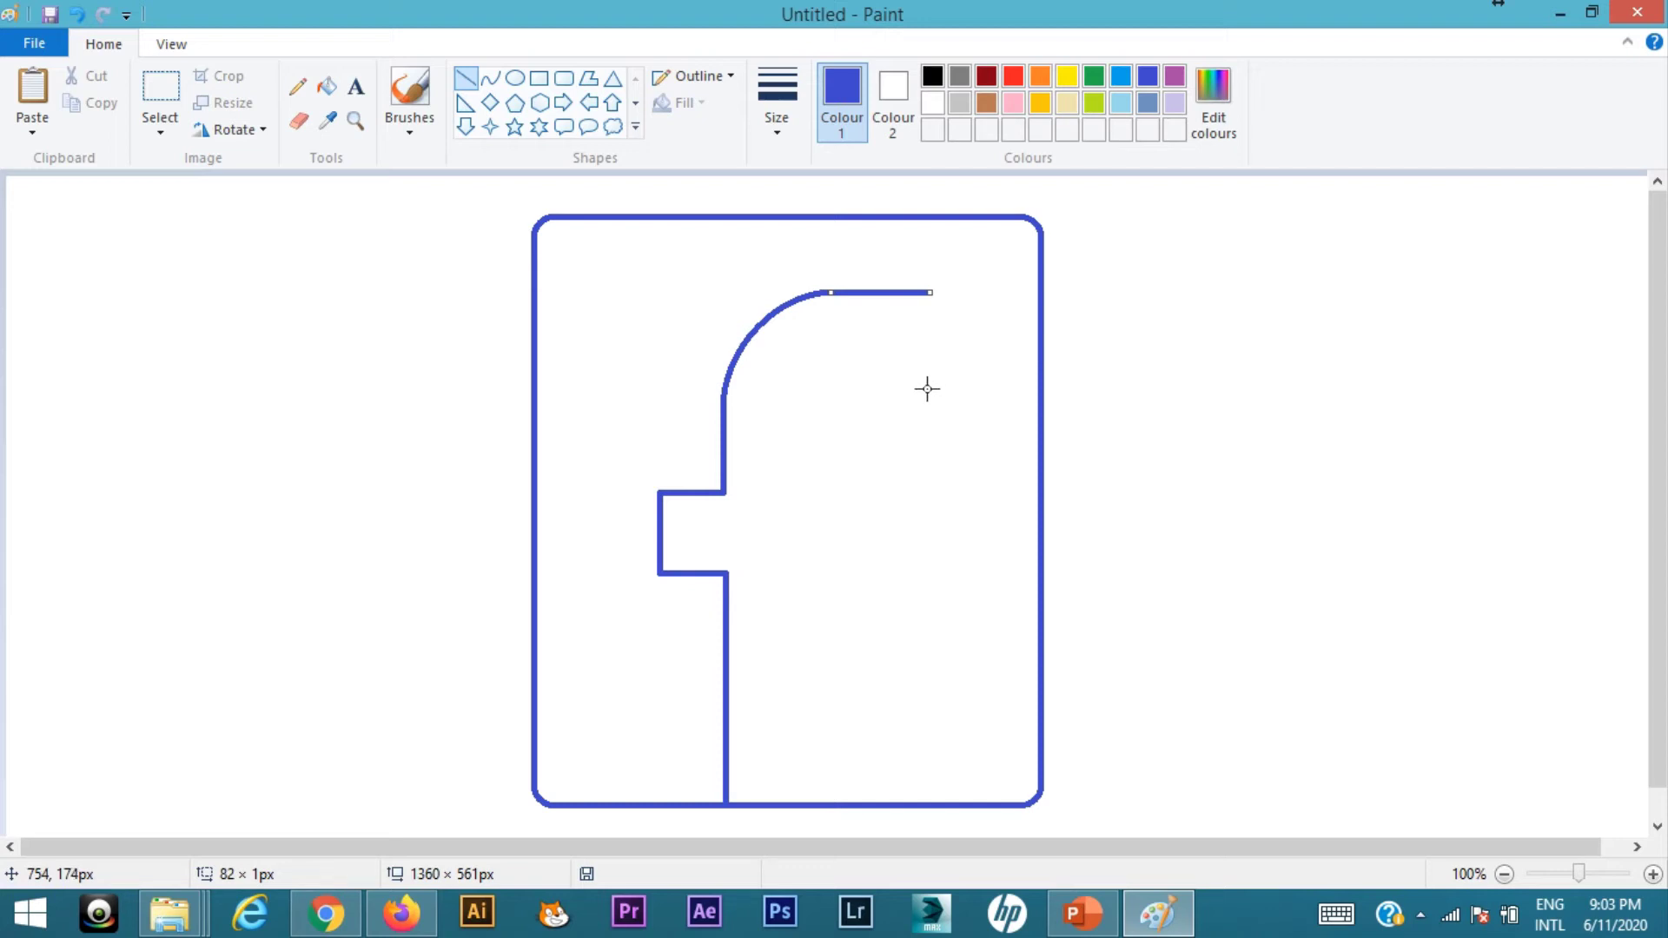
left_click(926, 383)
left_click_drag(929, 292, 929, 390)
left_click(910, 410)
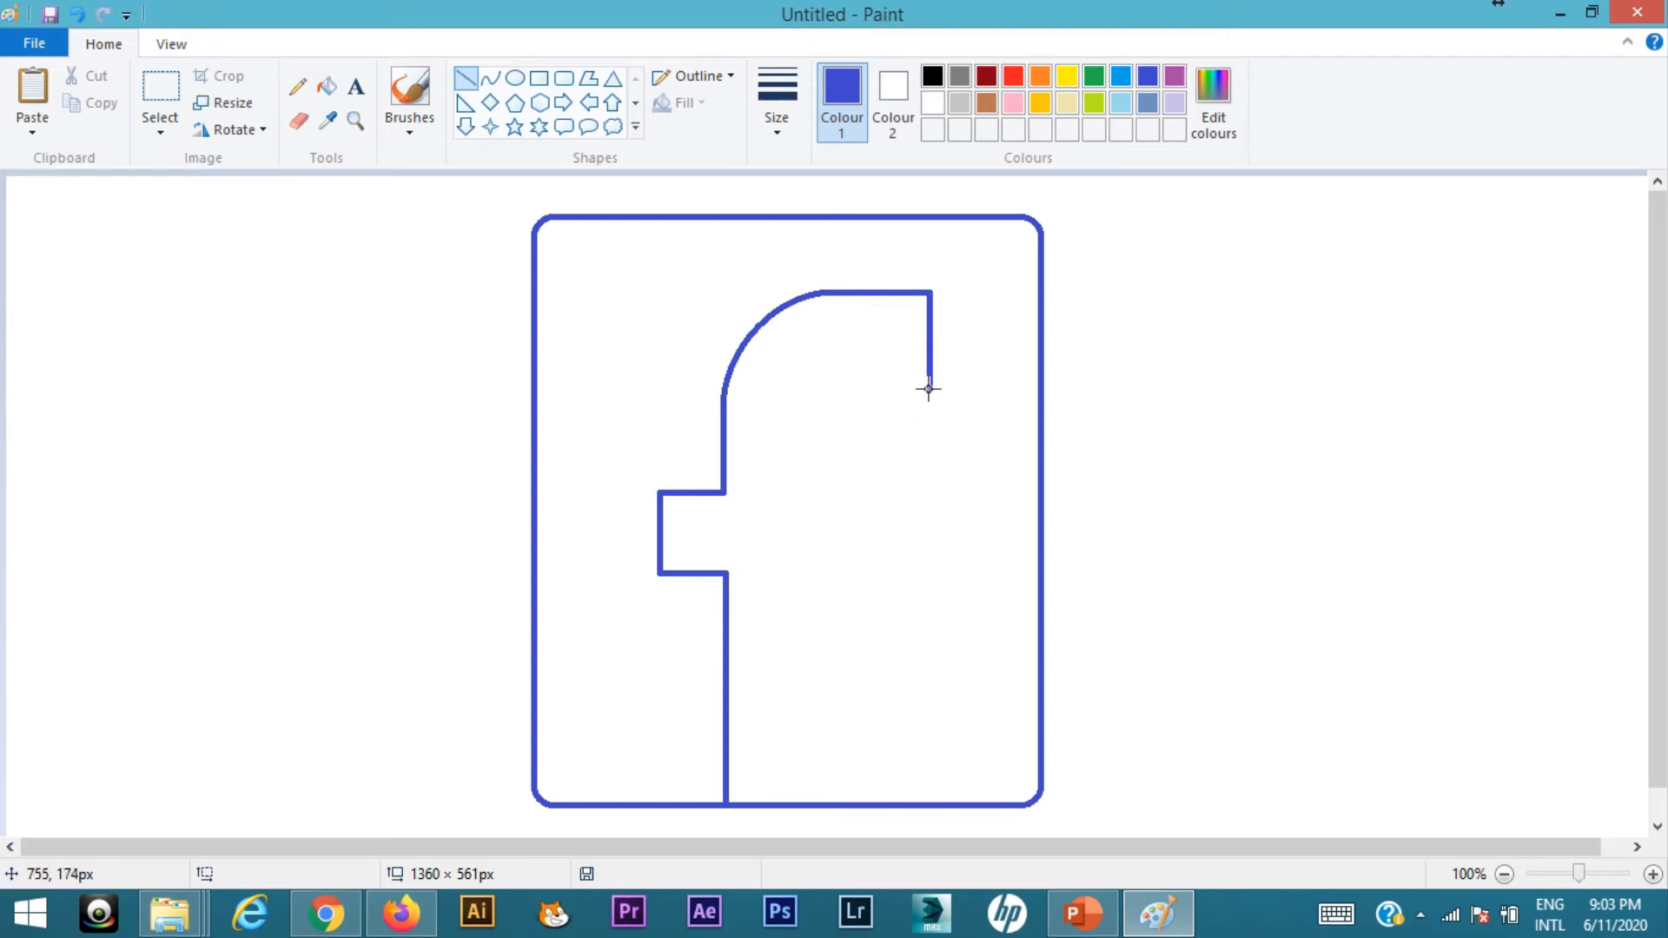
Step: Draw a horizontal line about 48 px leftward from the lower end of the f's head
left_click_drag(929, 389, 929, 389)
left_click_drag(928, 389, 877, 383)
left_click_drag(872, 383, 872, 385)
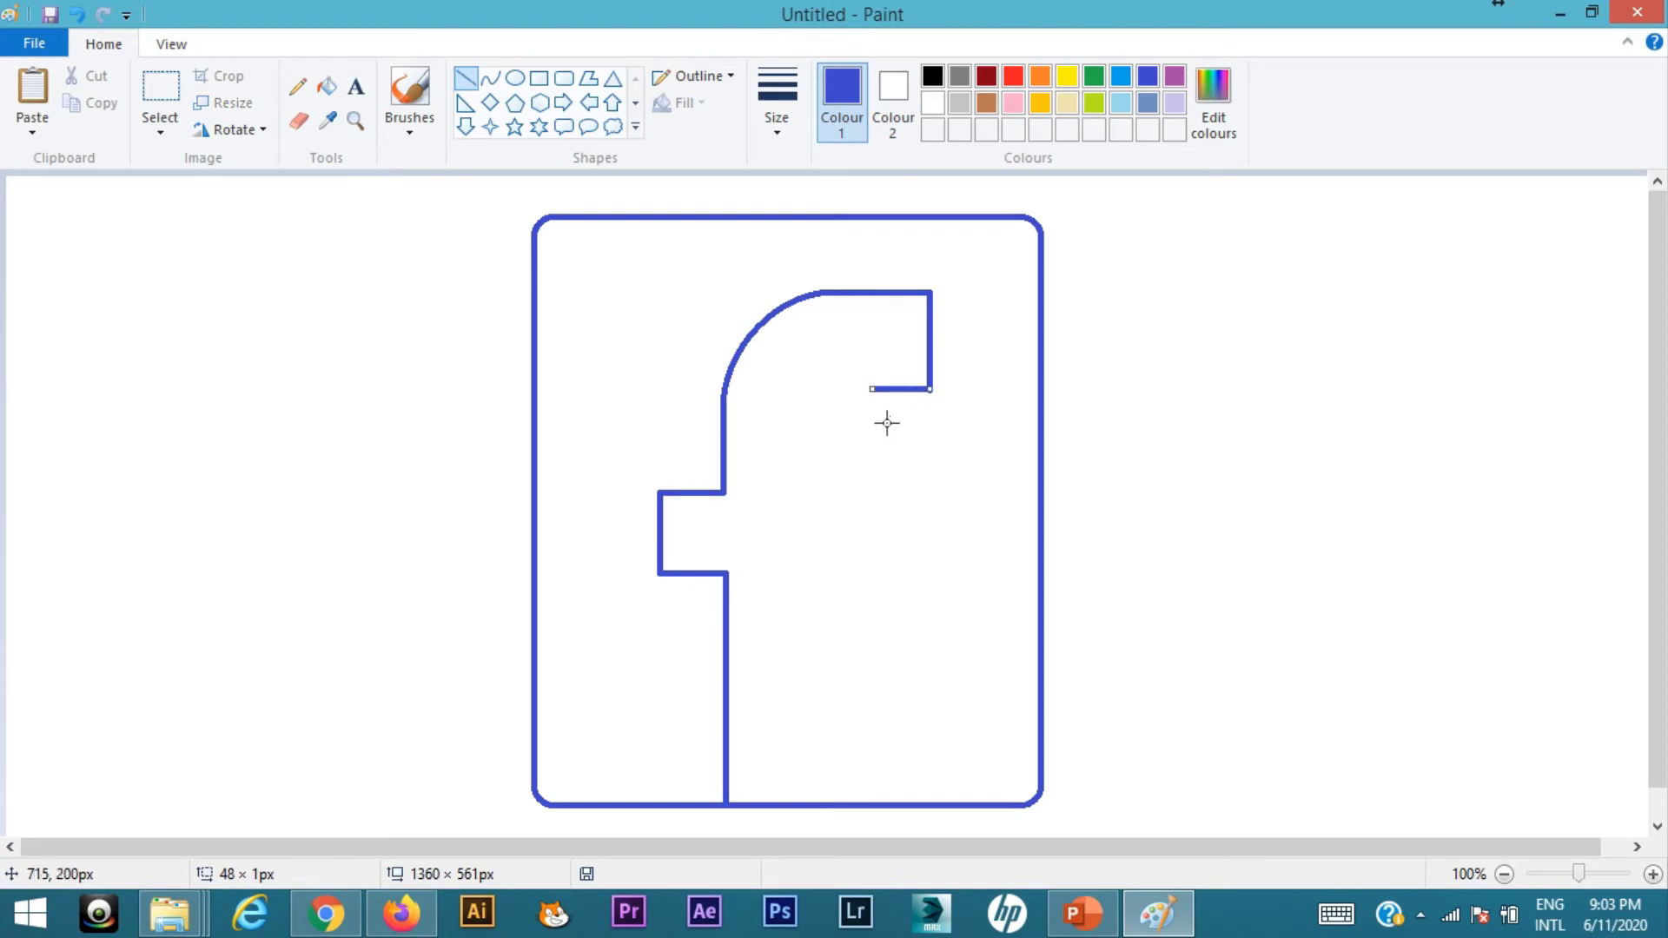
left_click(934, 447)
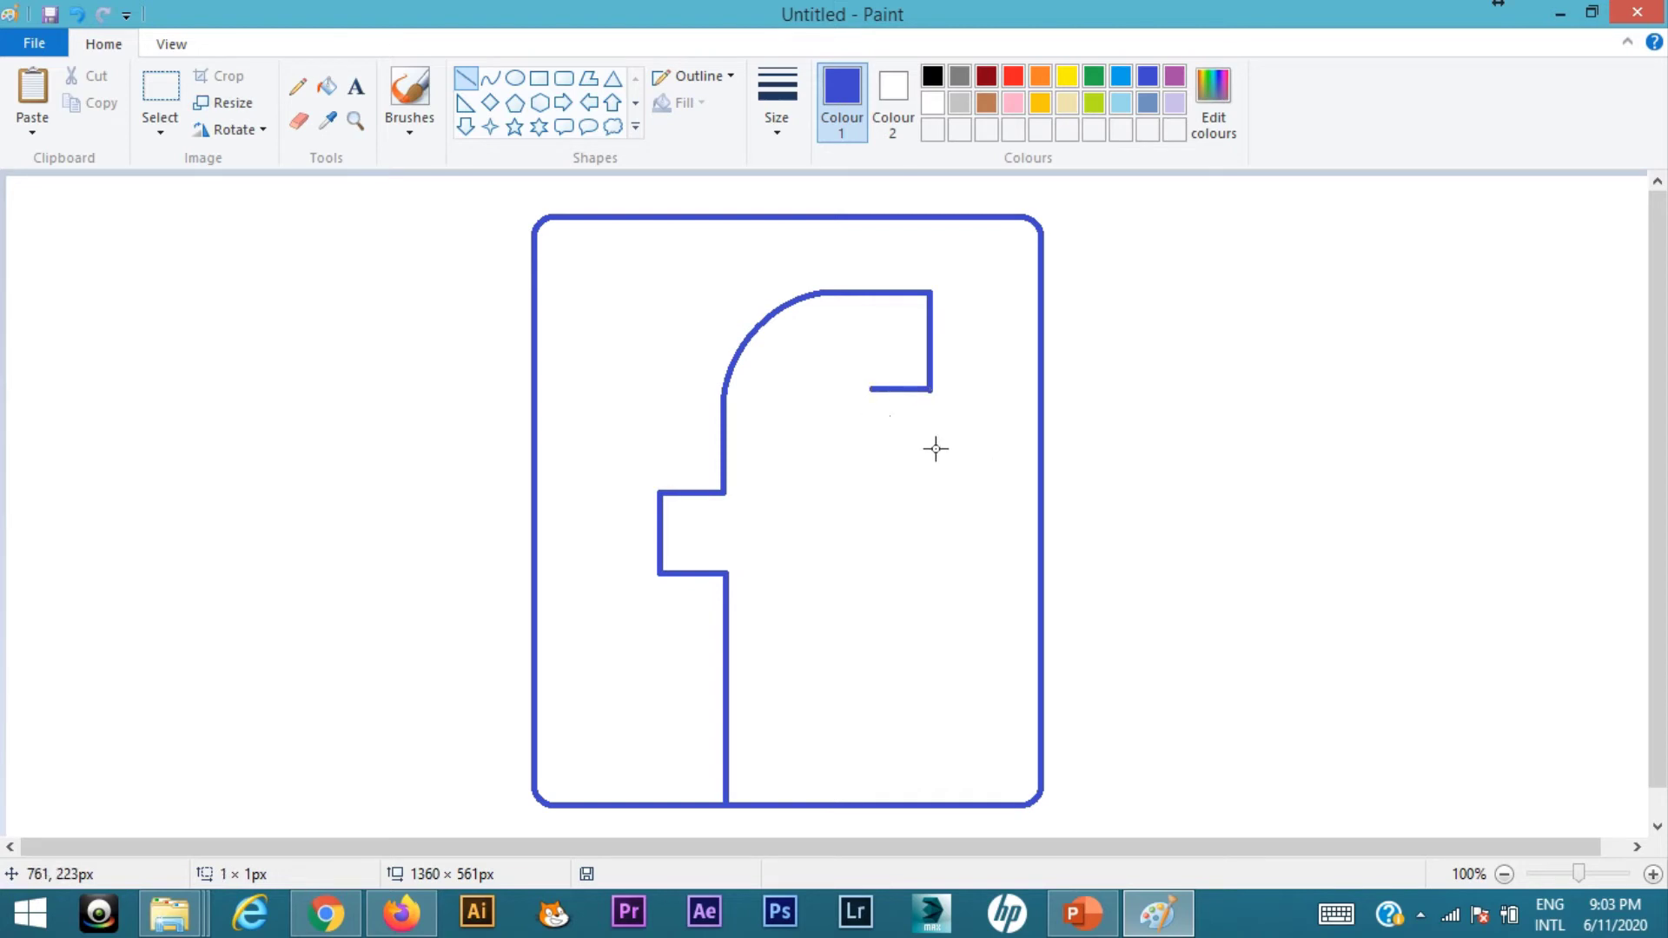
Step: Draw the inner curve of the f, about 48 × 45 px, bending down from the head's lower edge
left_click(492, 80)
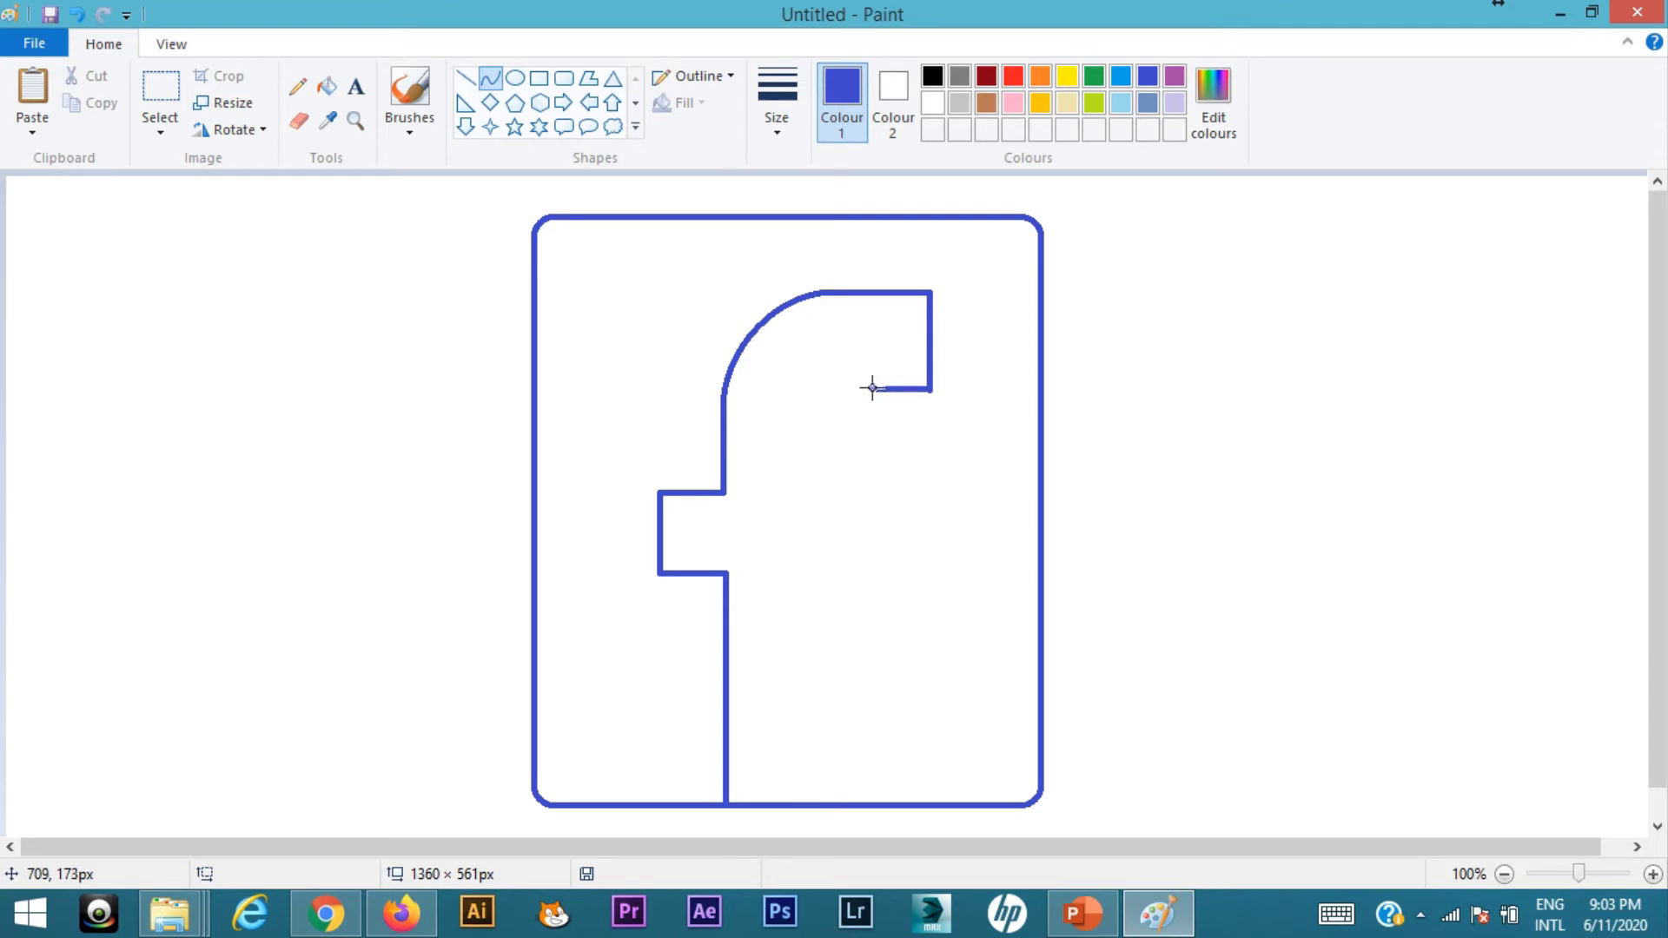
left_click_drag(872, 387, 821, 439)
left_click_drag(860, 400, 836, 388)
left_click_drag(826, 423, 816, 387)
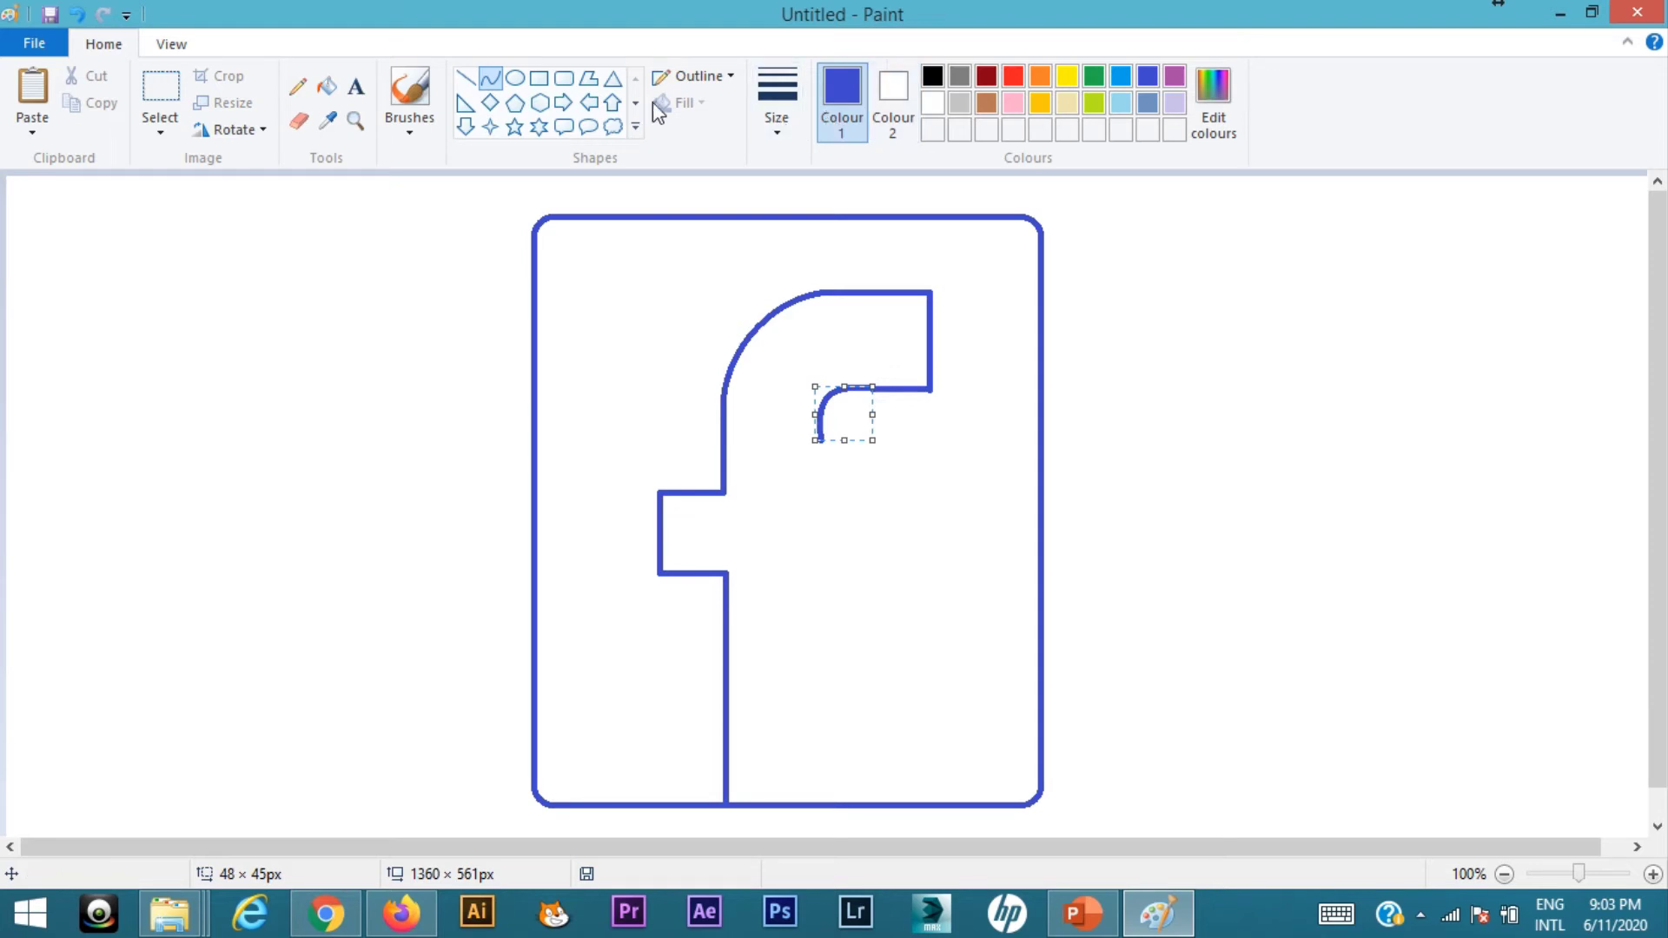
Step: Draw a vertical line down from the inner curve to crossbar height
left_click(469, 82)
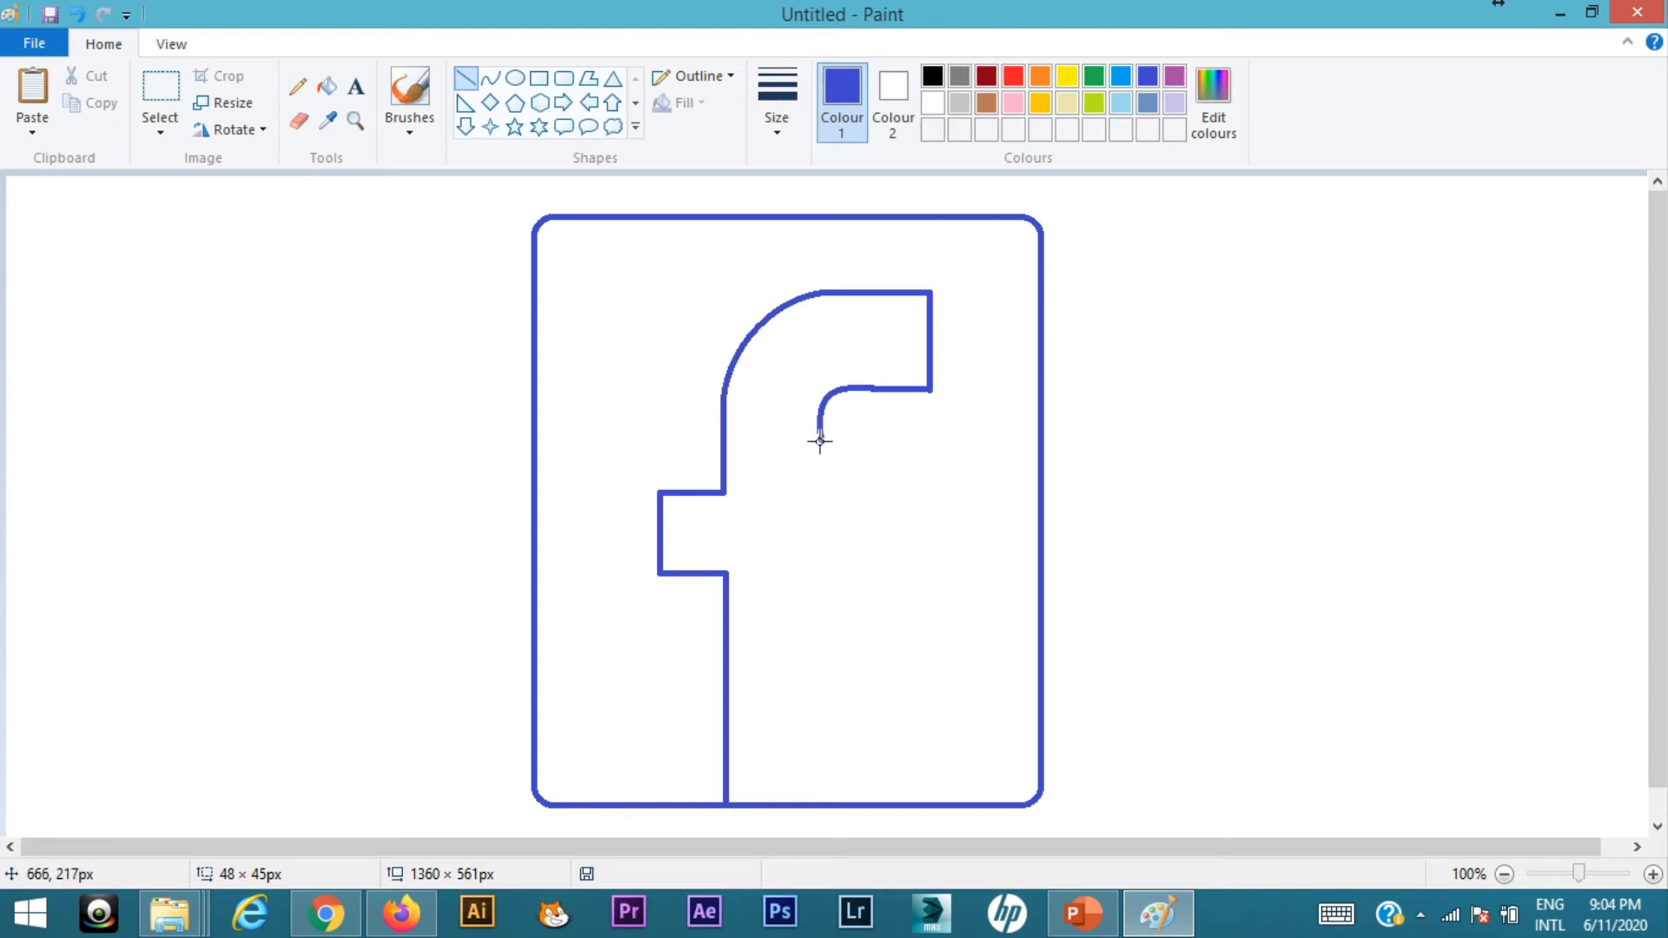
left_click_drag(819, 440, 818, 484)
left_click_drag(818, 492, 818, 492)
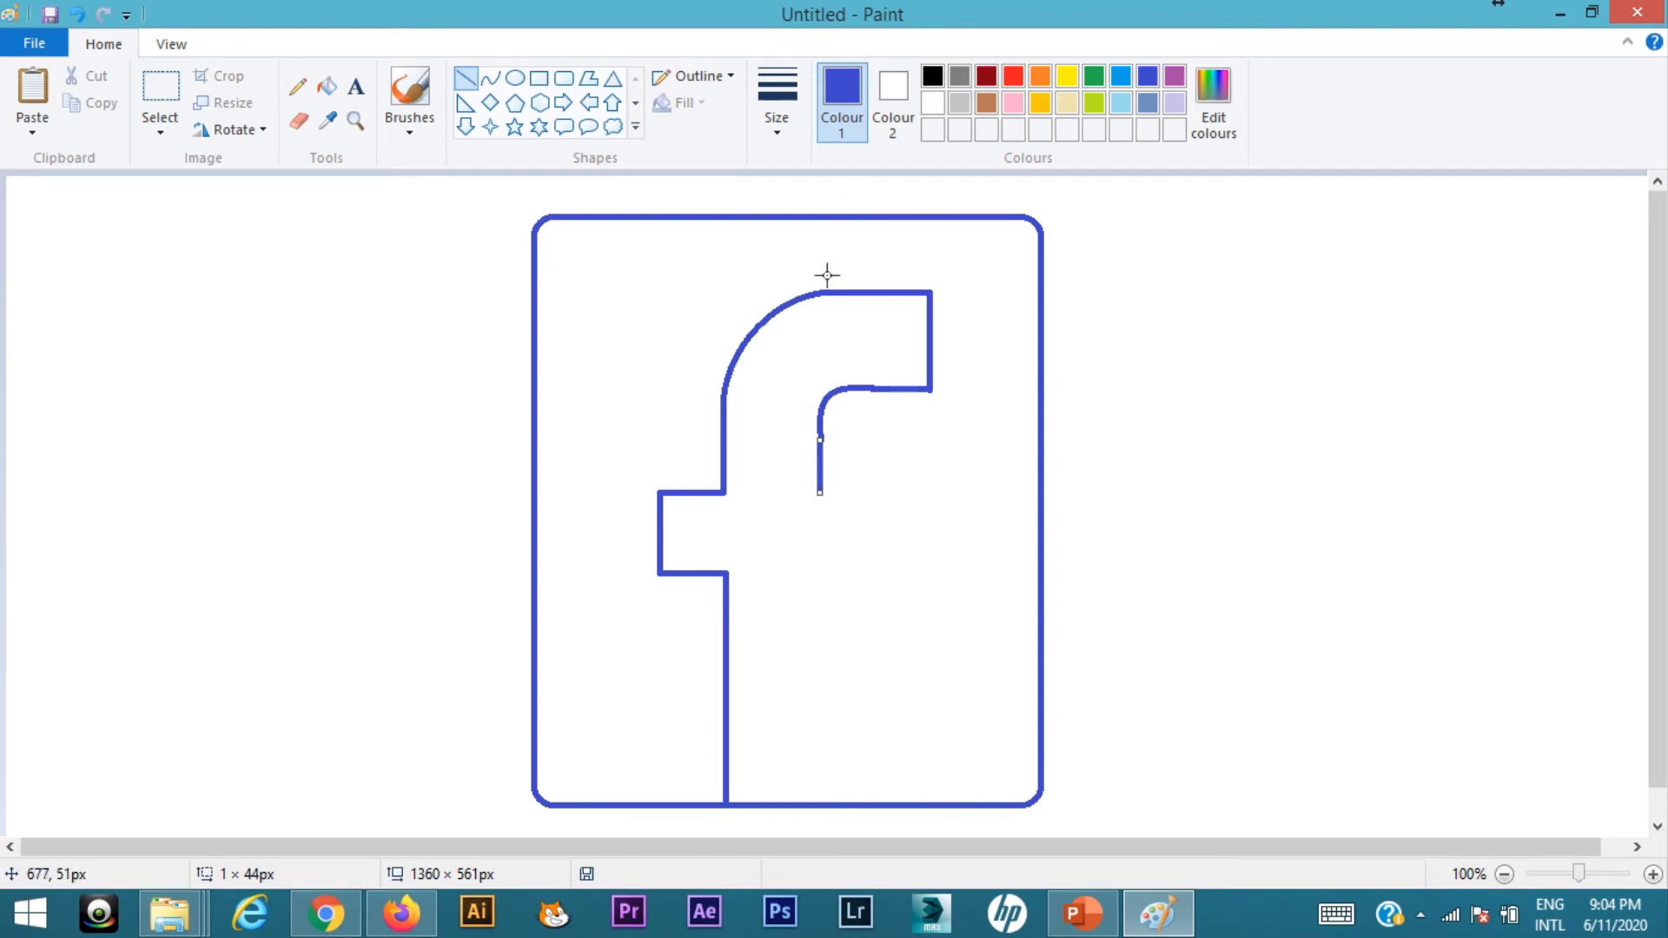
left_click(862, 437)
Step: Draw the right crossbar's upper edge about 71 px long and a line slanting down-left from its end, about 22 × 73 px
left_click_drag(819, 489, 886, 486)
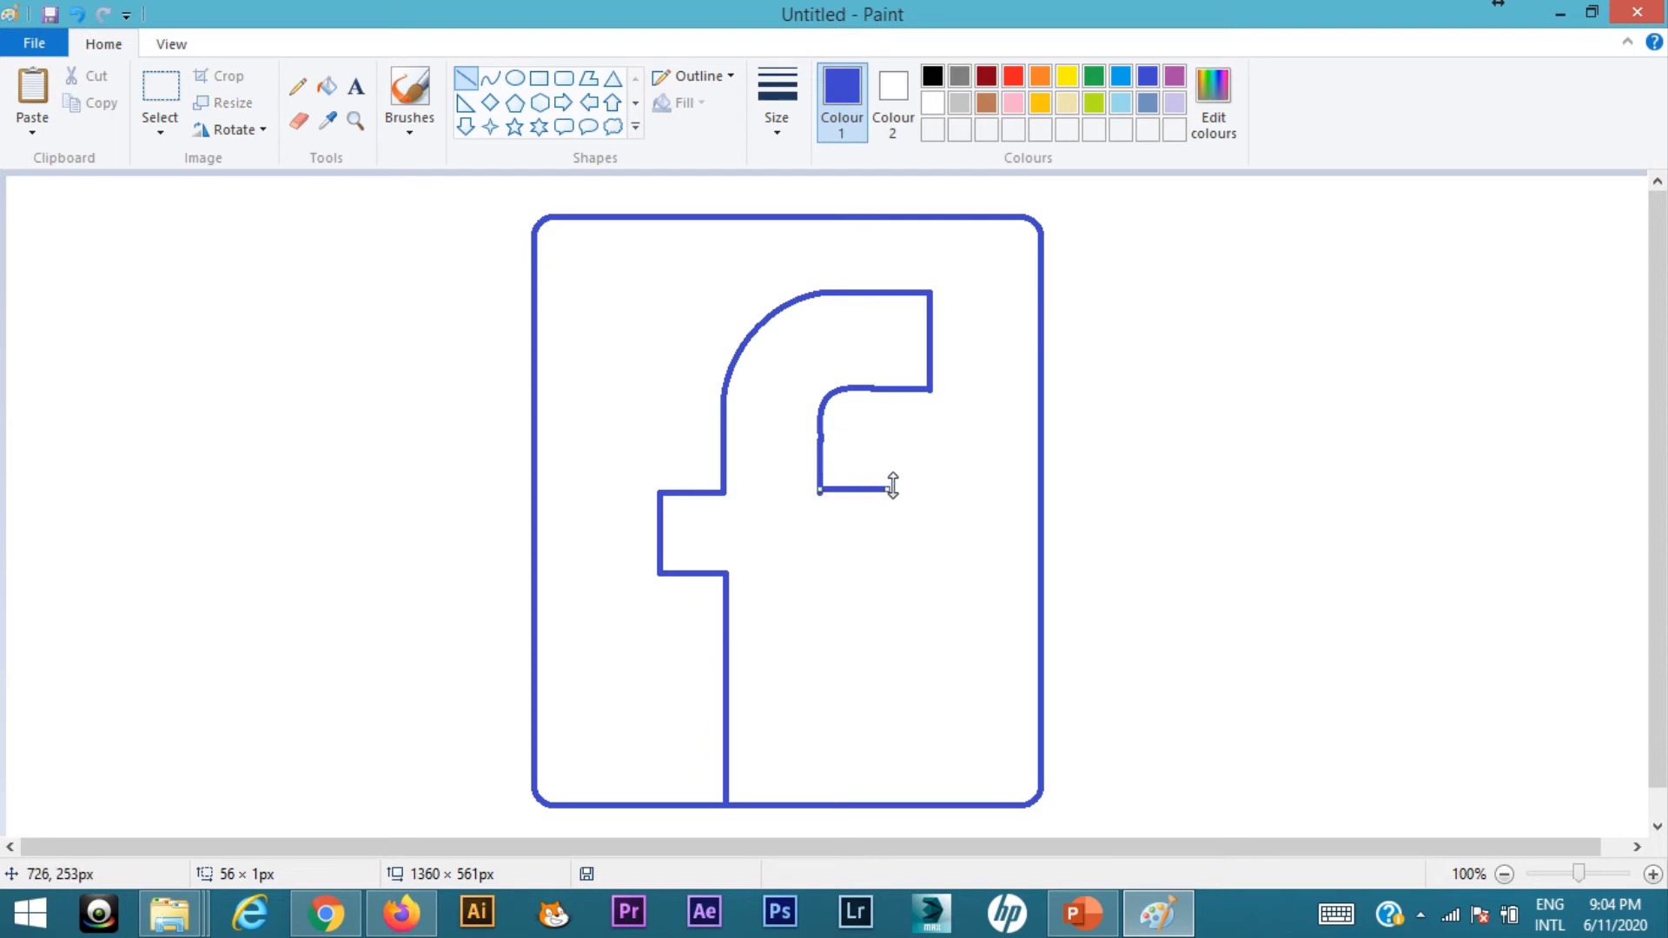
key("ctrl+z")
mouse_move(819, 487)
left_mouse_down()
mouse_move(921, 491)
mouse_move(905, 495)
left_mouse_up()
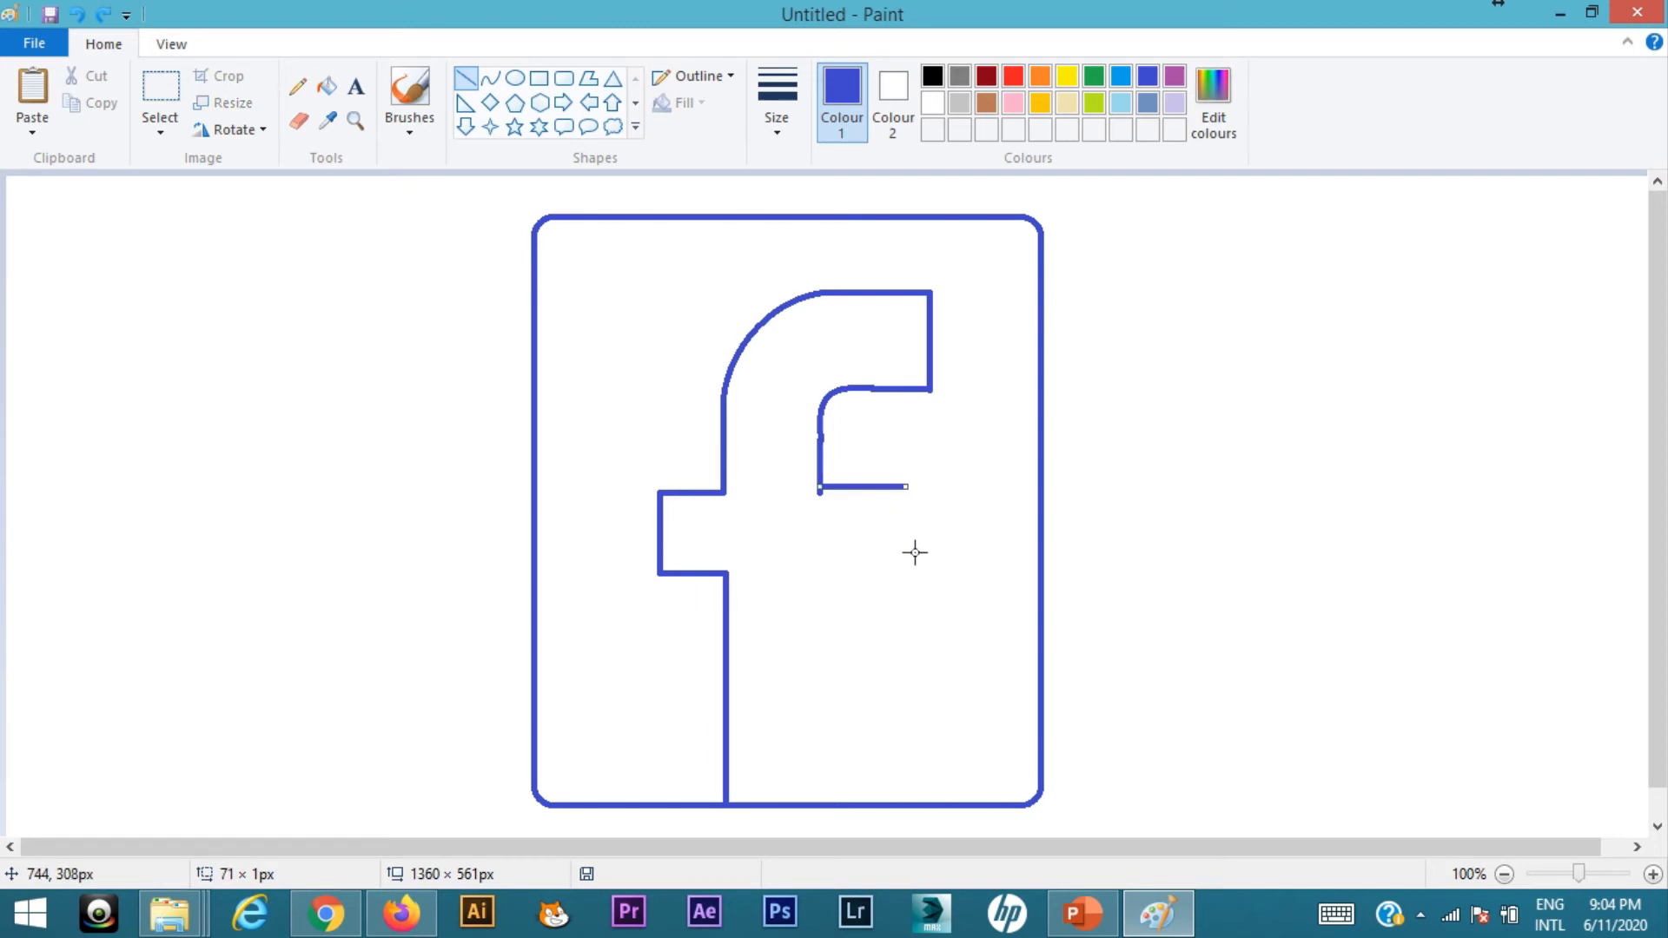
left_click(919, 485)
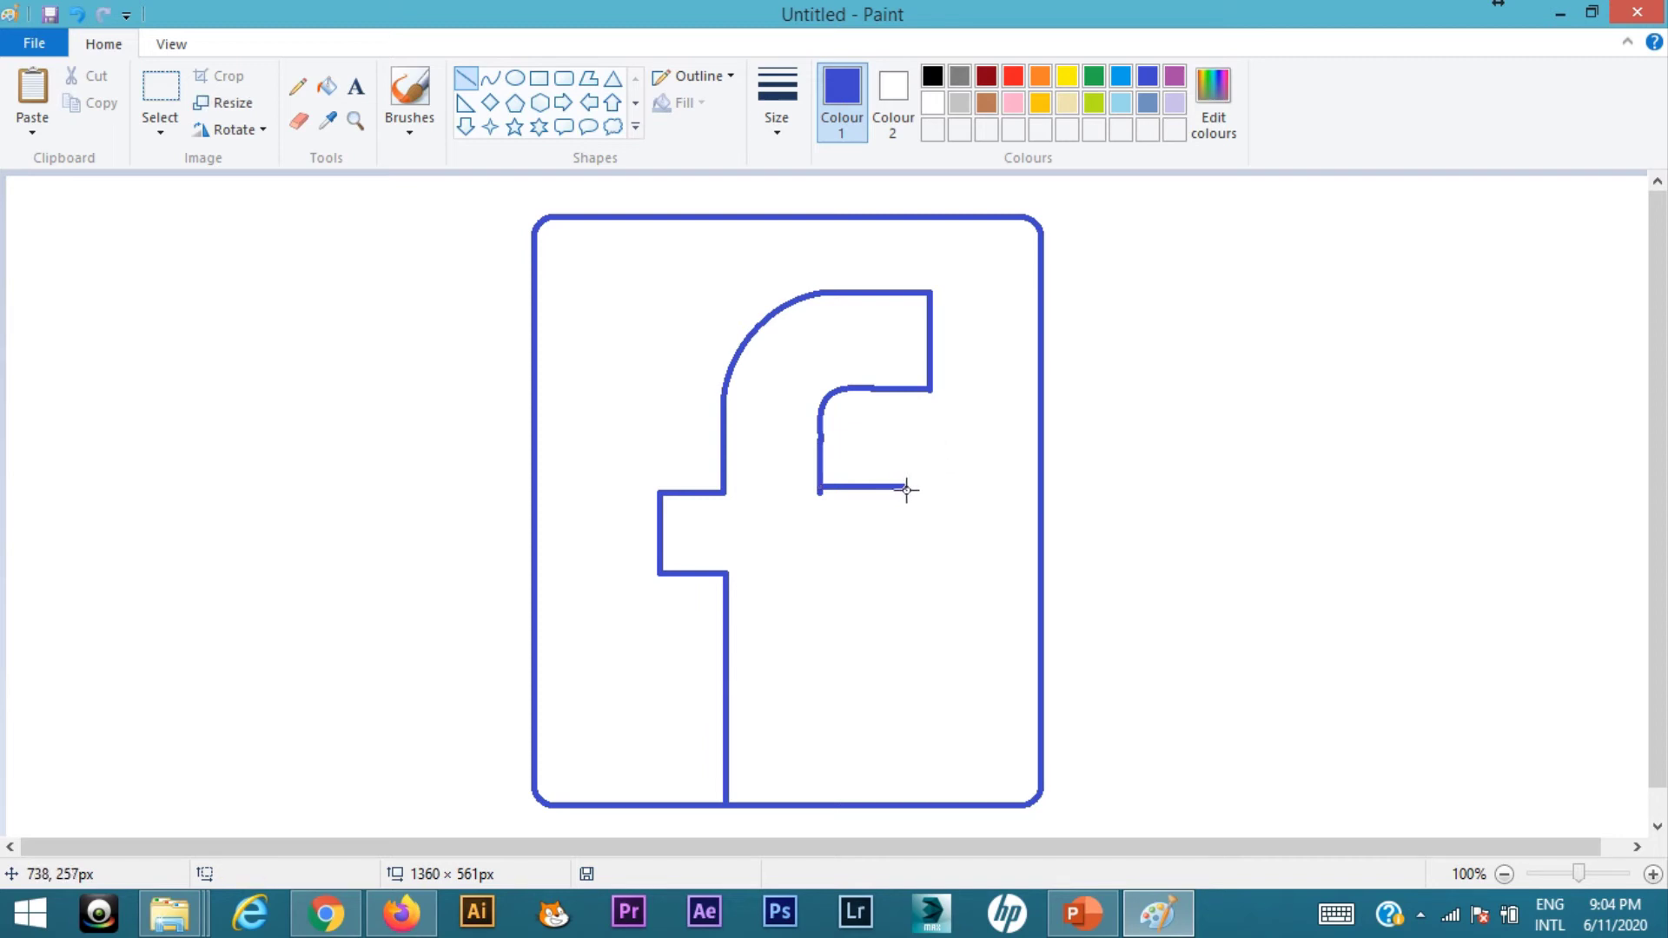
mouse_move(904, 486)
left_mouse_down()
mouse_move(902, 562)
mouse_move(883, 573)
left_mouse_up()
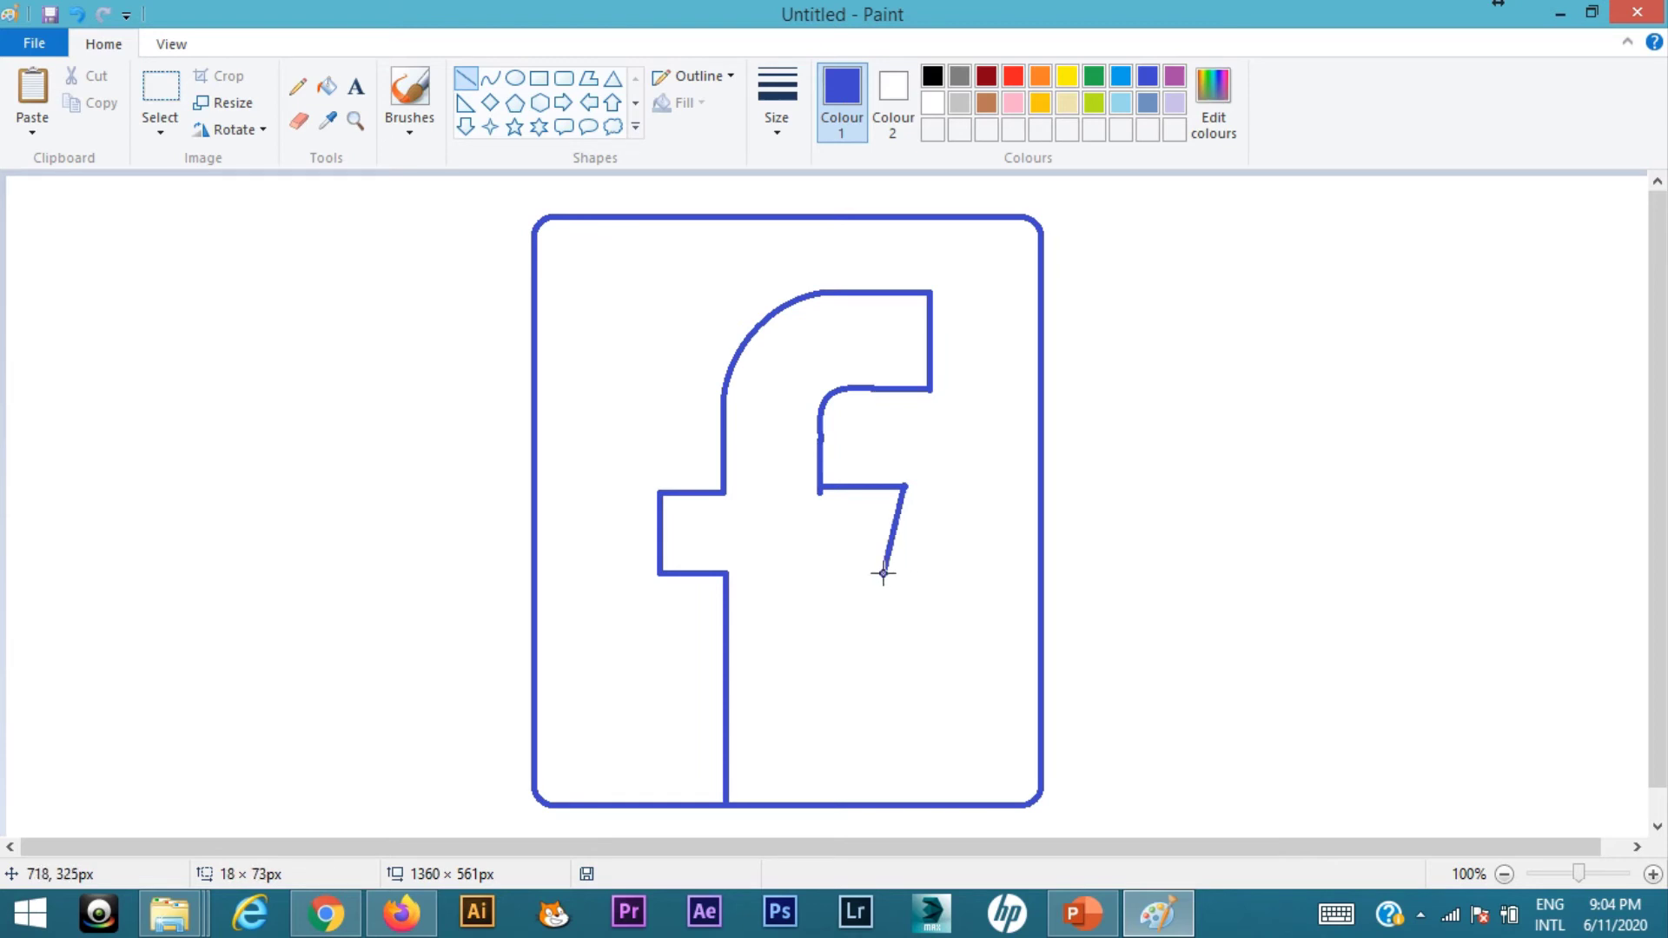
left_click_drag(884, 573, 878, 573)
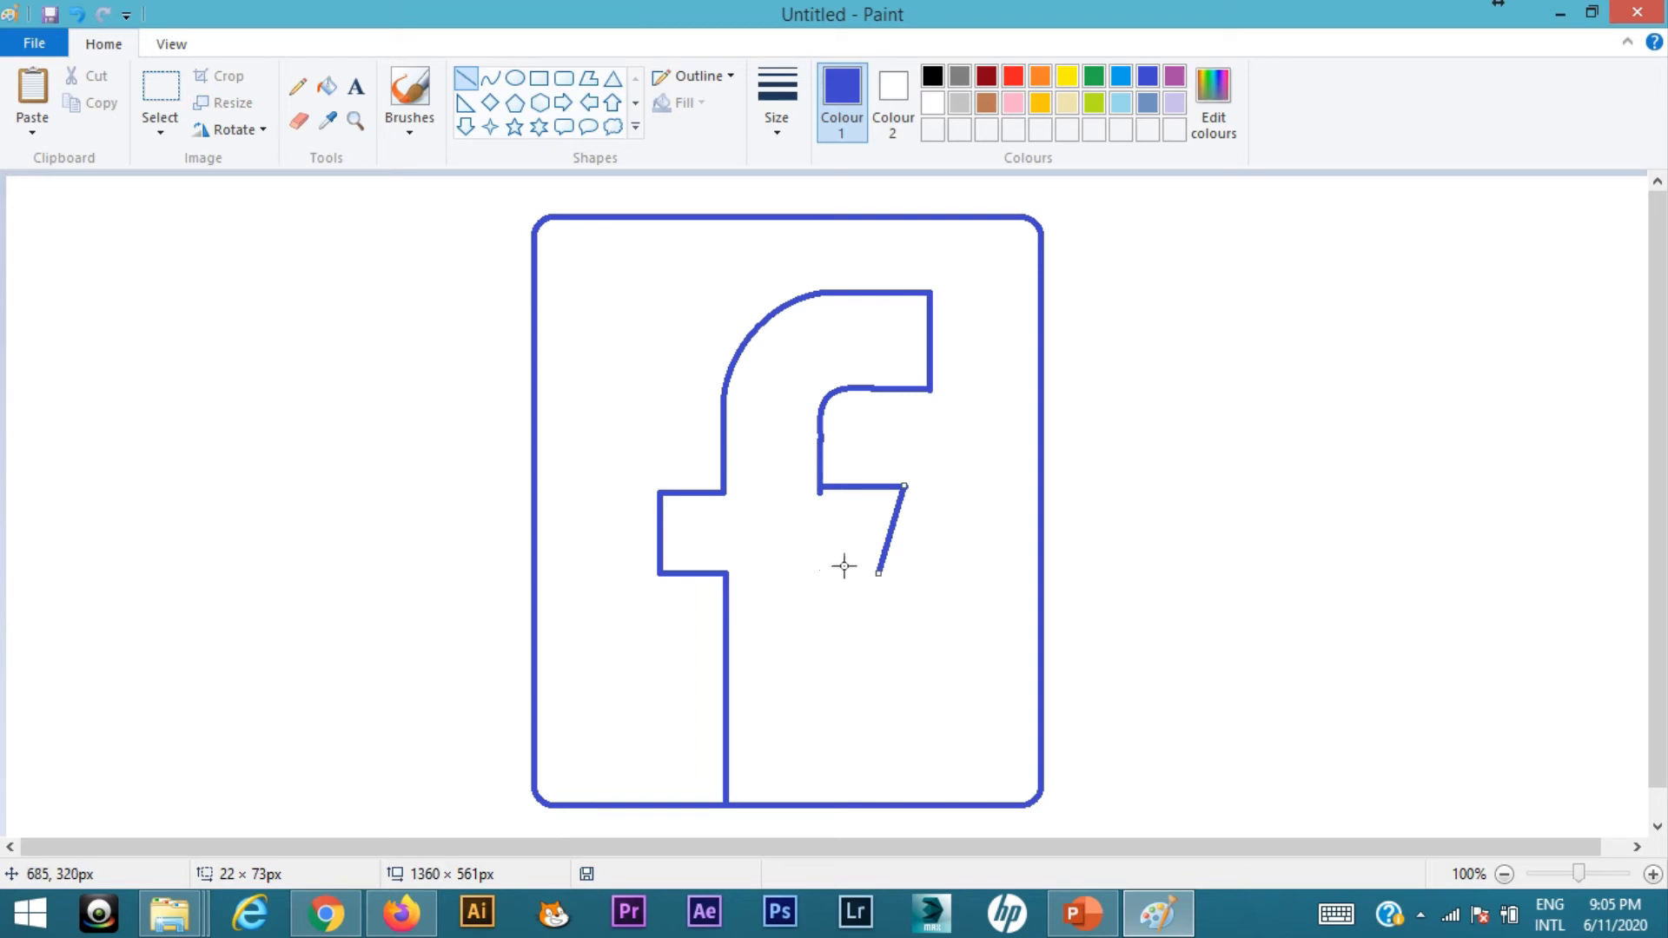
Step: Draw the right crossbar's lower edge about 52 px long and a vertical line about 187 px down to the frame's bottom edge
left_click(858, 558)
left_click_drag(878, 575, 817, 576)
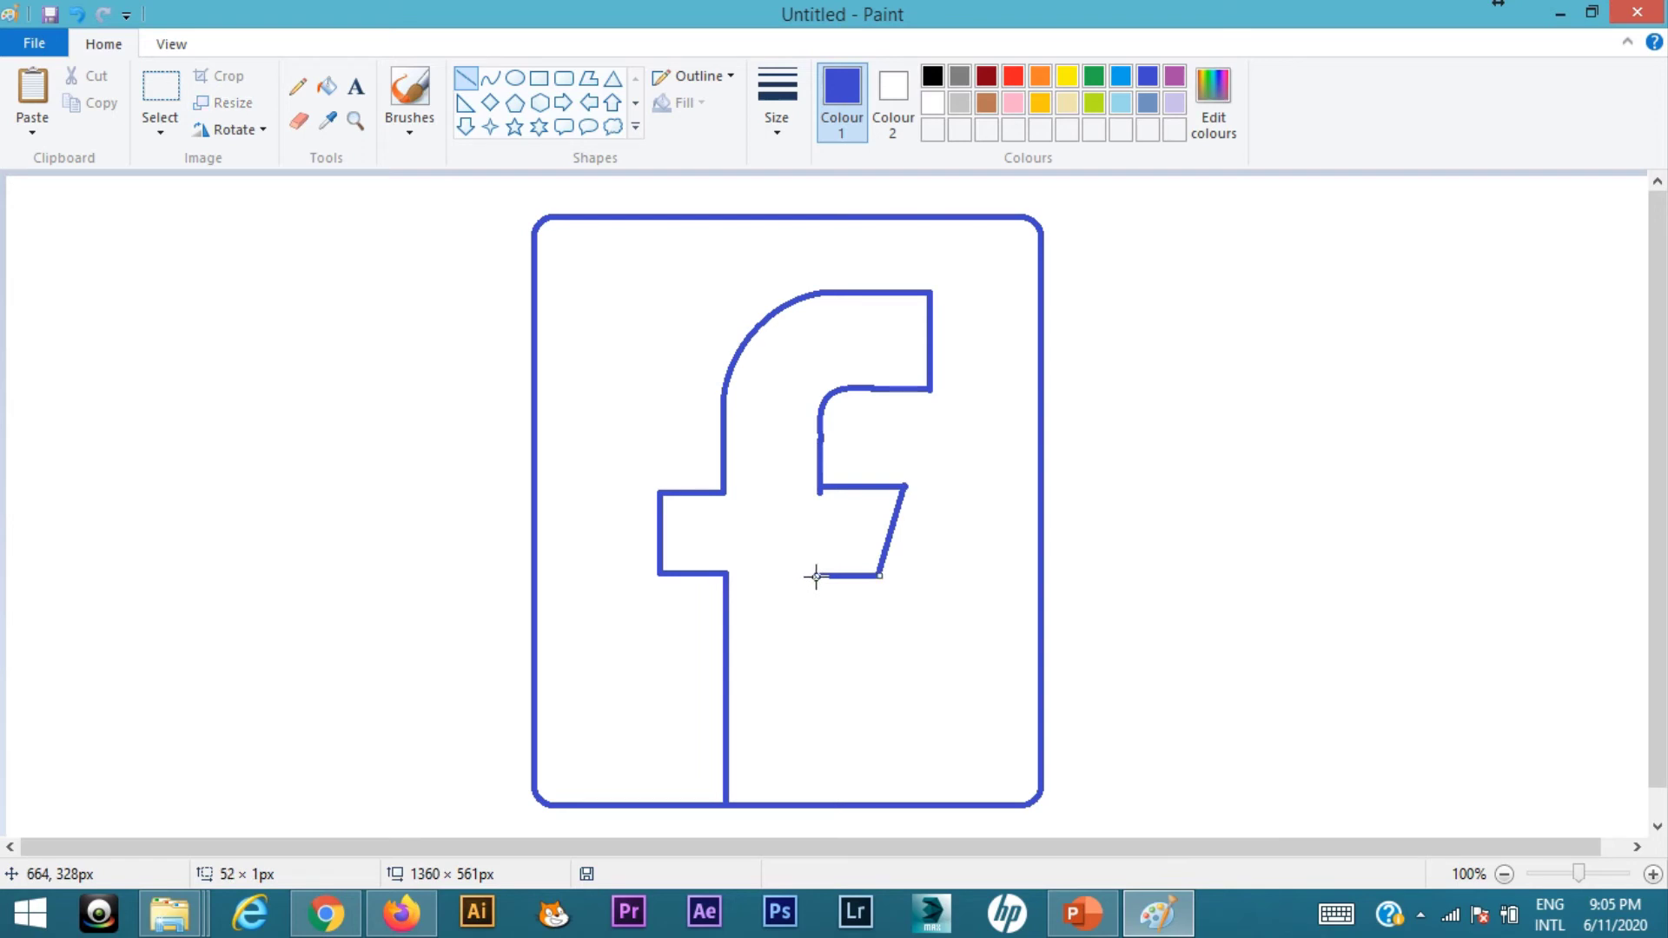
left_click(983, 559)
left_click(818, 576)
left_click_drag(818, 576, 819, 803)
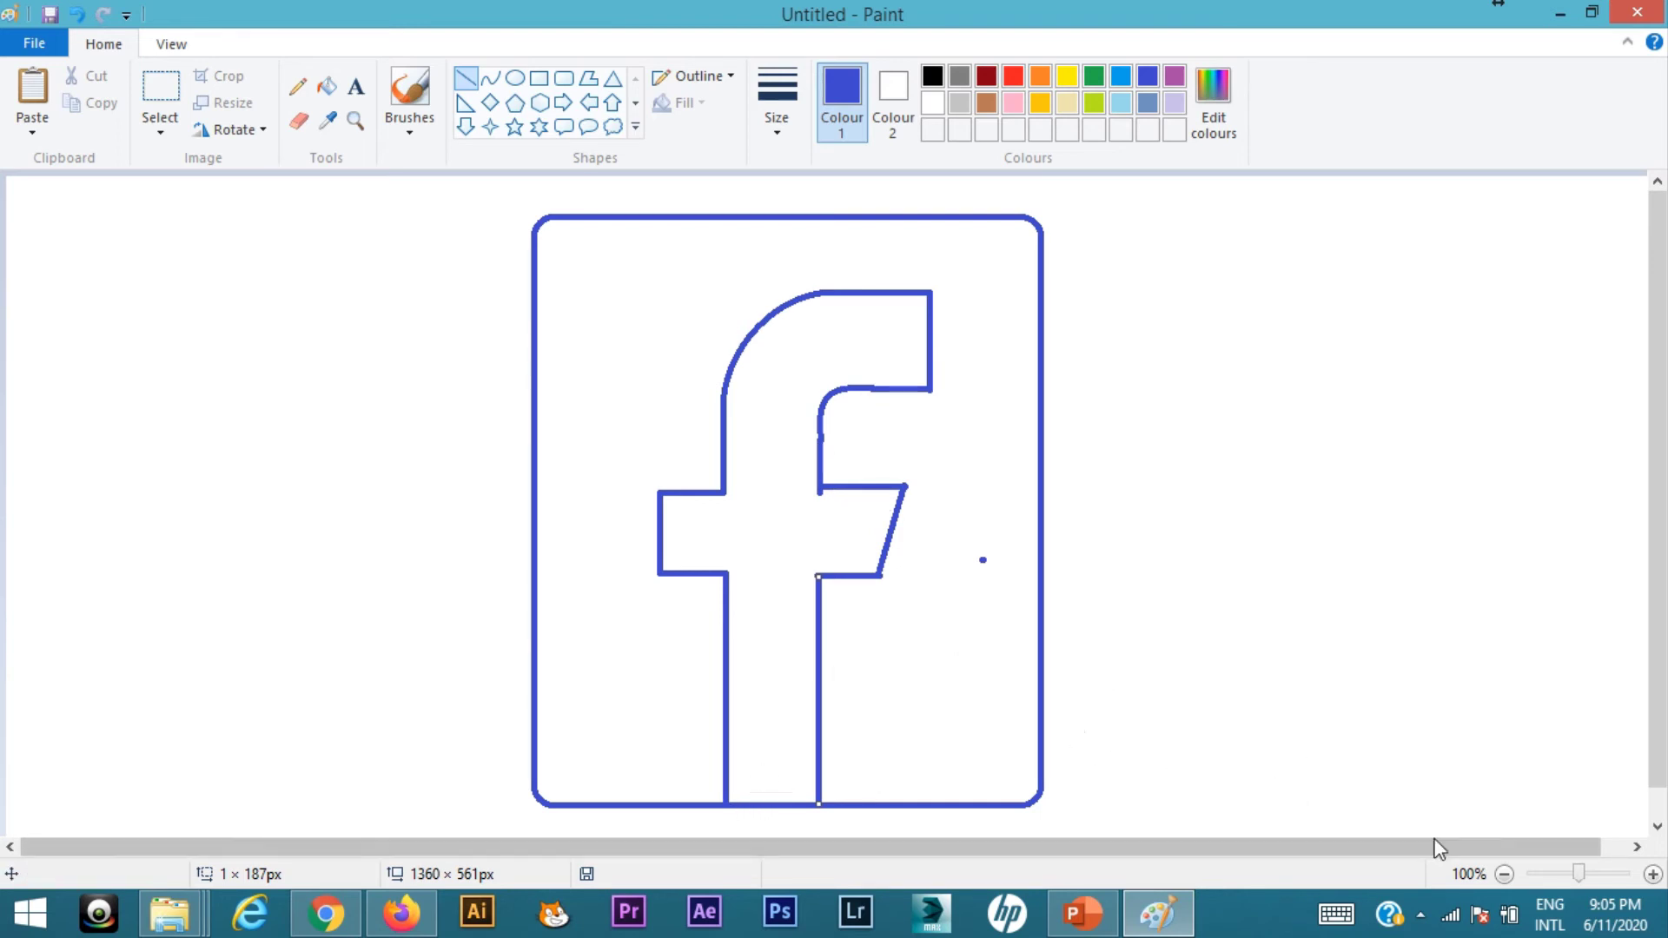
left_click(1613, 876)
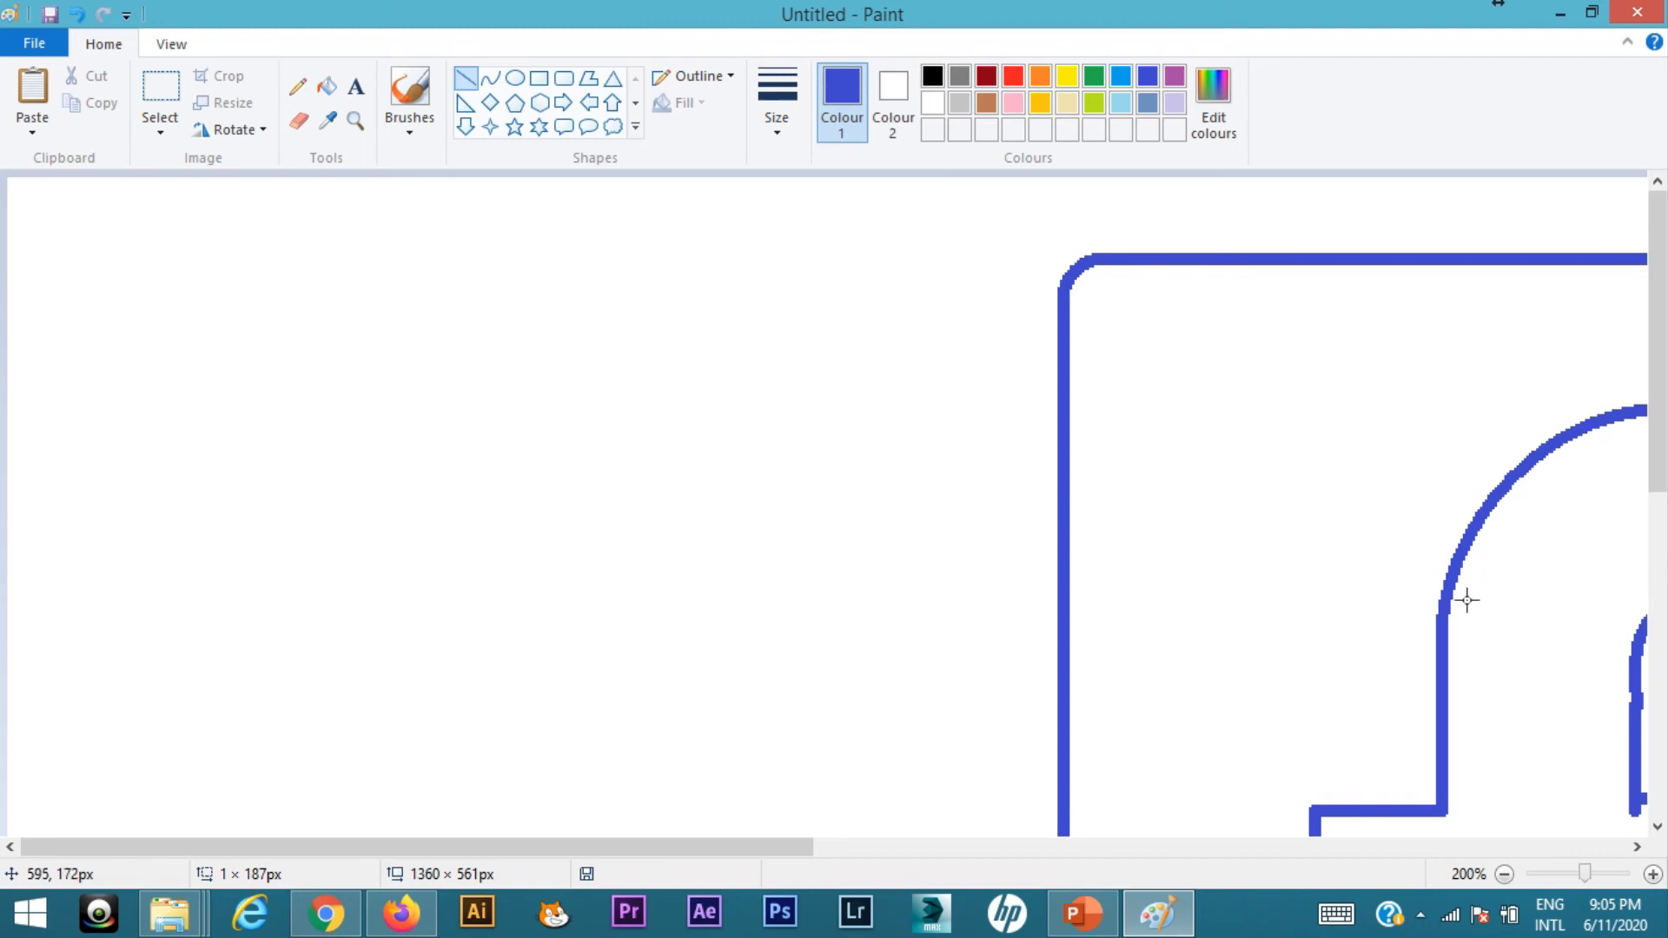
left_click_drag(1533, 626, 1165, 566)
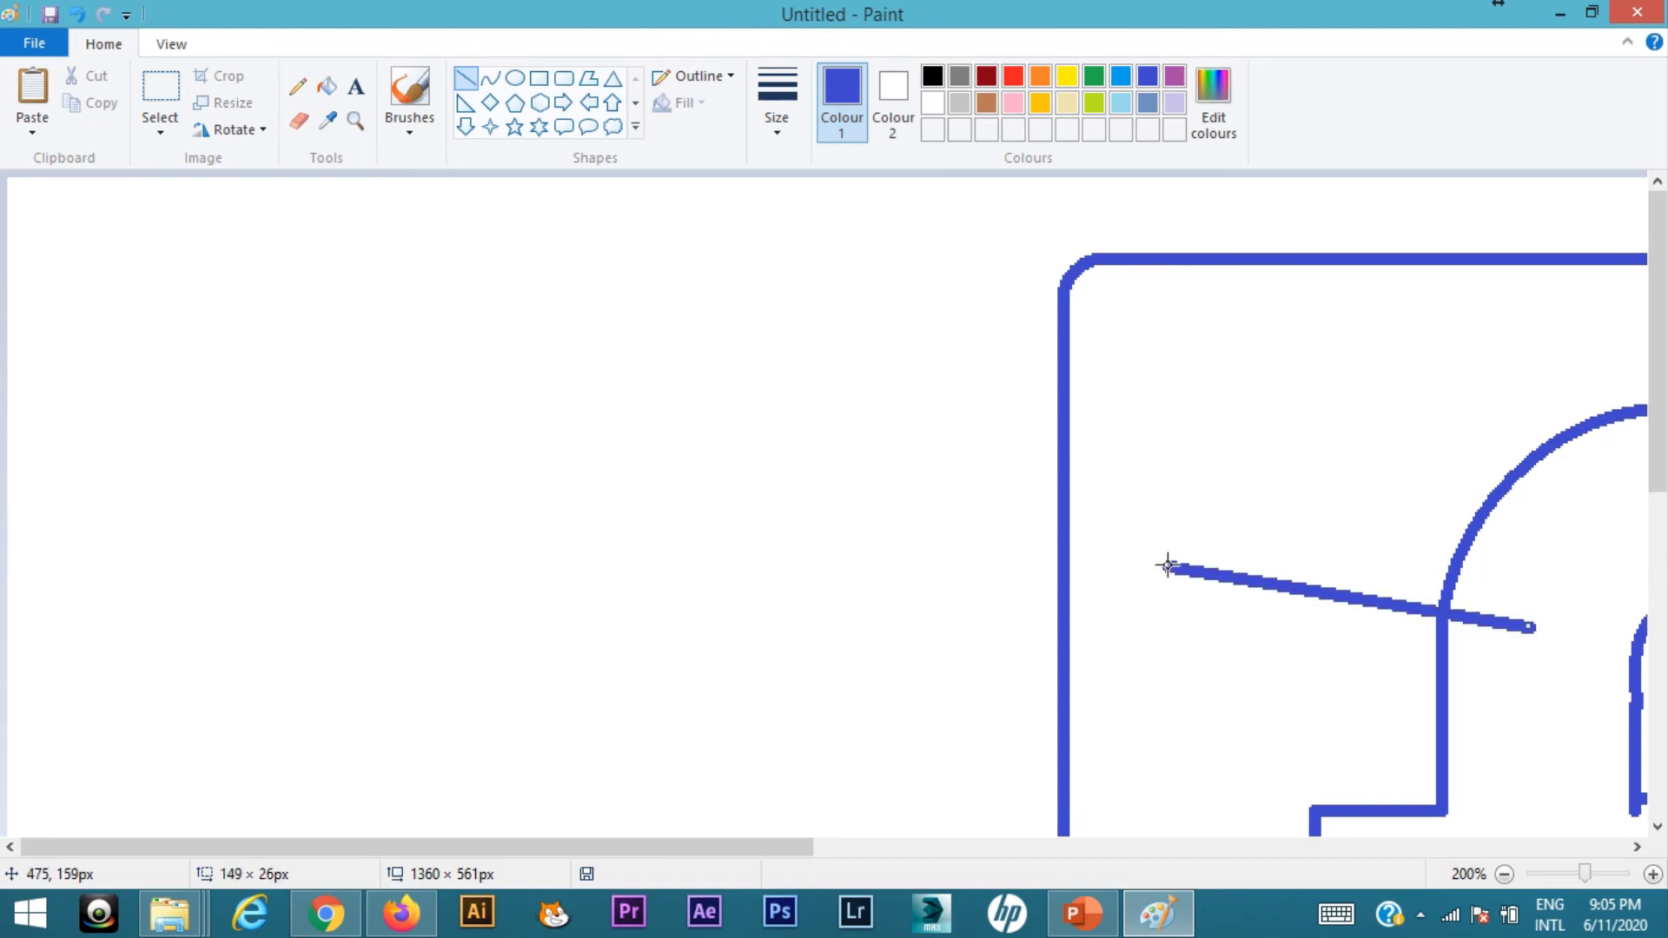
key("ctrl+z")
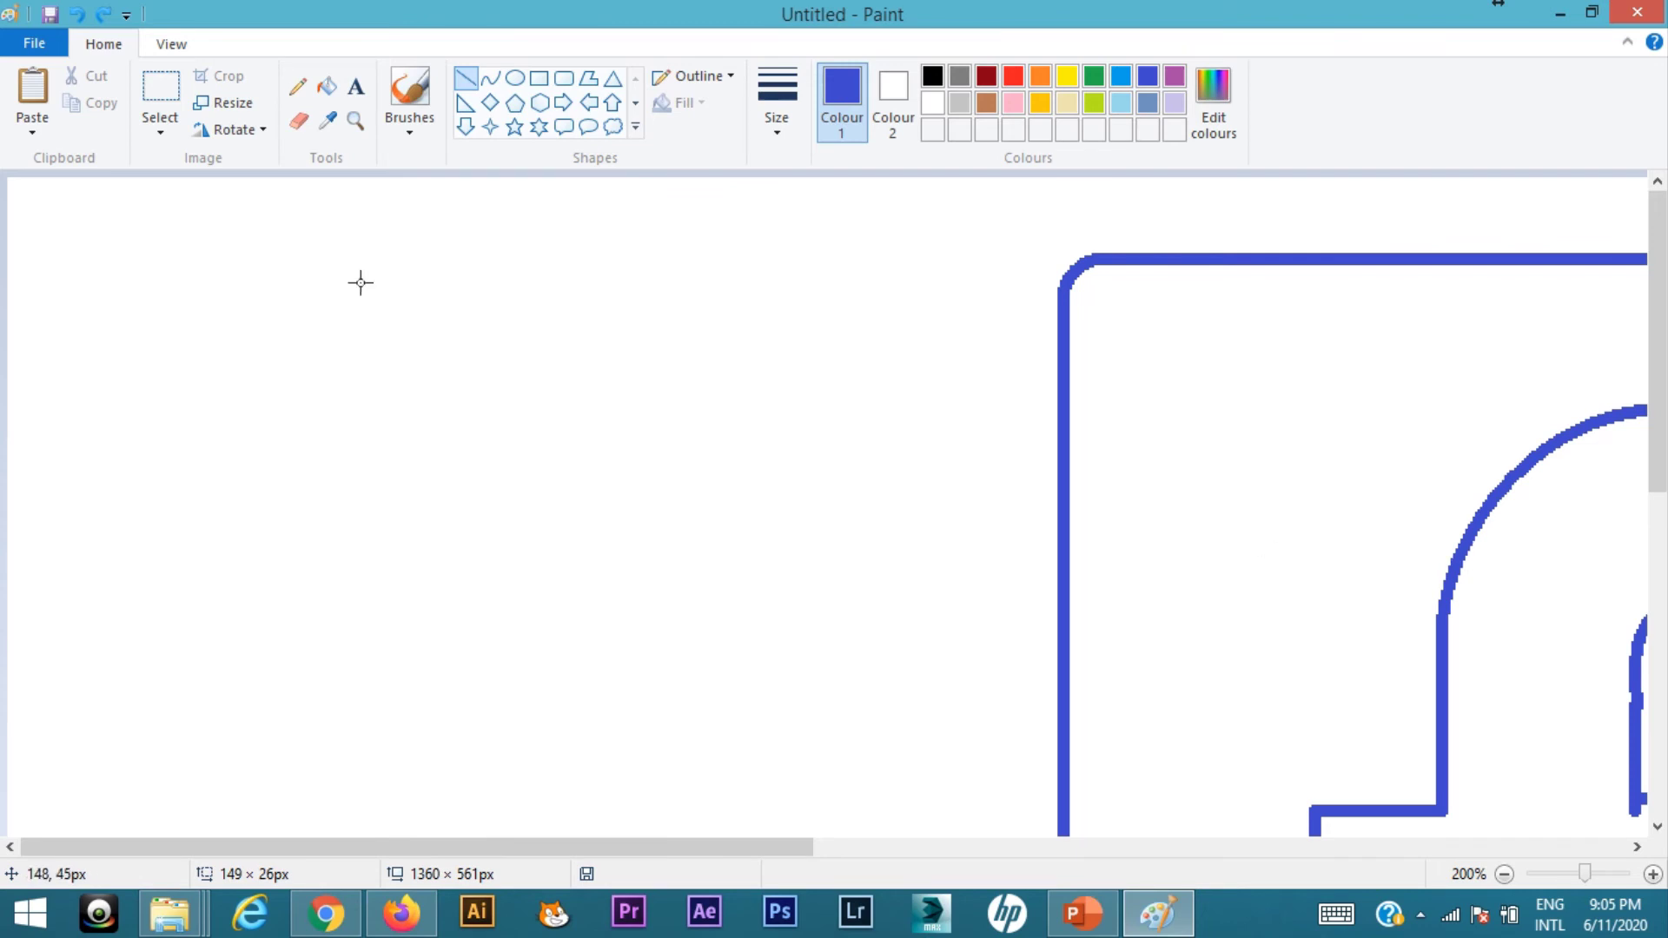
Step: Examine the f's right crossbar and the joints between its stem and the frame's bottom edge up close
left_click(355, 121)
left_click(1384, 673)
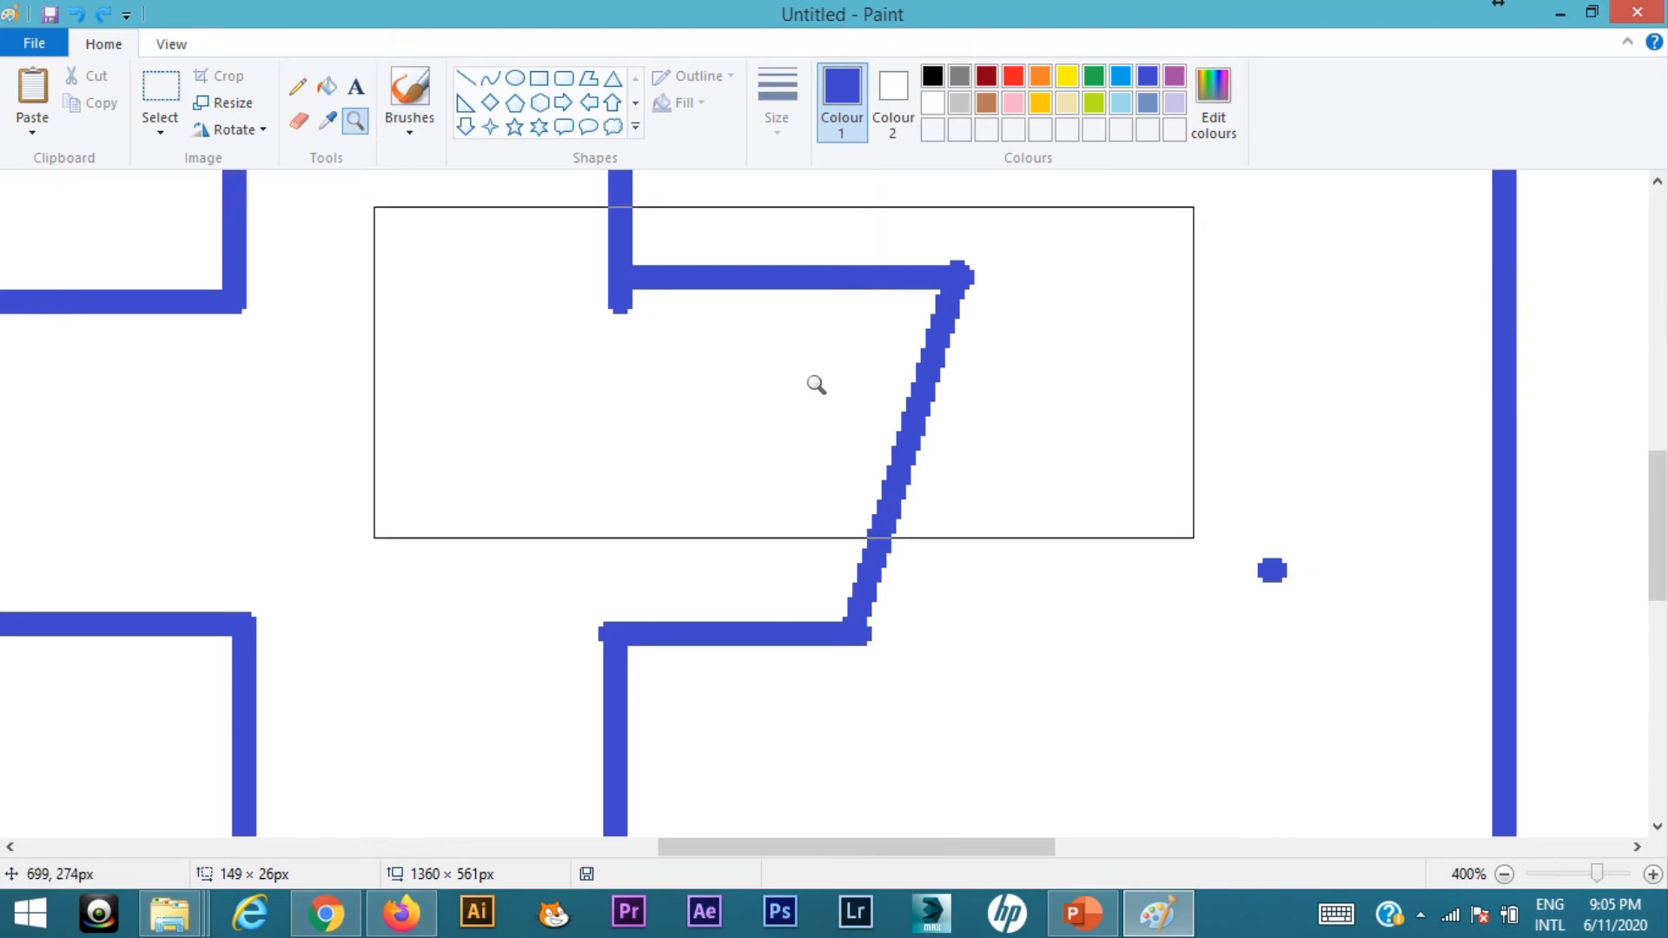
scroll(869, 398, "down", 3)
scroll(873, 398, "down", 2)
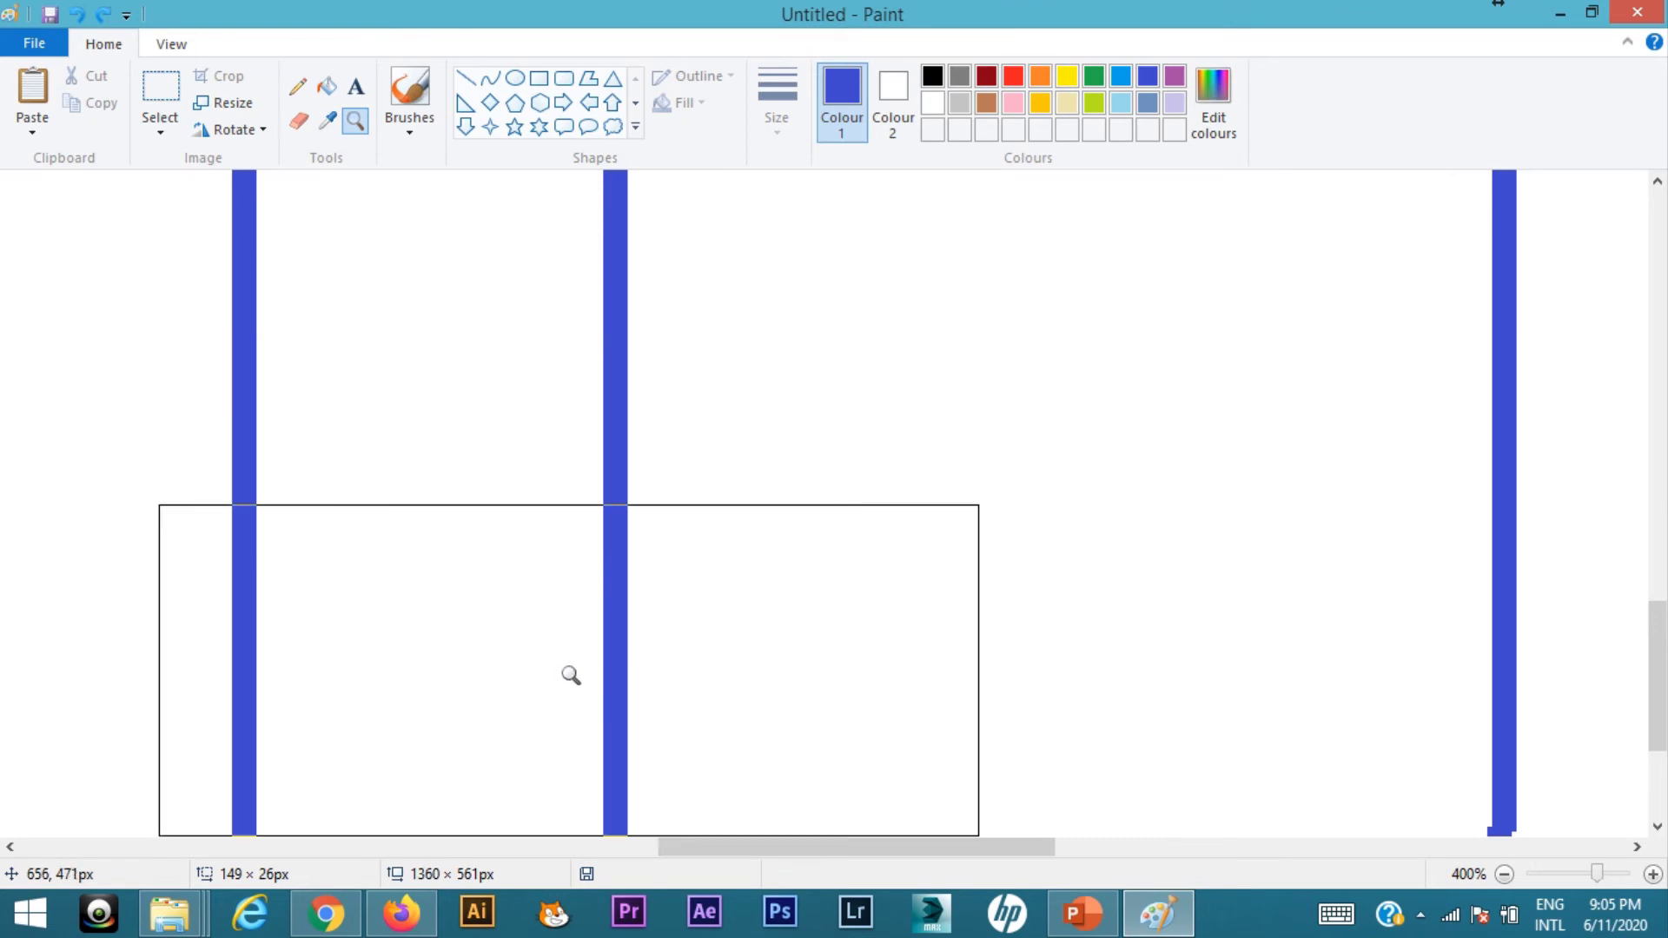
scroll(570, 592, "down", 2)
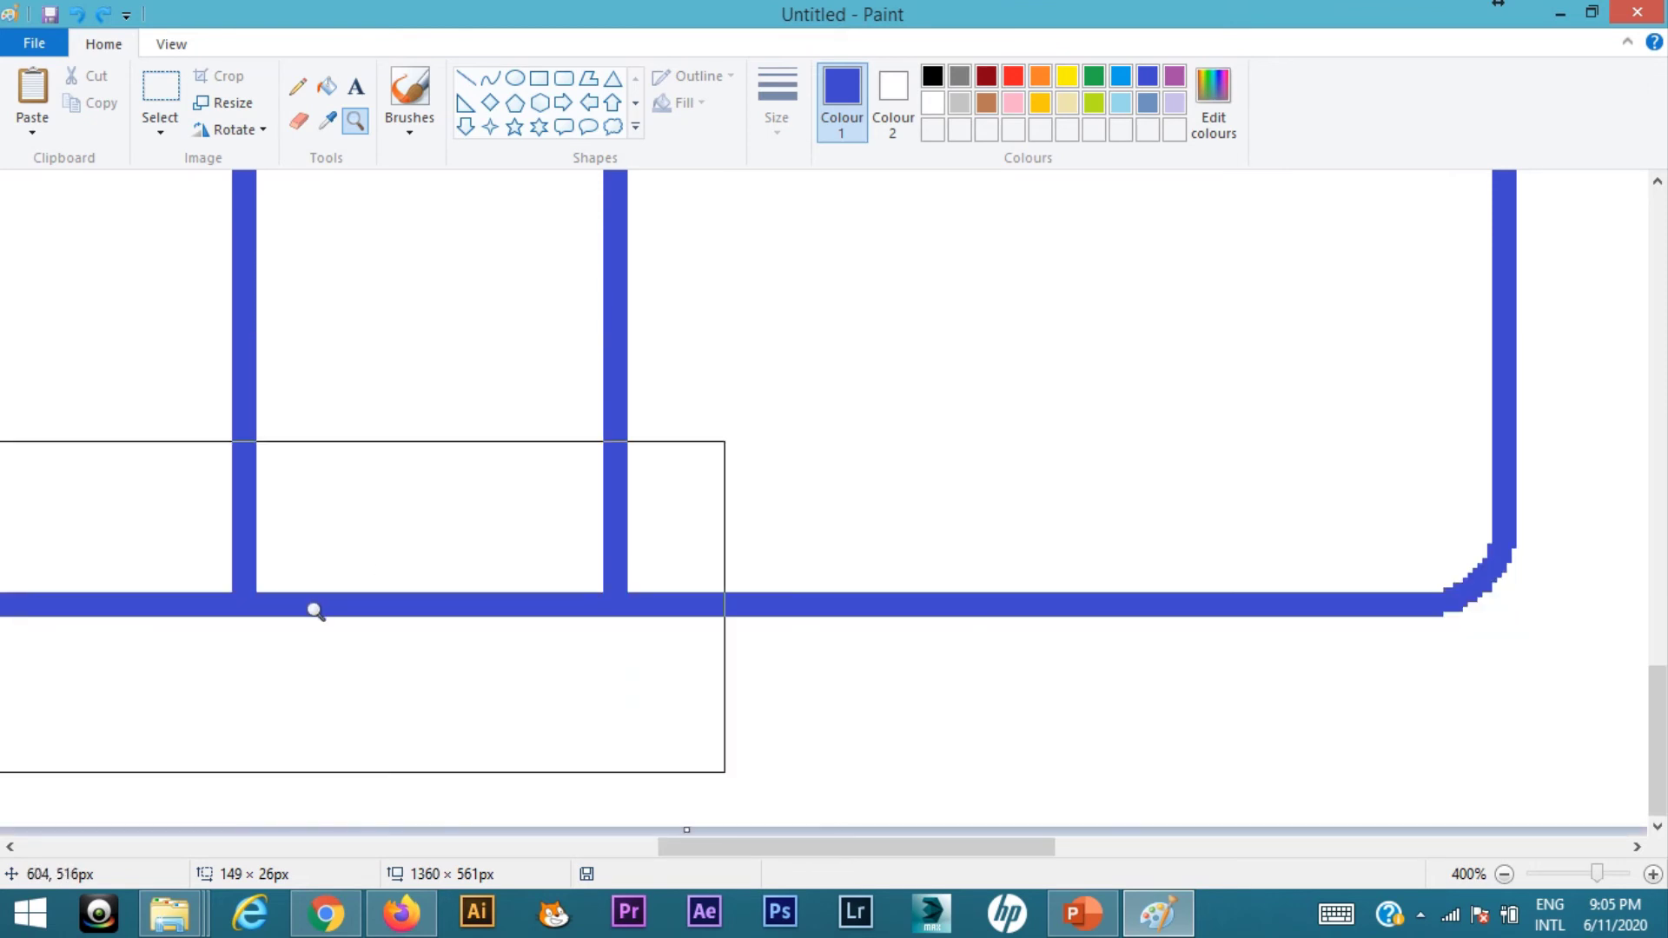
scroll(477, 536, "up", 3)
scroll(476, 535, "down", 2)
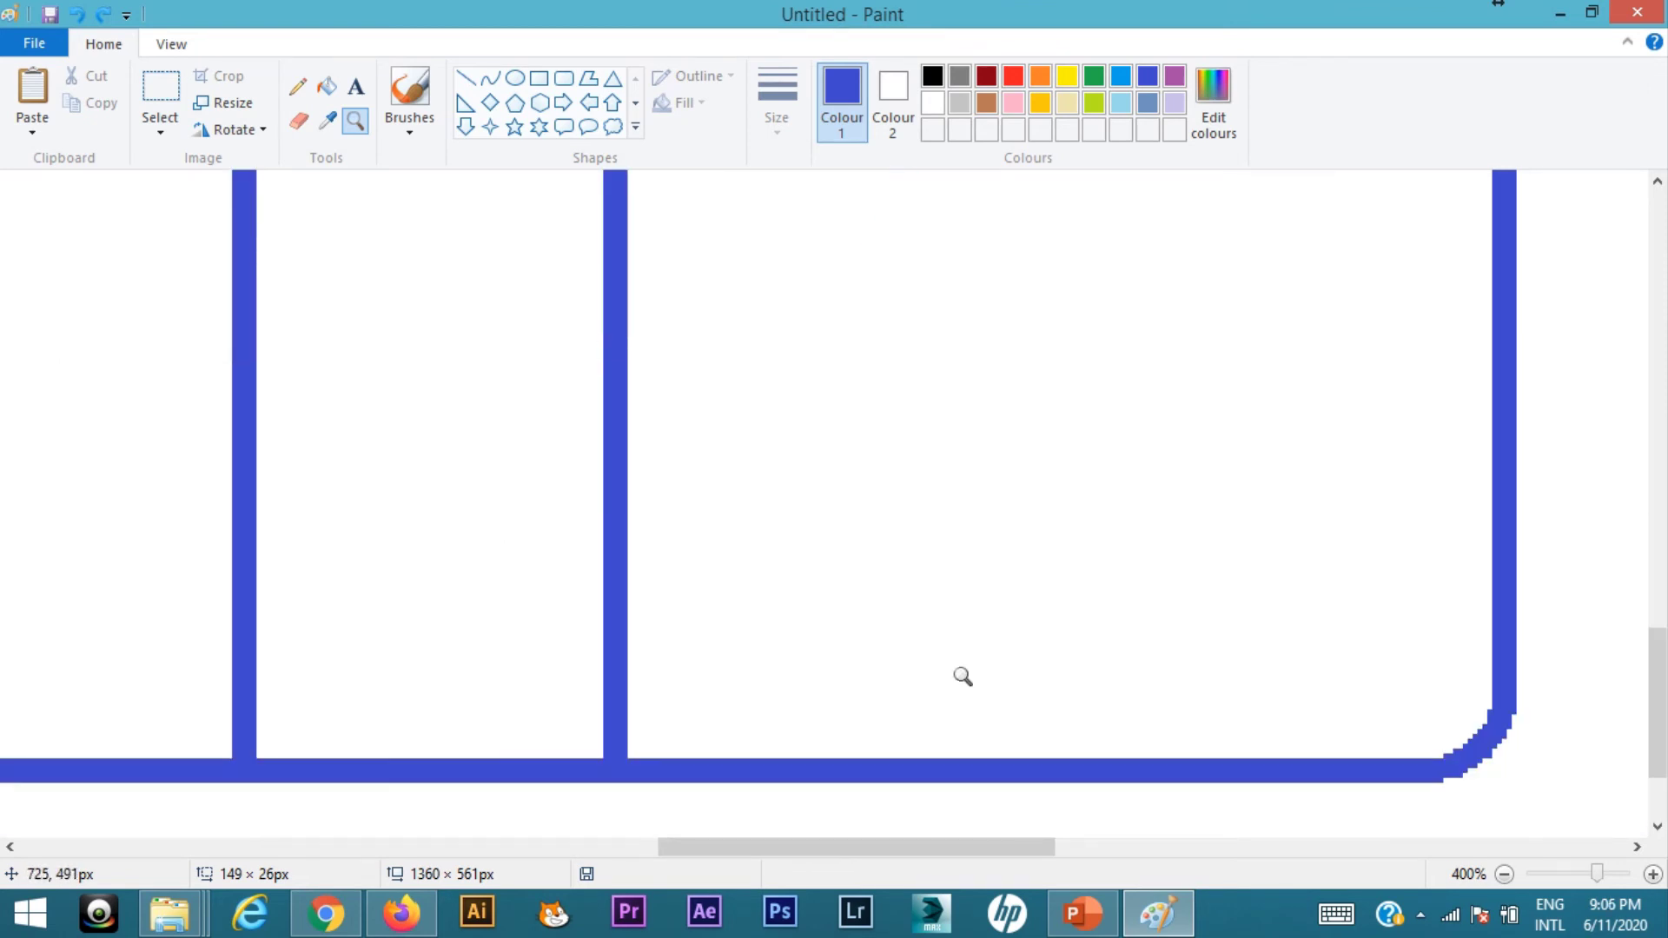
left_click(1503, 876)
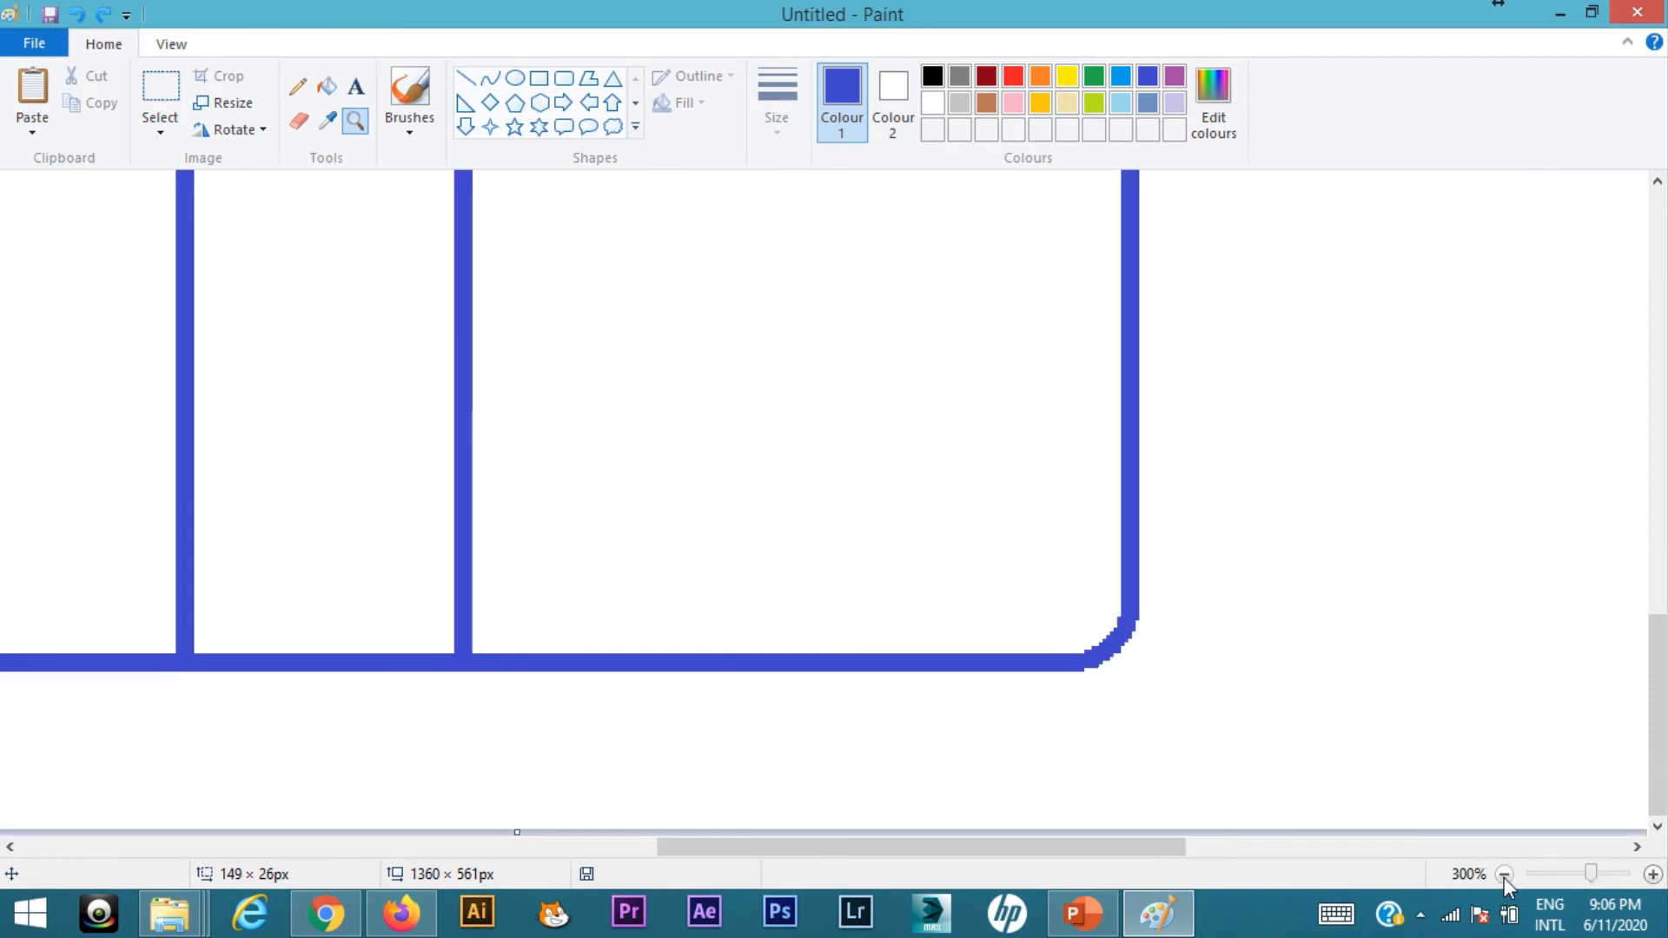
left_click(1504, 875)
left_click(1503, 873)
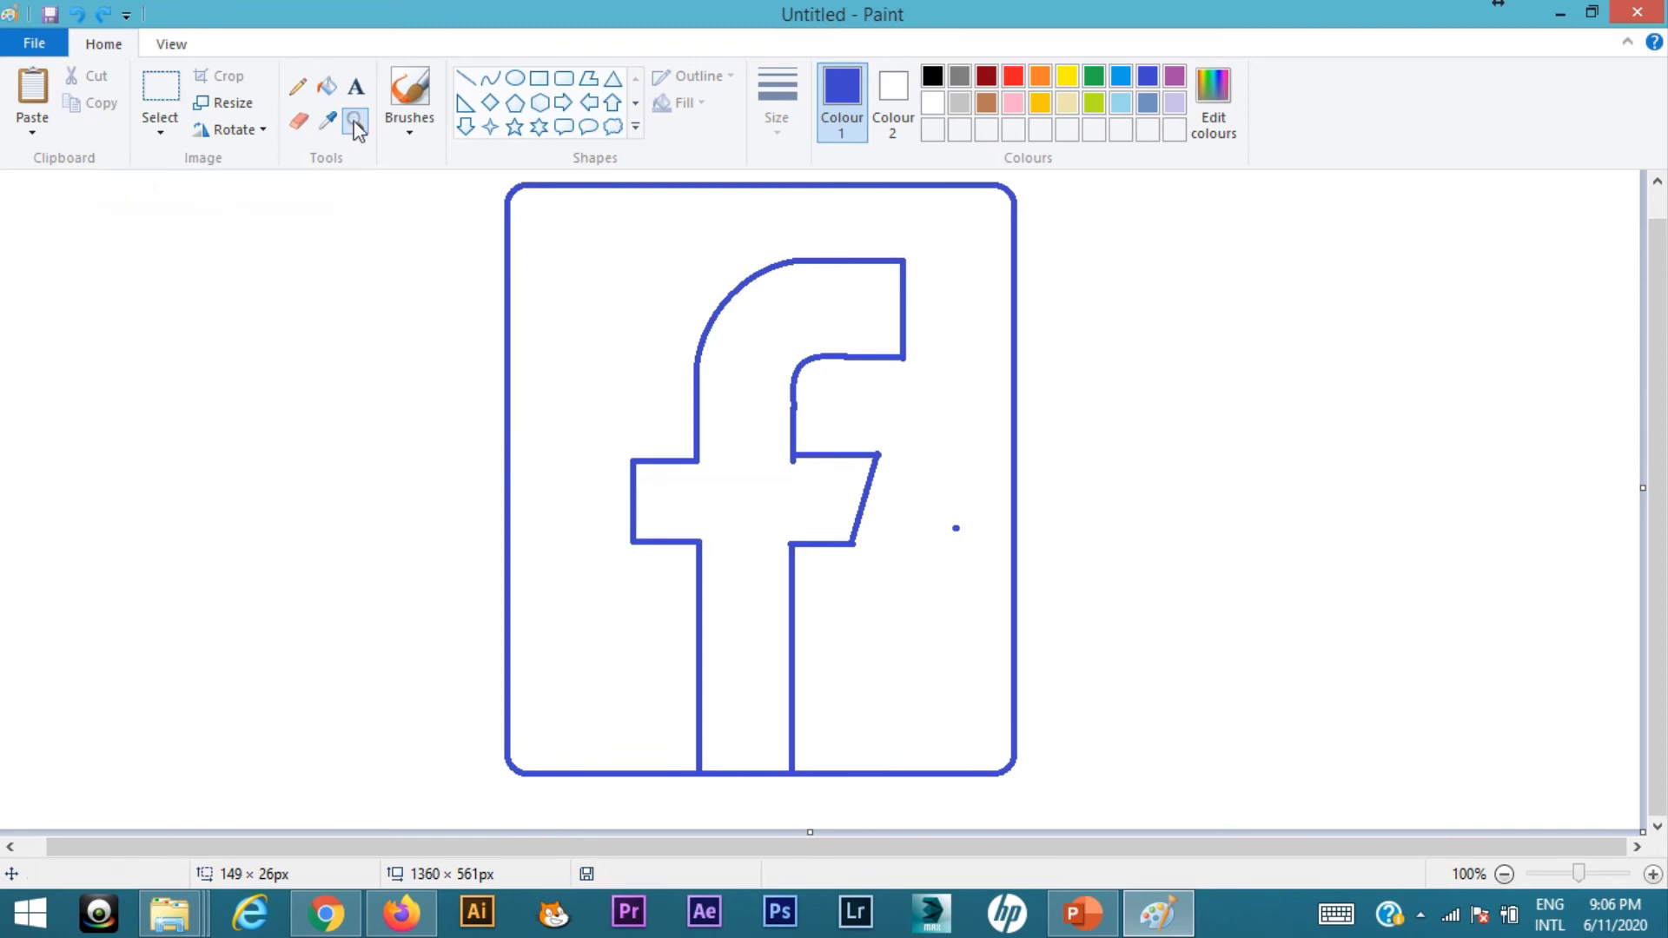
Step: Draw two vertical white lines about 29 px long across the frame's bottom edge, just inside each side of the f's stem
left_click(755, 775)
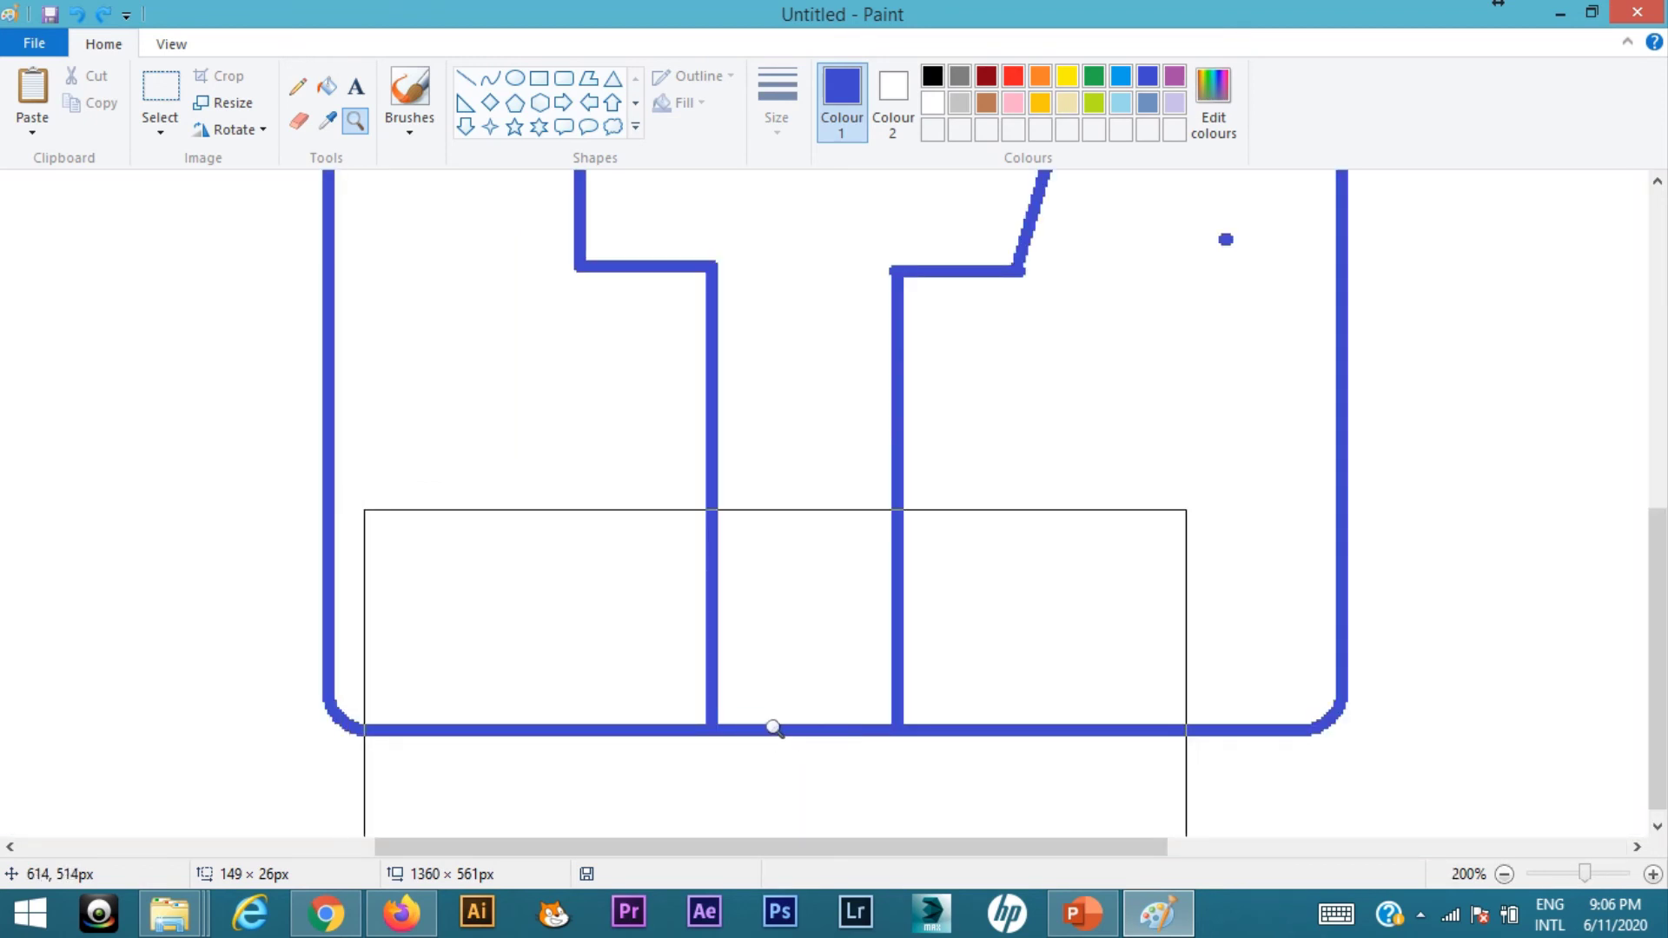
left_click(466, 79)
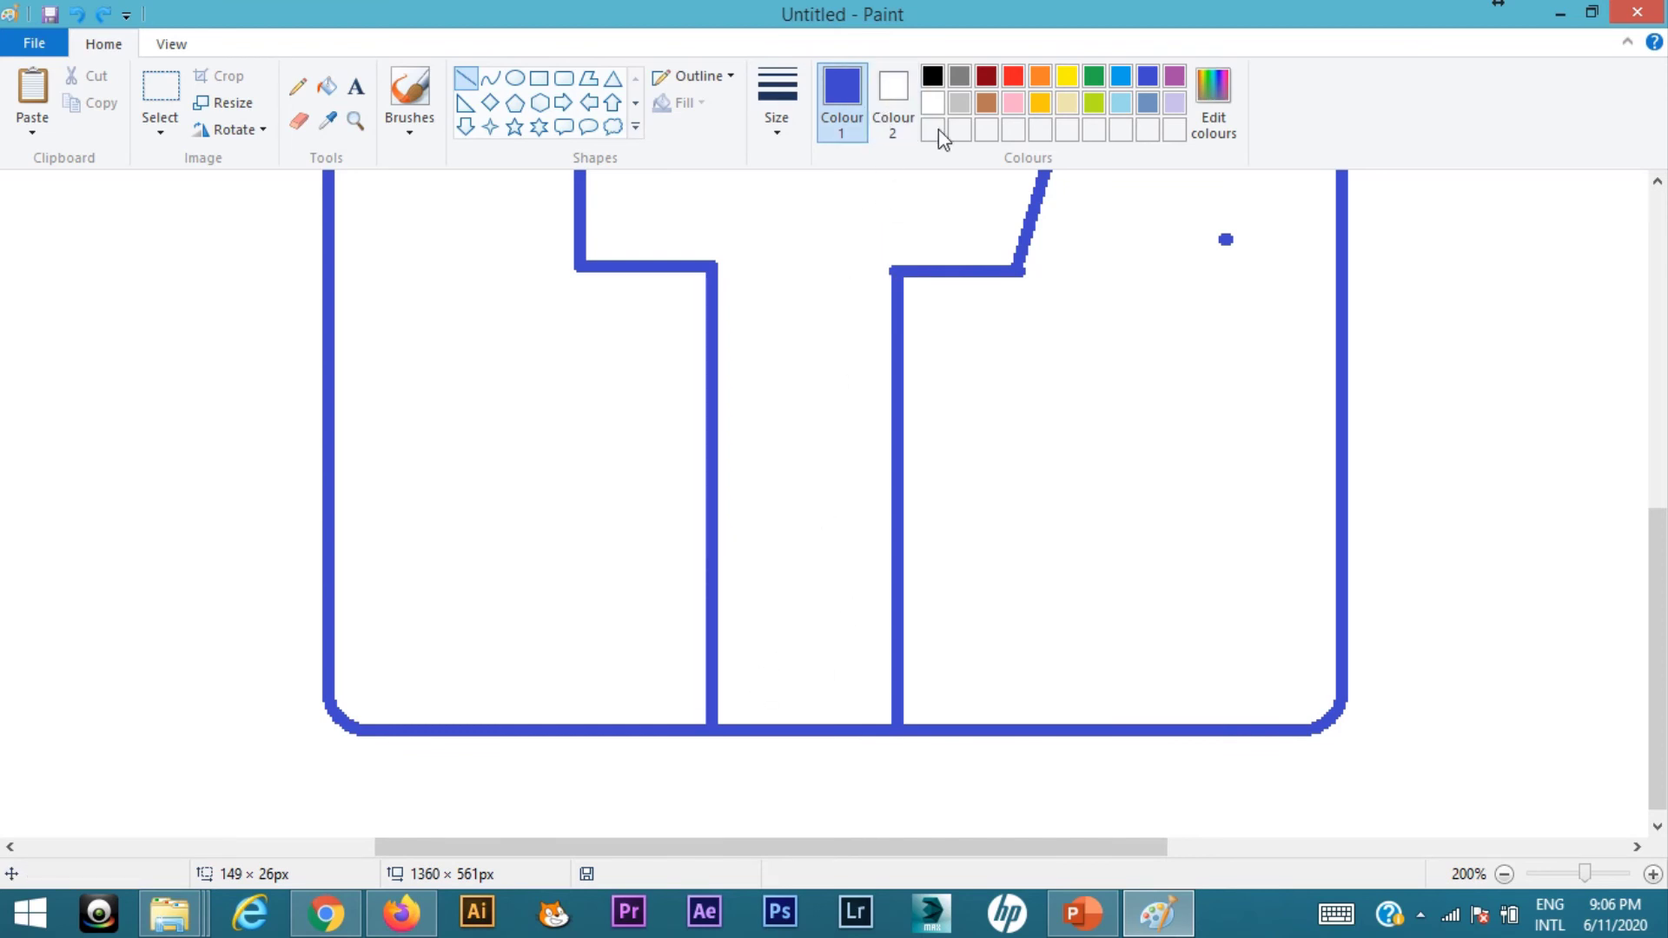
left_click(932, 103)
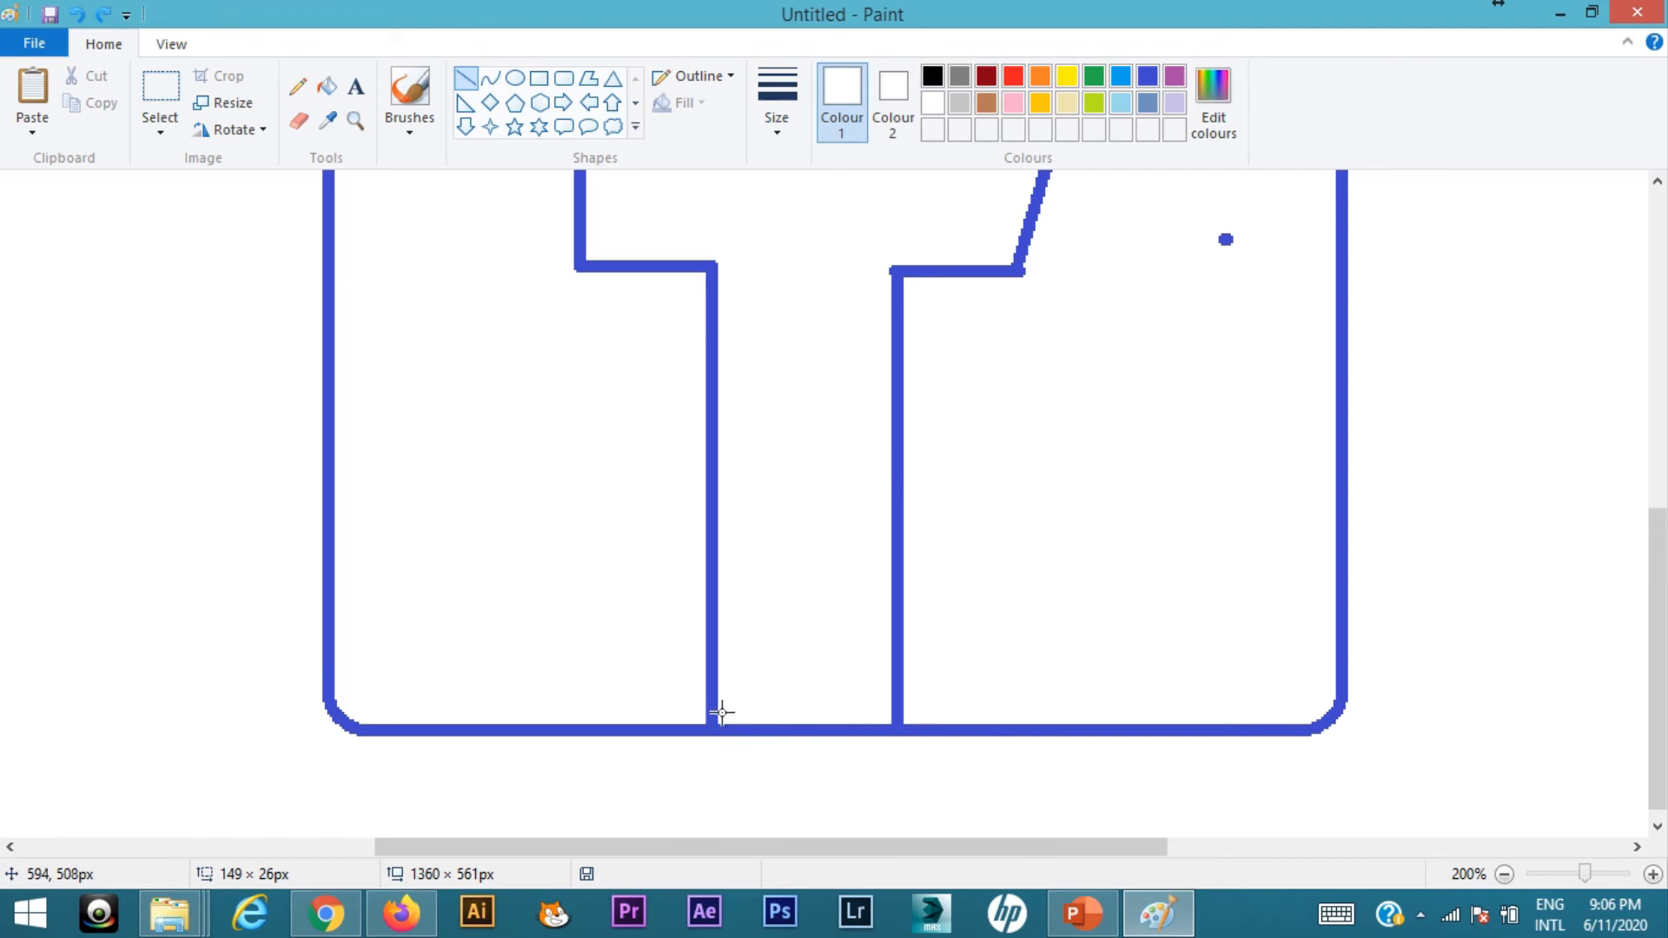
left_click_drag(722, 713, 724, 780)
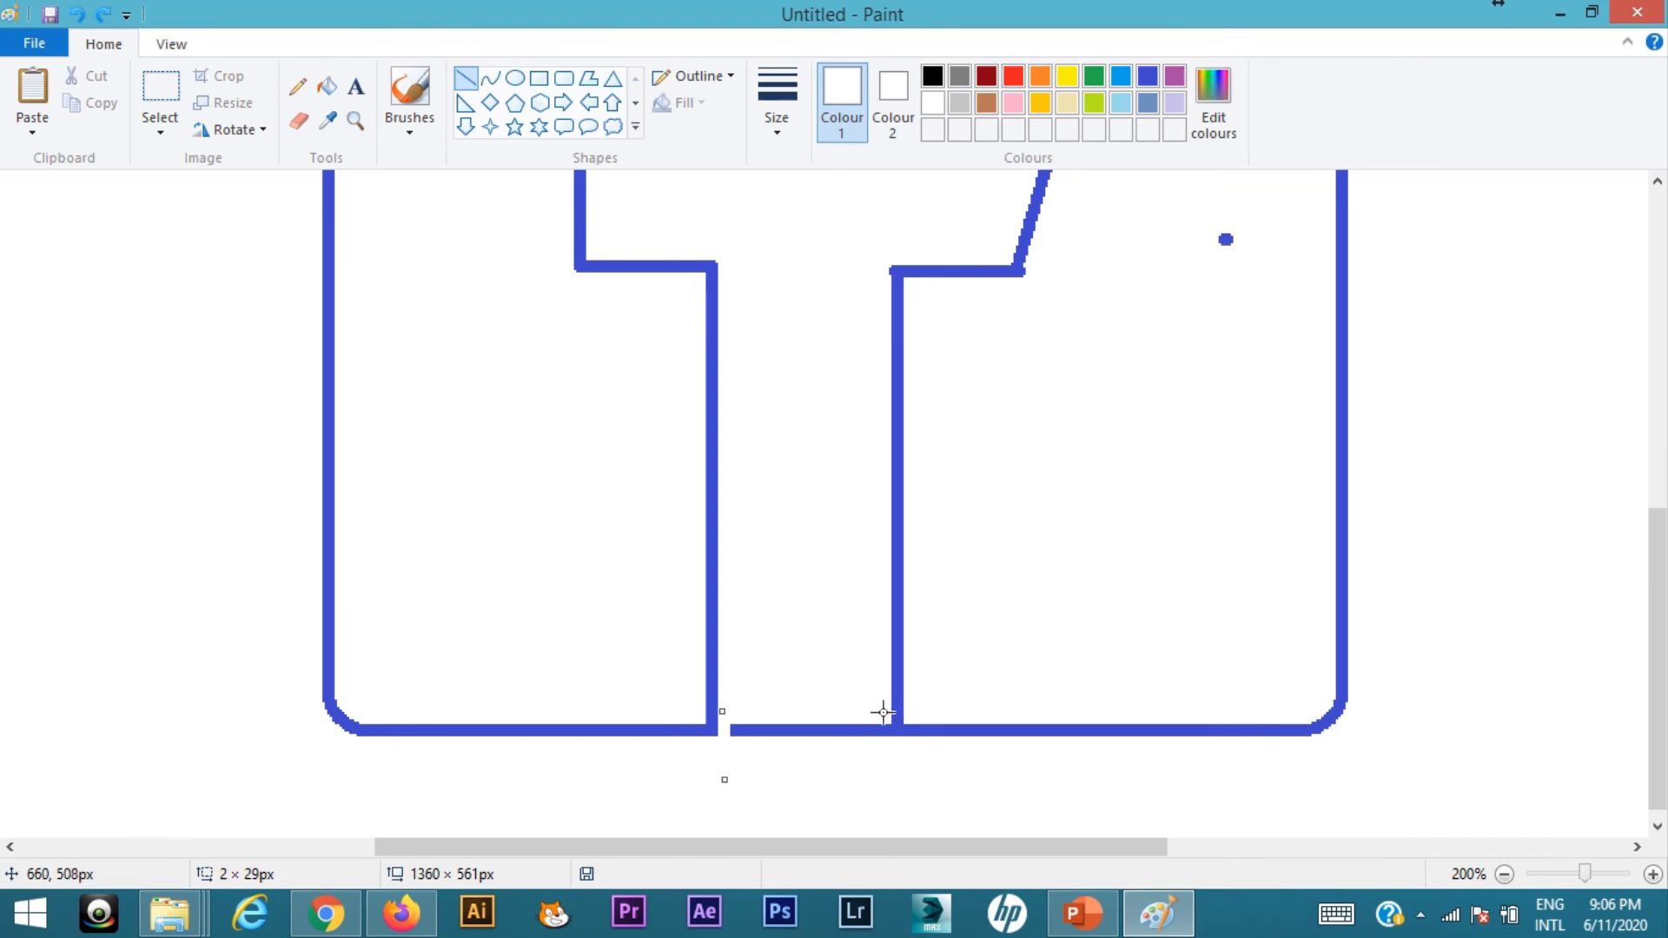
left_click_drag(884, 712, 885, 779)
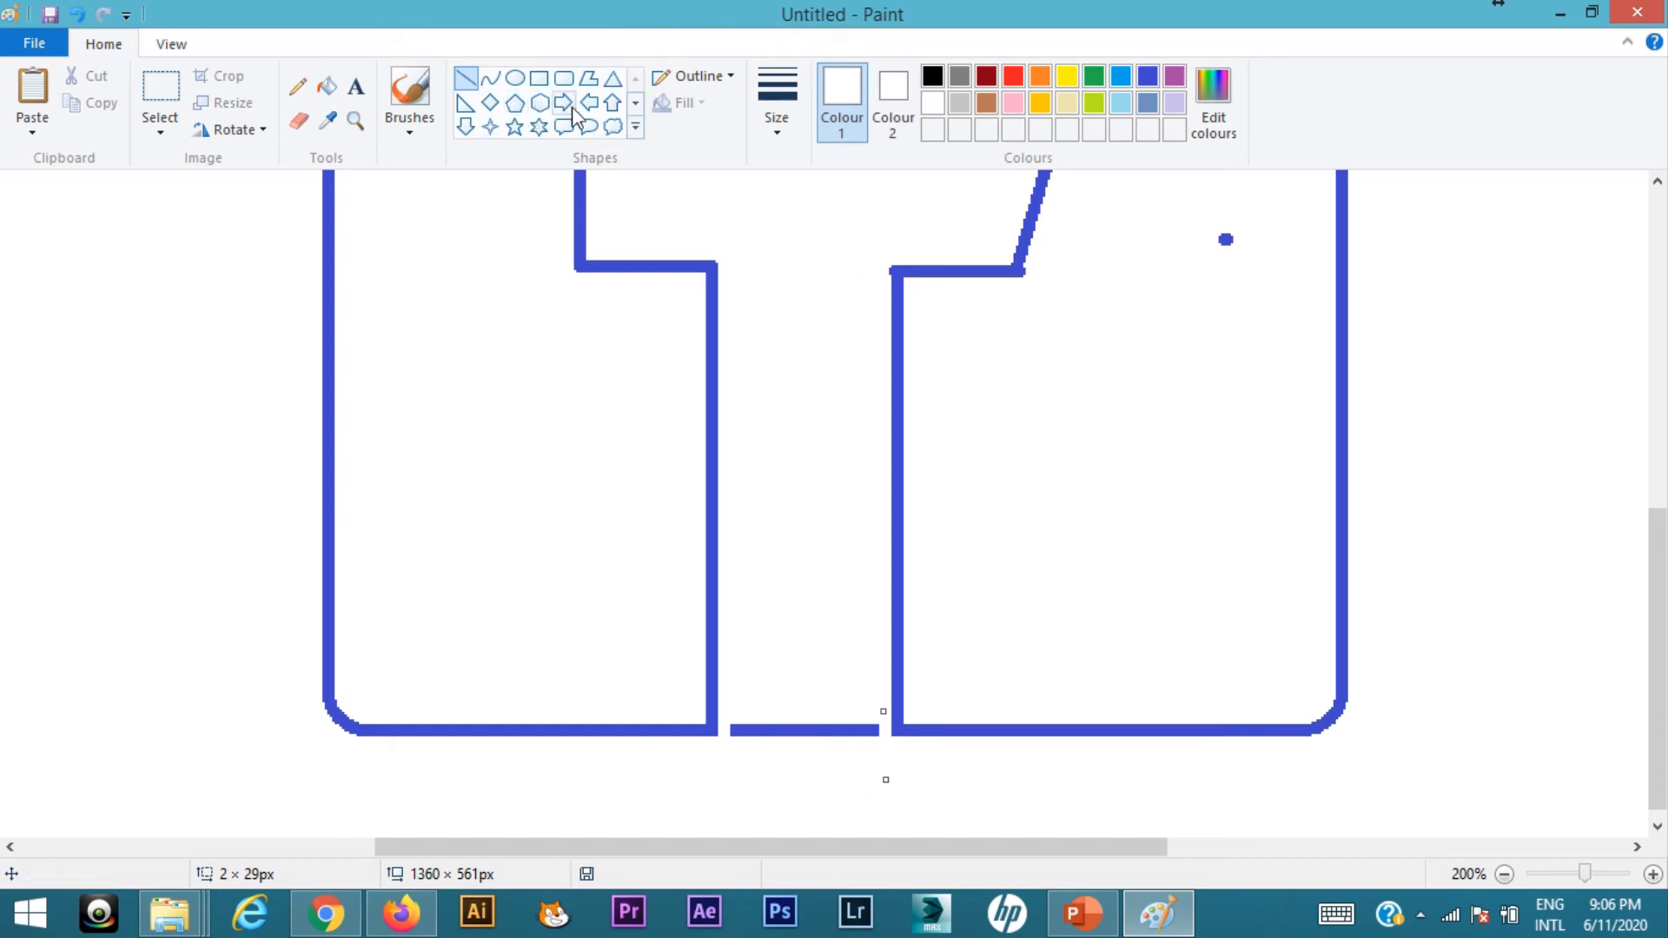
Step: Fill the separated piece of the frame's bottom edge between the stem's sides with white
left_click(328, 88)
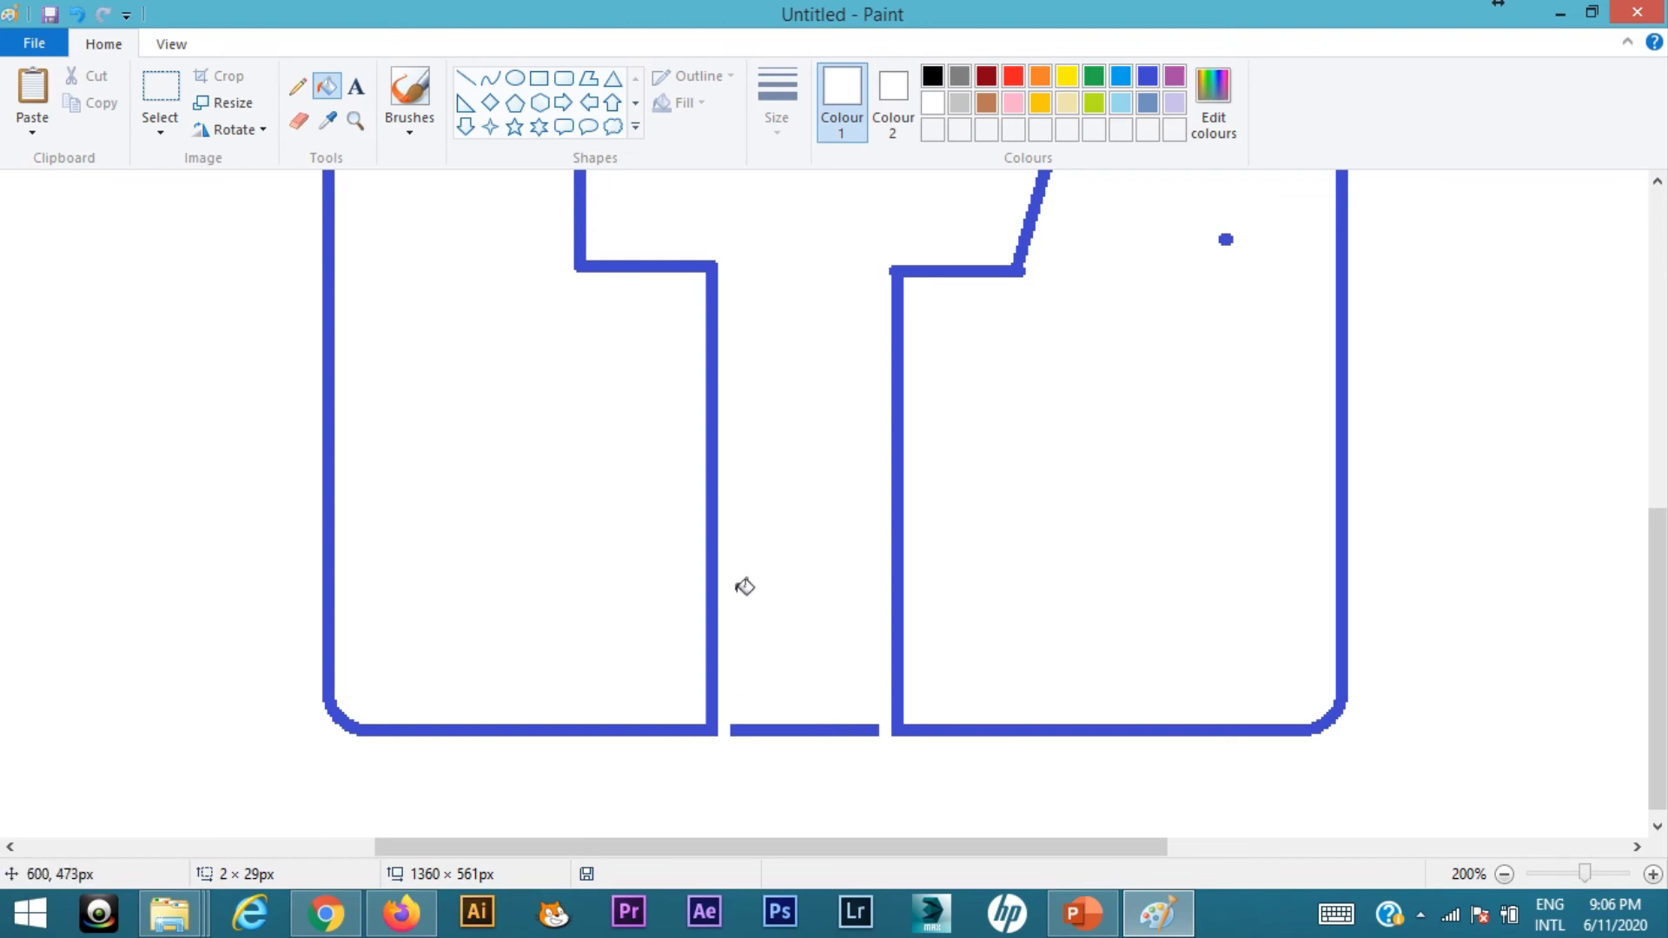
left_click(466, 78)
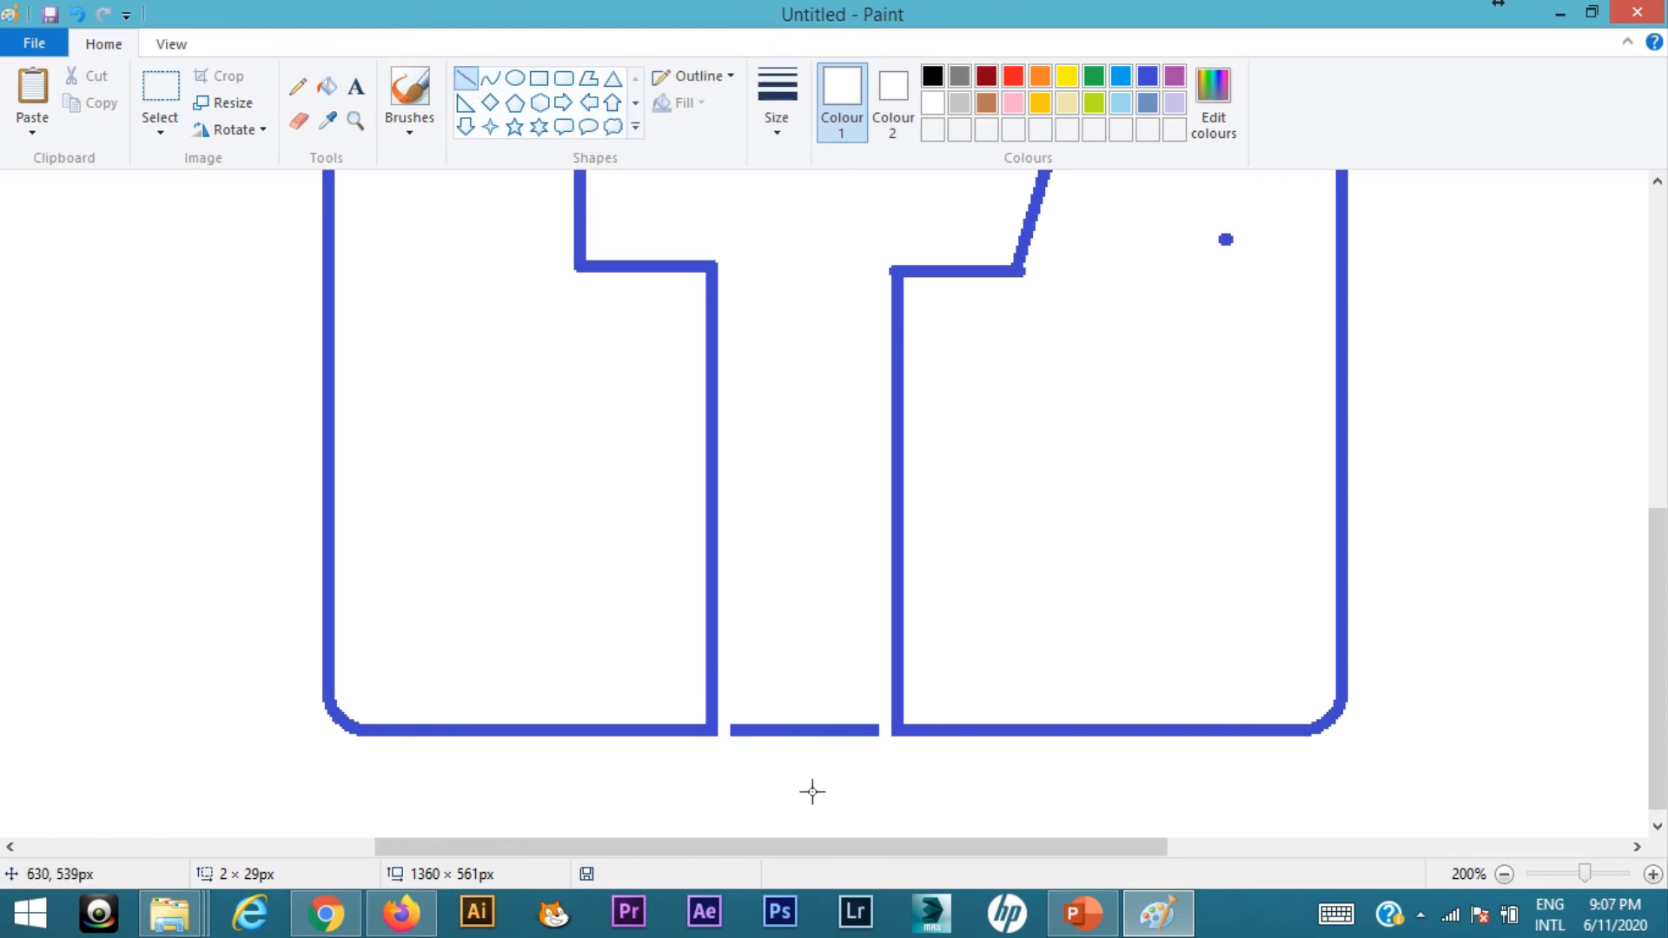
left_click(882, 733)
left_click(326, 85)
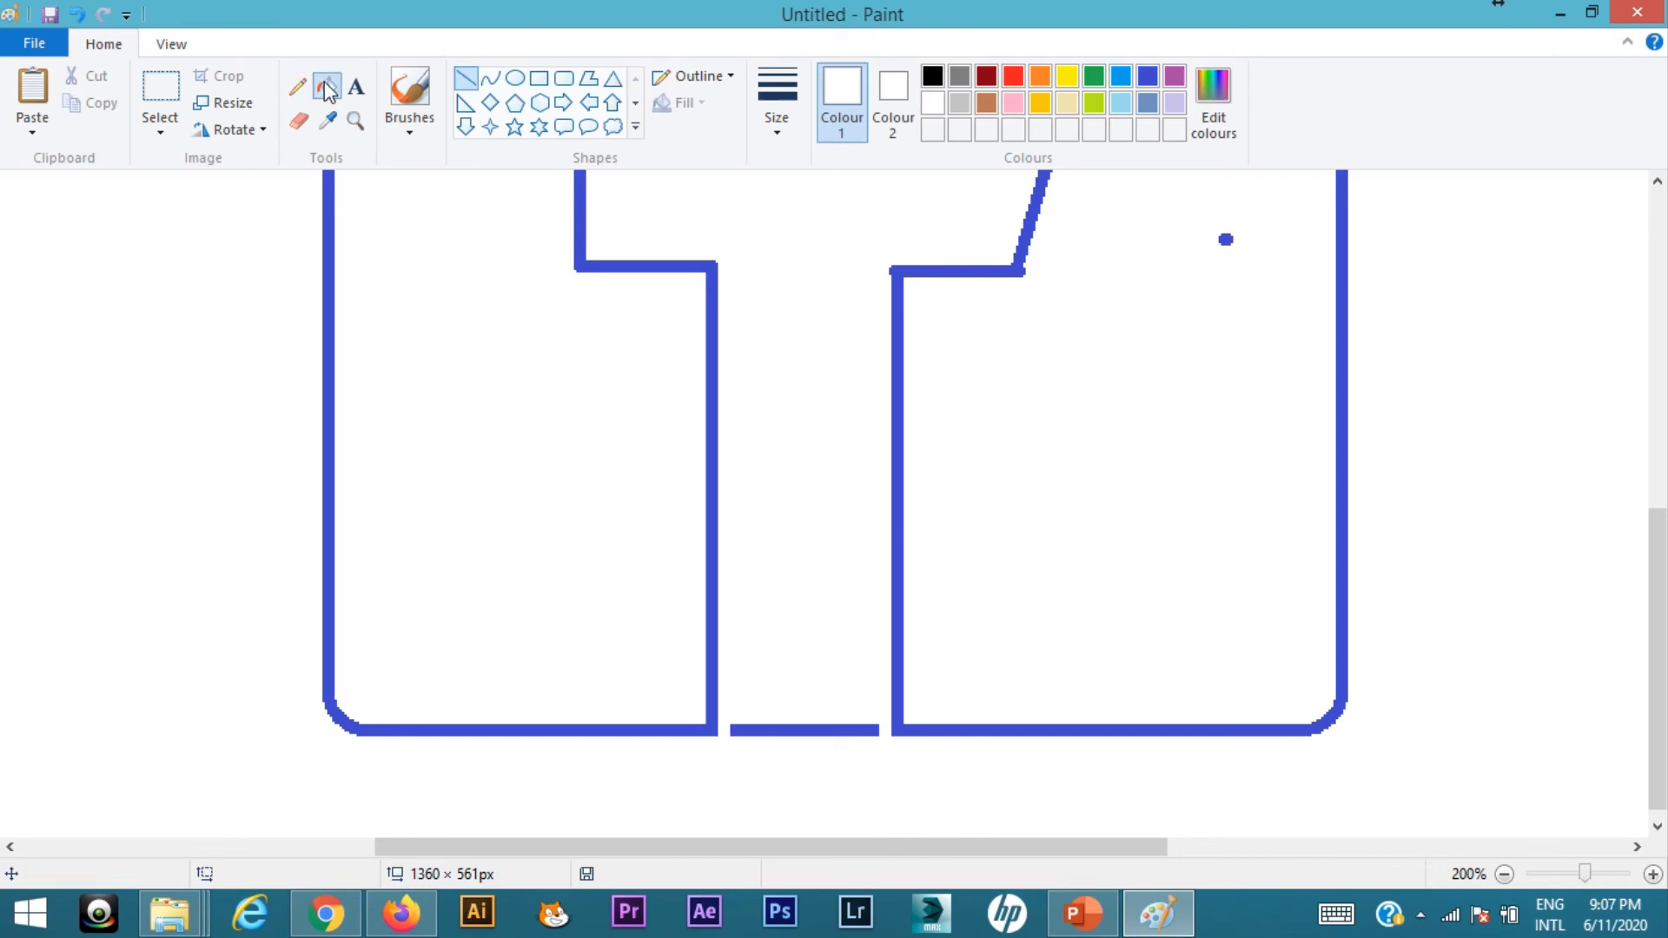
left_click(789, 727)
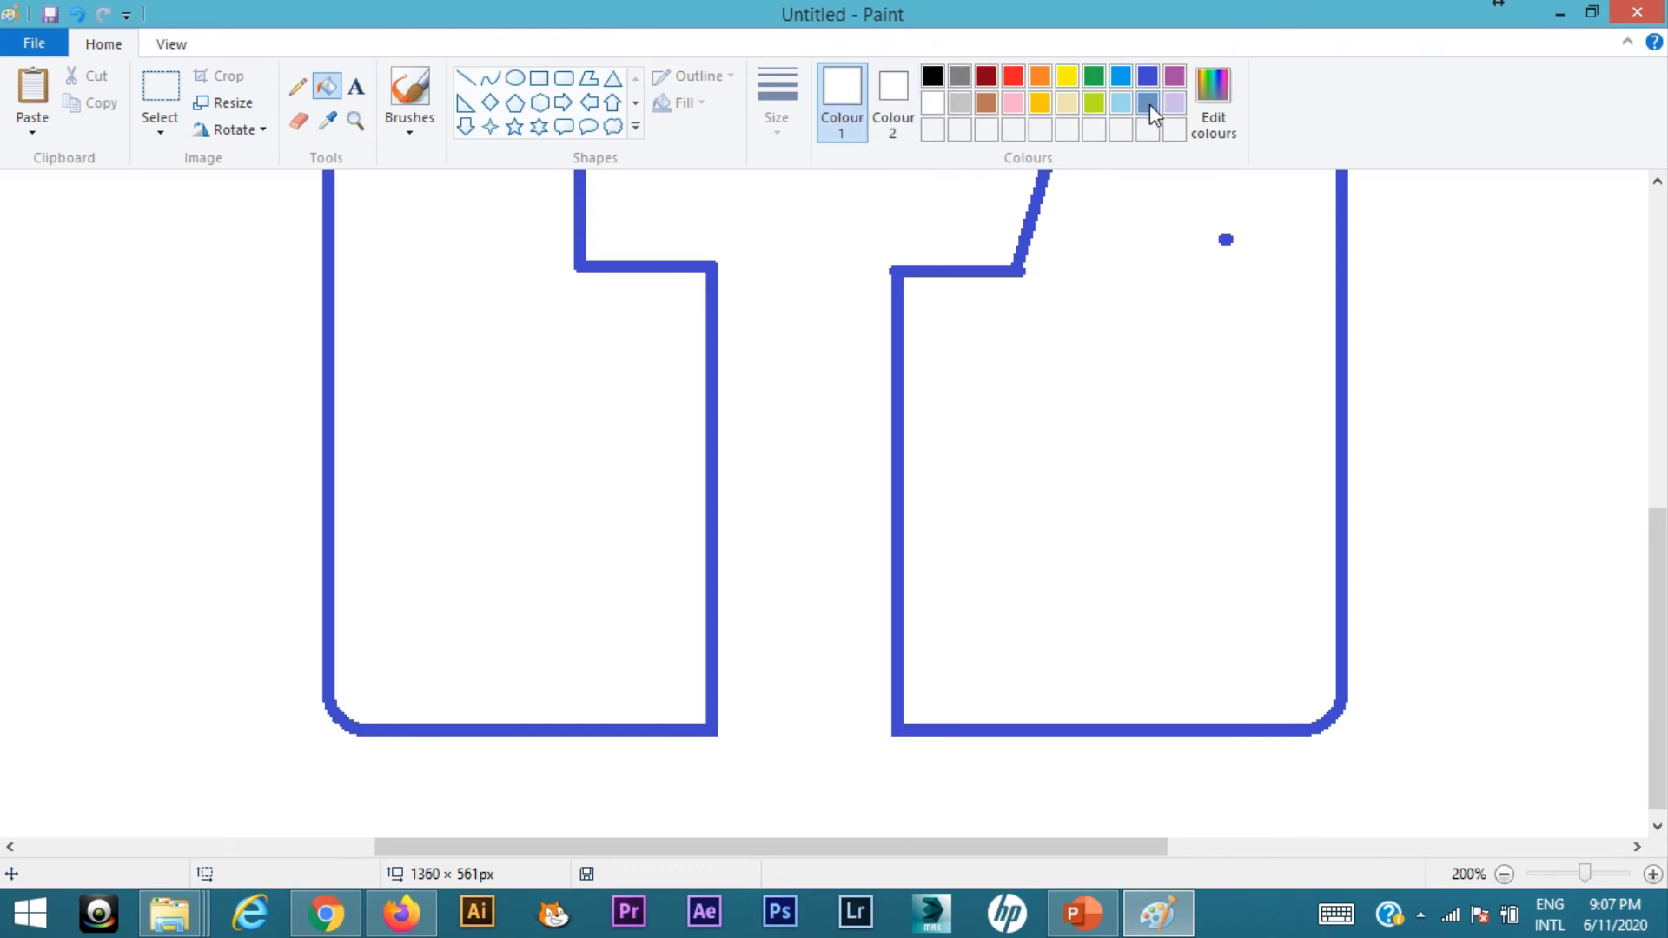
Step: Fill the area of the rounded rectangle around the letter f with indigo
left_click(1147, 78)
left_click(1112, 457)
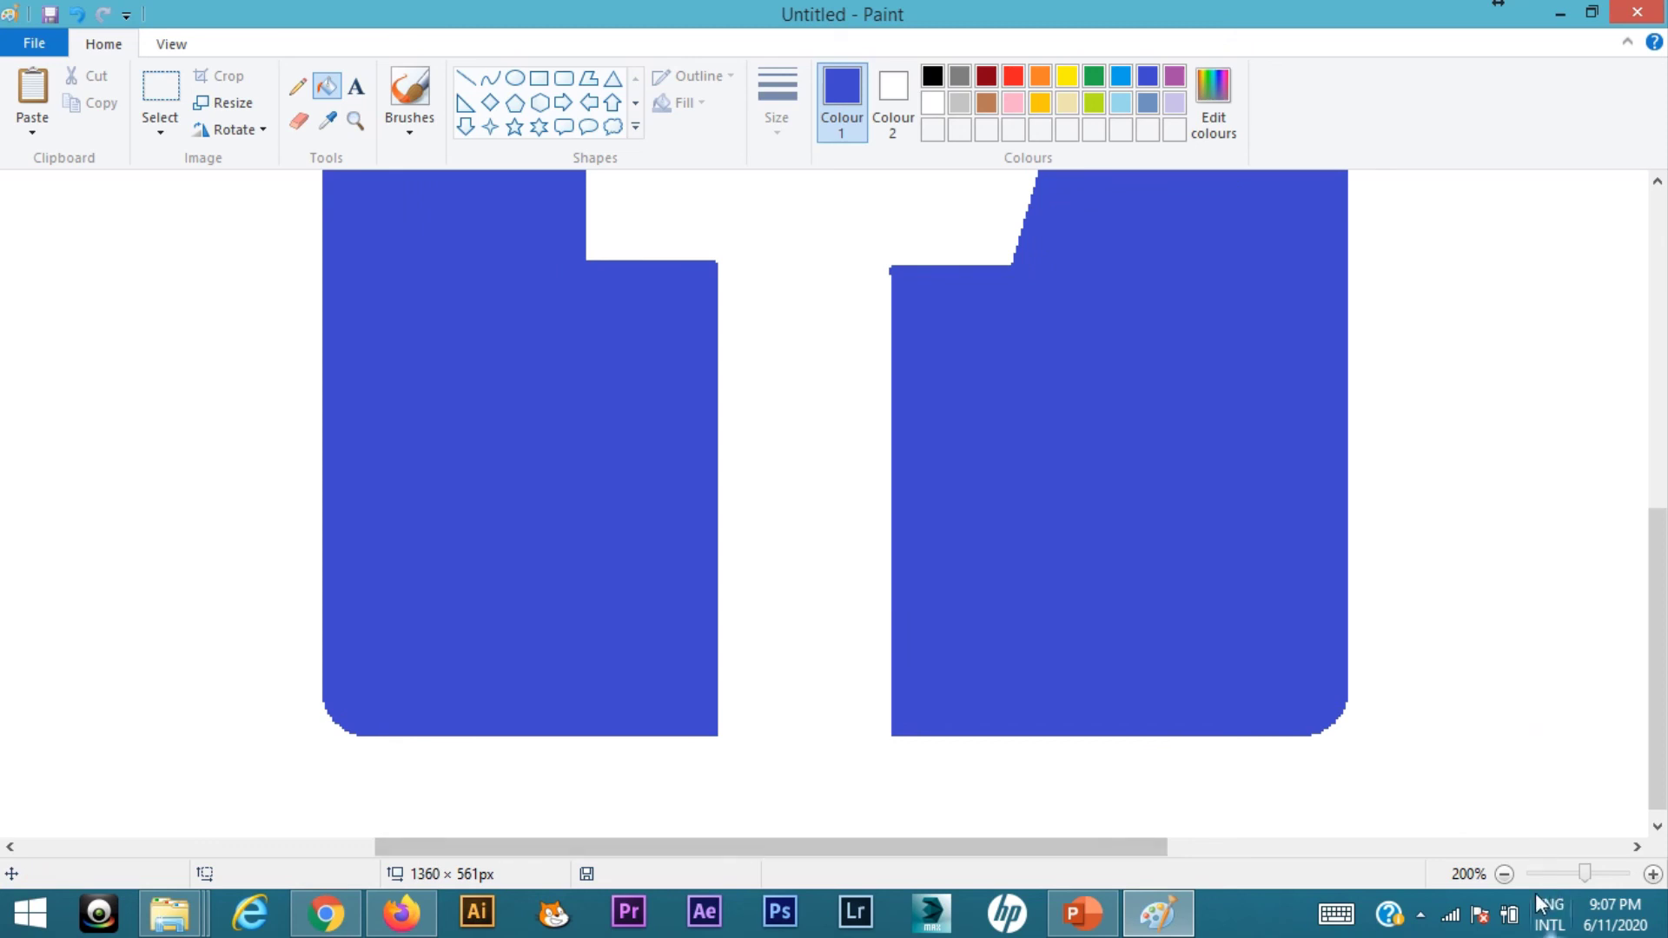
left_click(1506, 874)
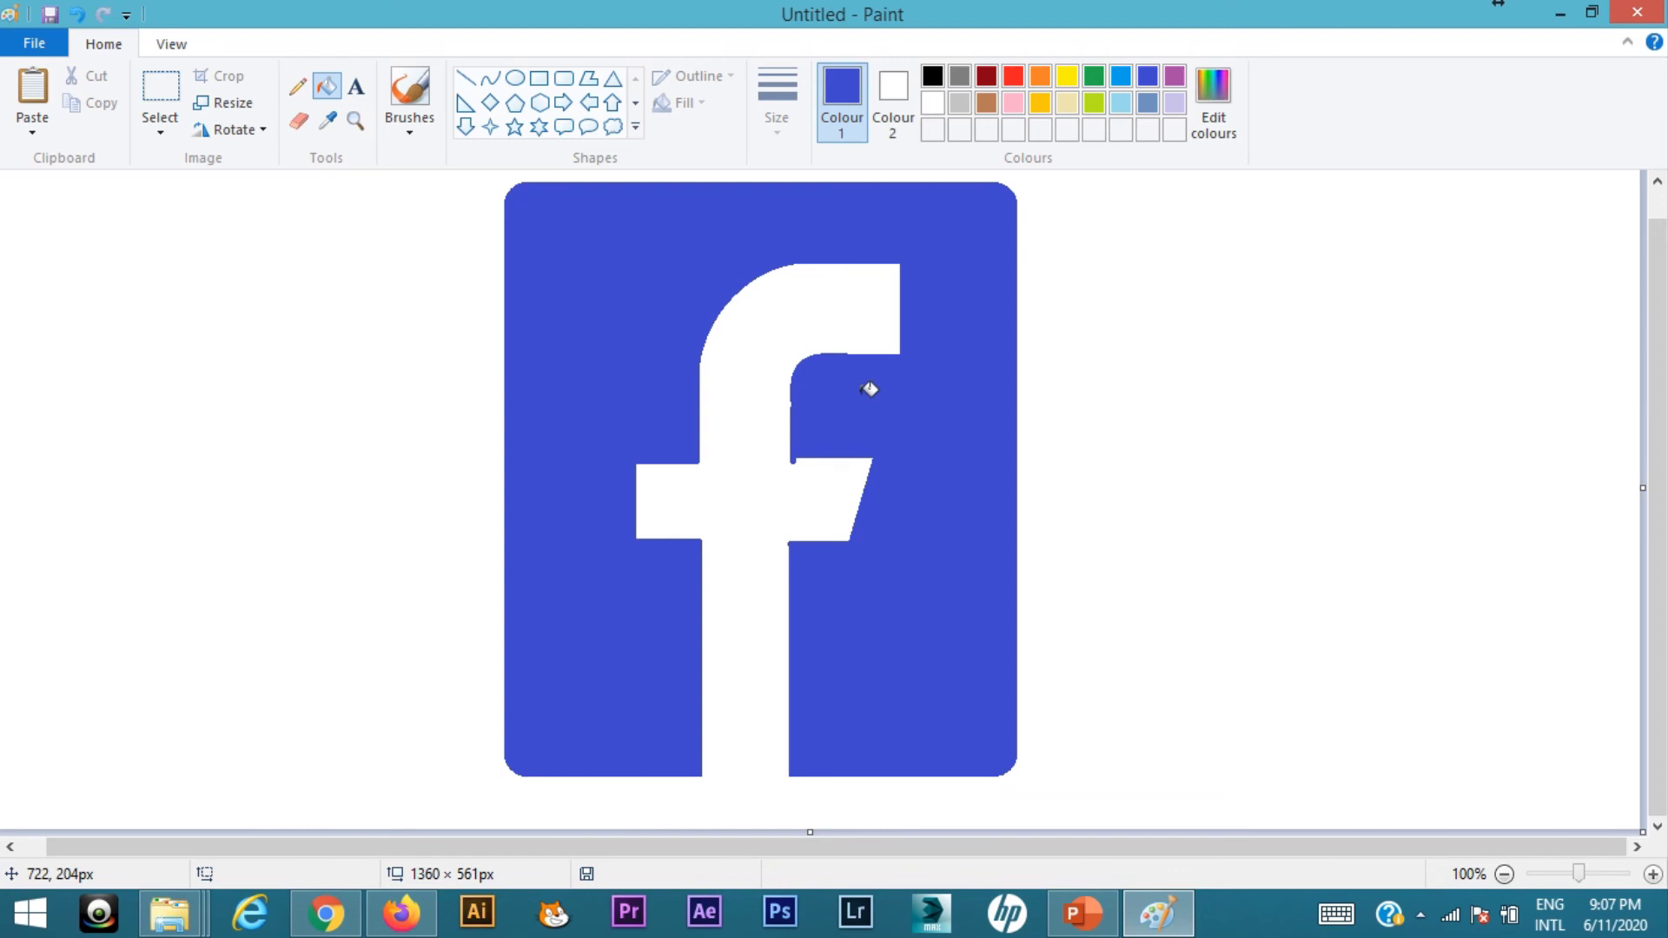
Step: Draw a vertical line about 239 px long and a diagonal line about 122 × 144 px to the right of the logo
left_click(466, 80)
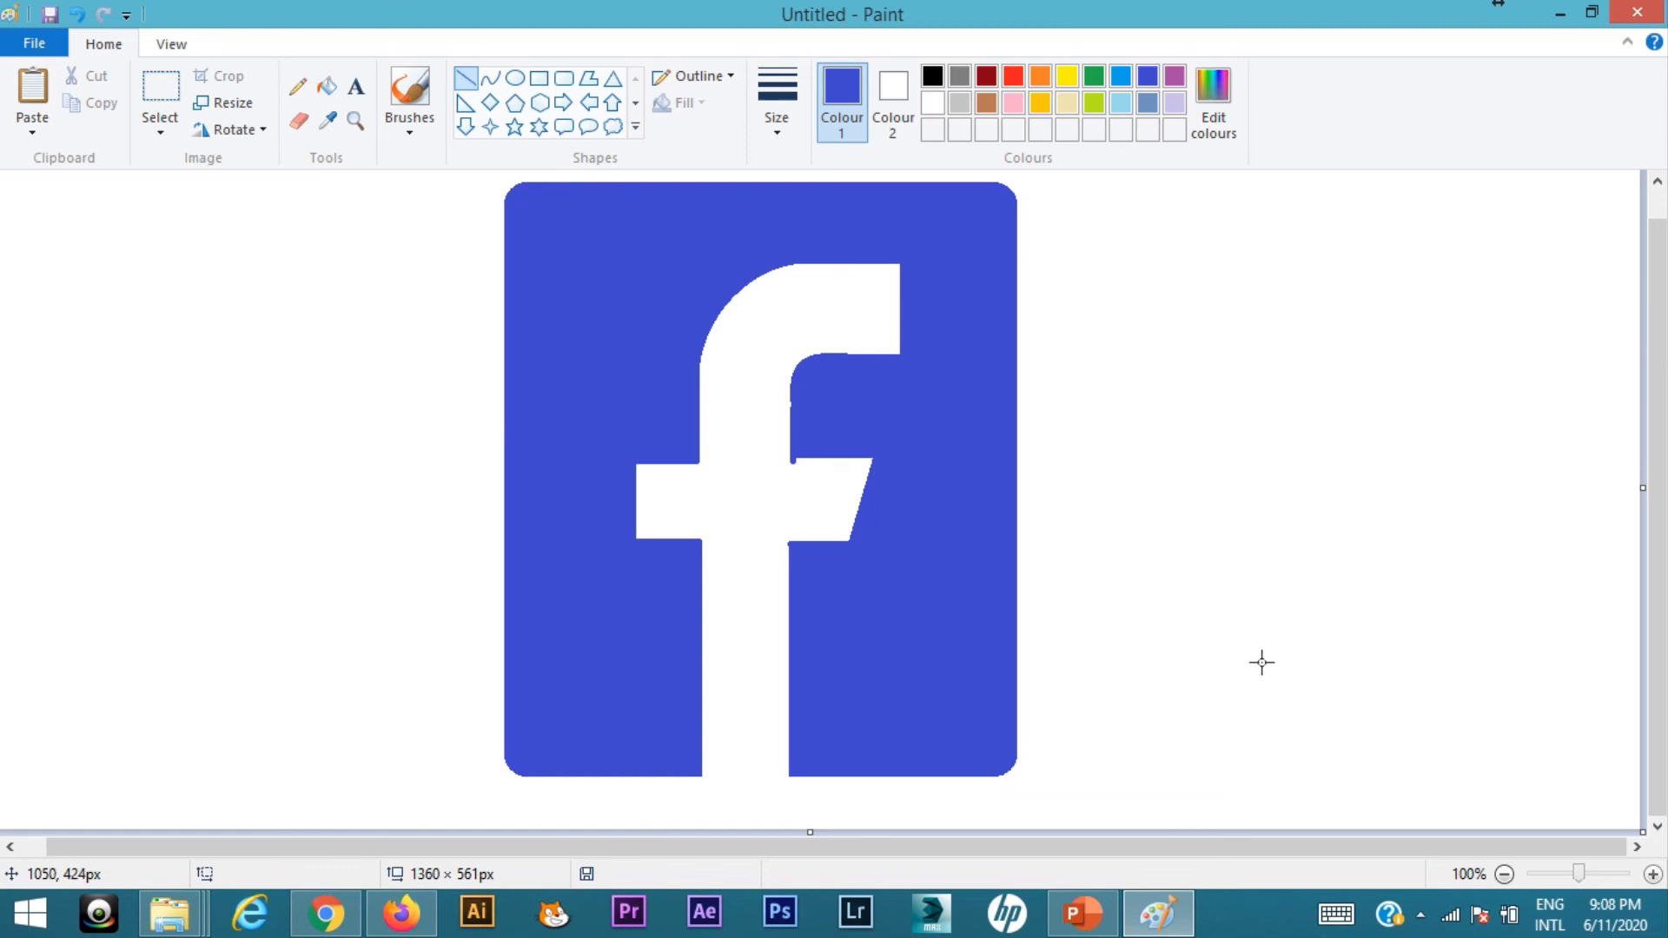
left_click_drag(1261, 663, 1266, 372)
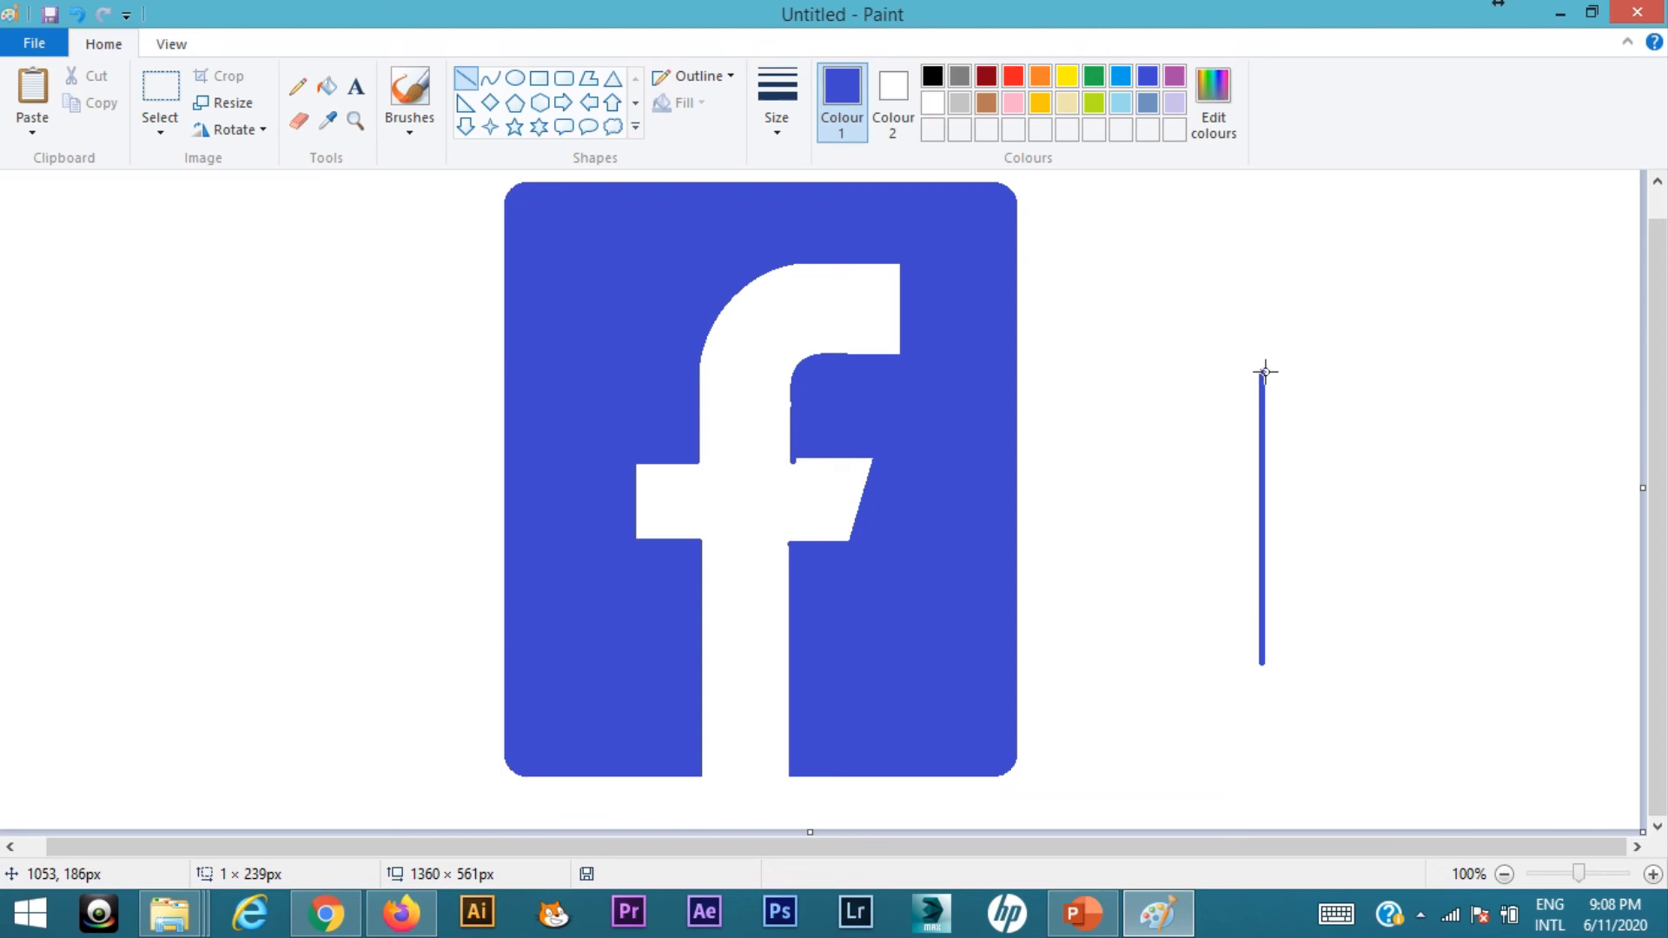
left_click_drag(1265, 372, 1266, 371)
left_click_drag(1347, 651, 1495, 477)
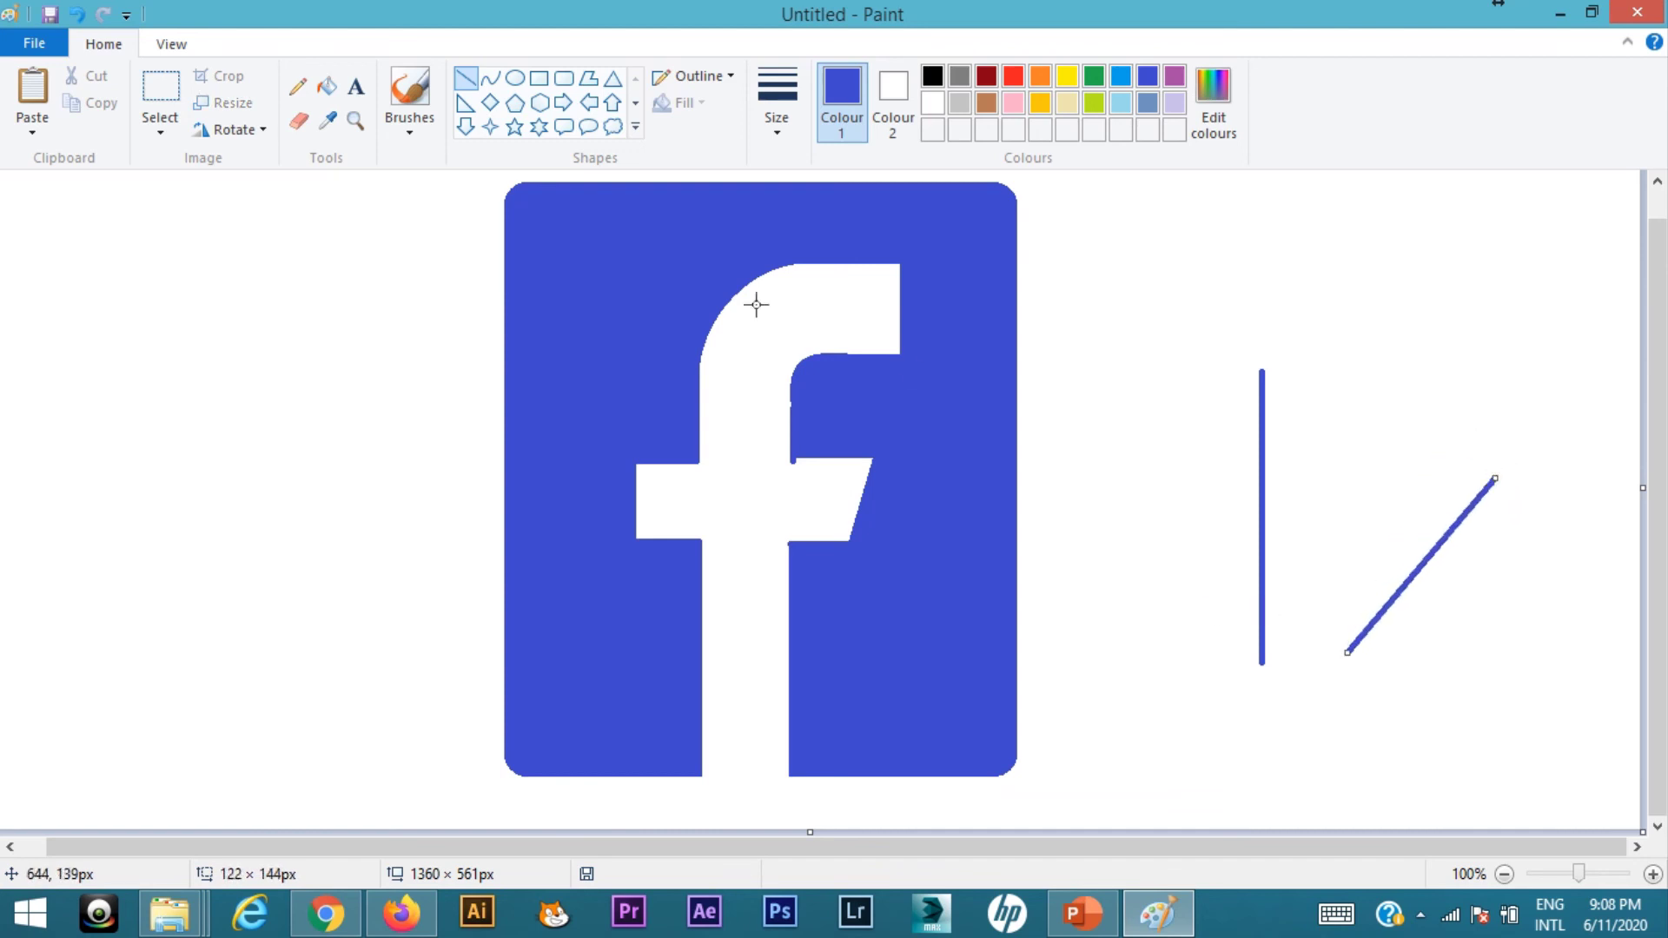
Step: Draw a curve about 202 × 172 px to the left of the logo, bowed toward the upper left
left_click(490, 78)
left_click_drag(78, 605, 326, 407)
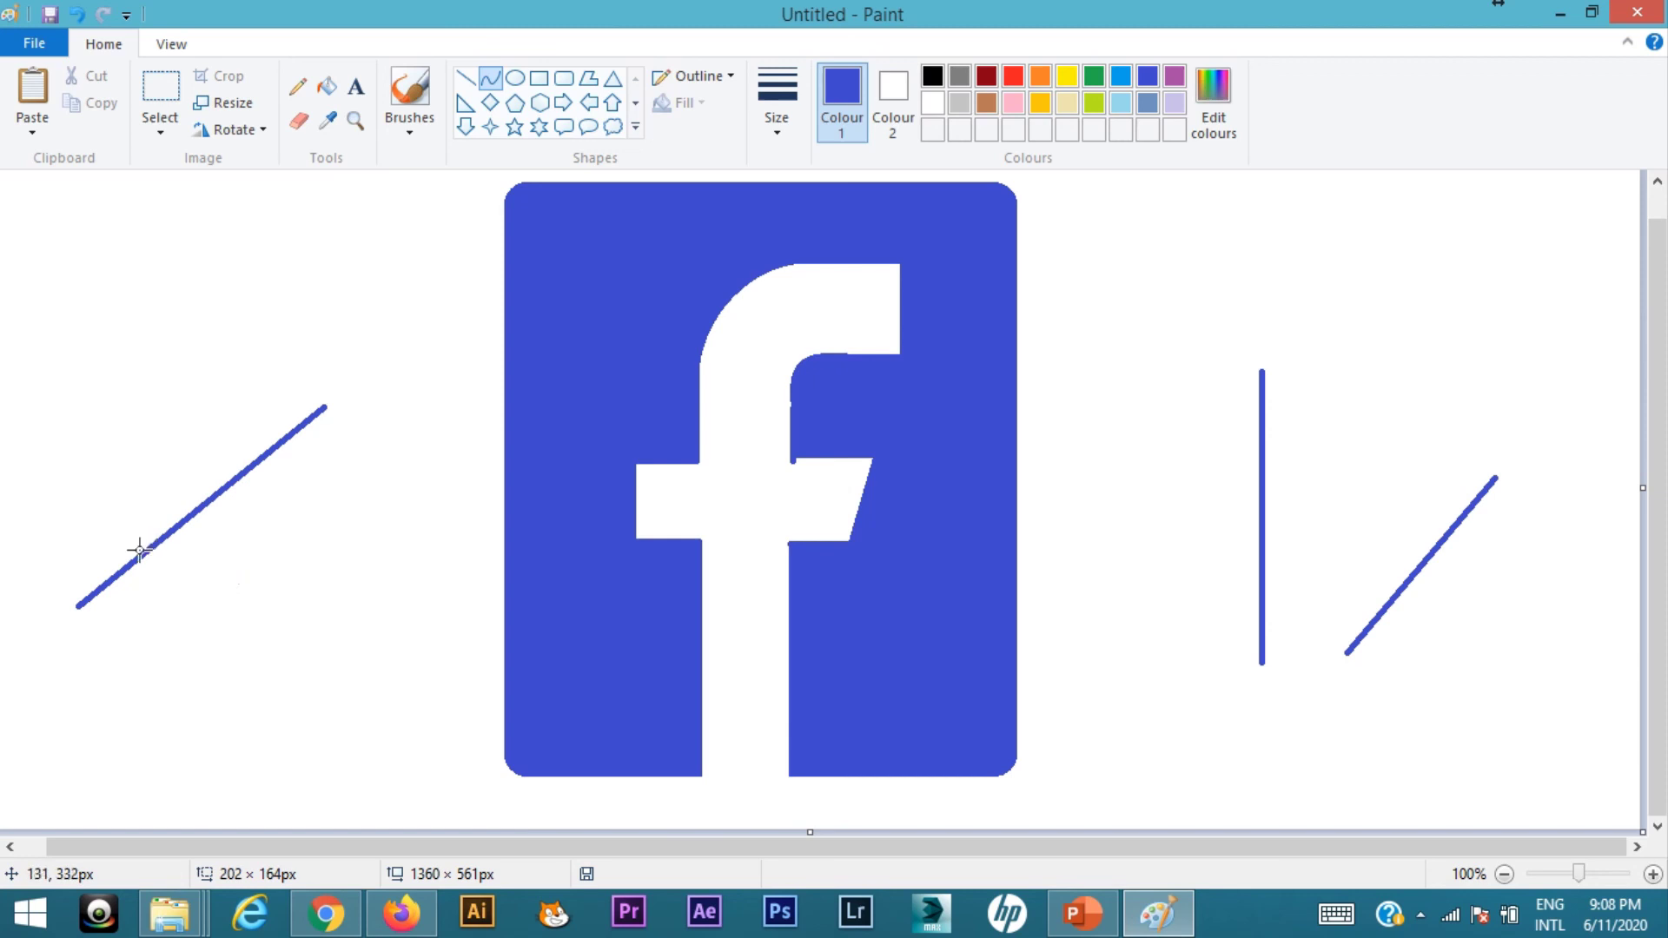
left_click_drag(130, 561, 89, 487)
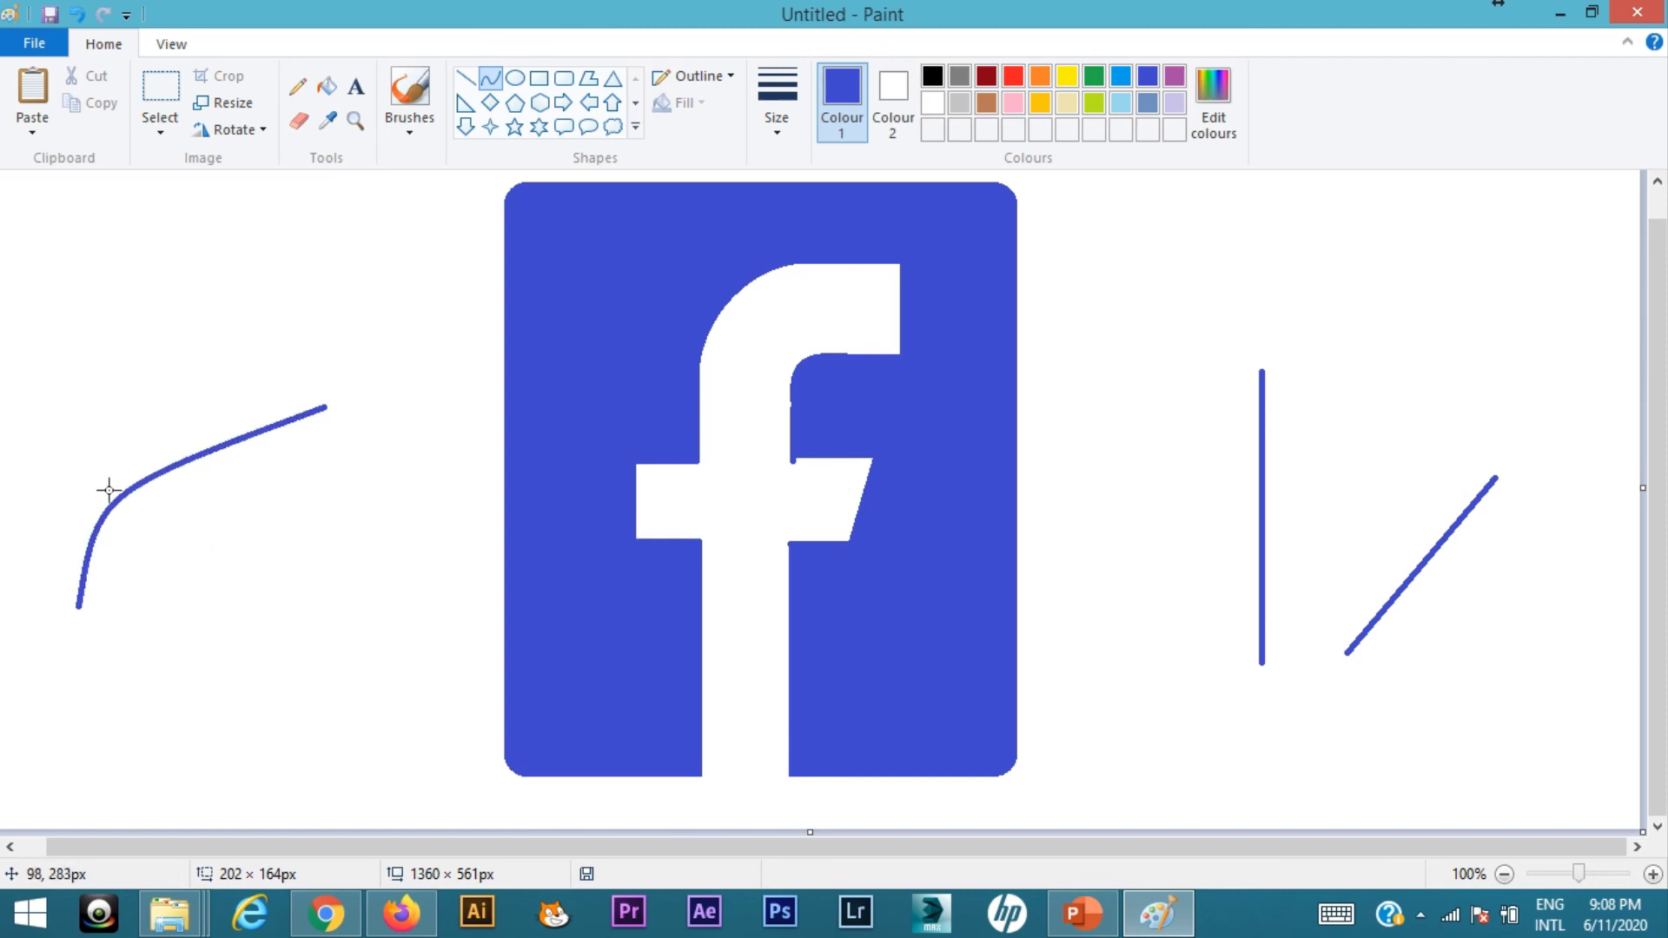
left_click_drag(231, 446, 165, 398)
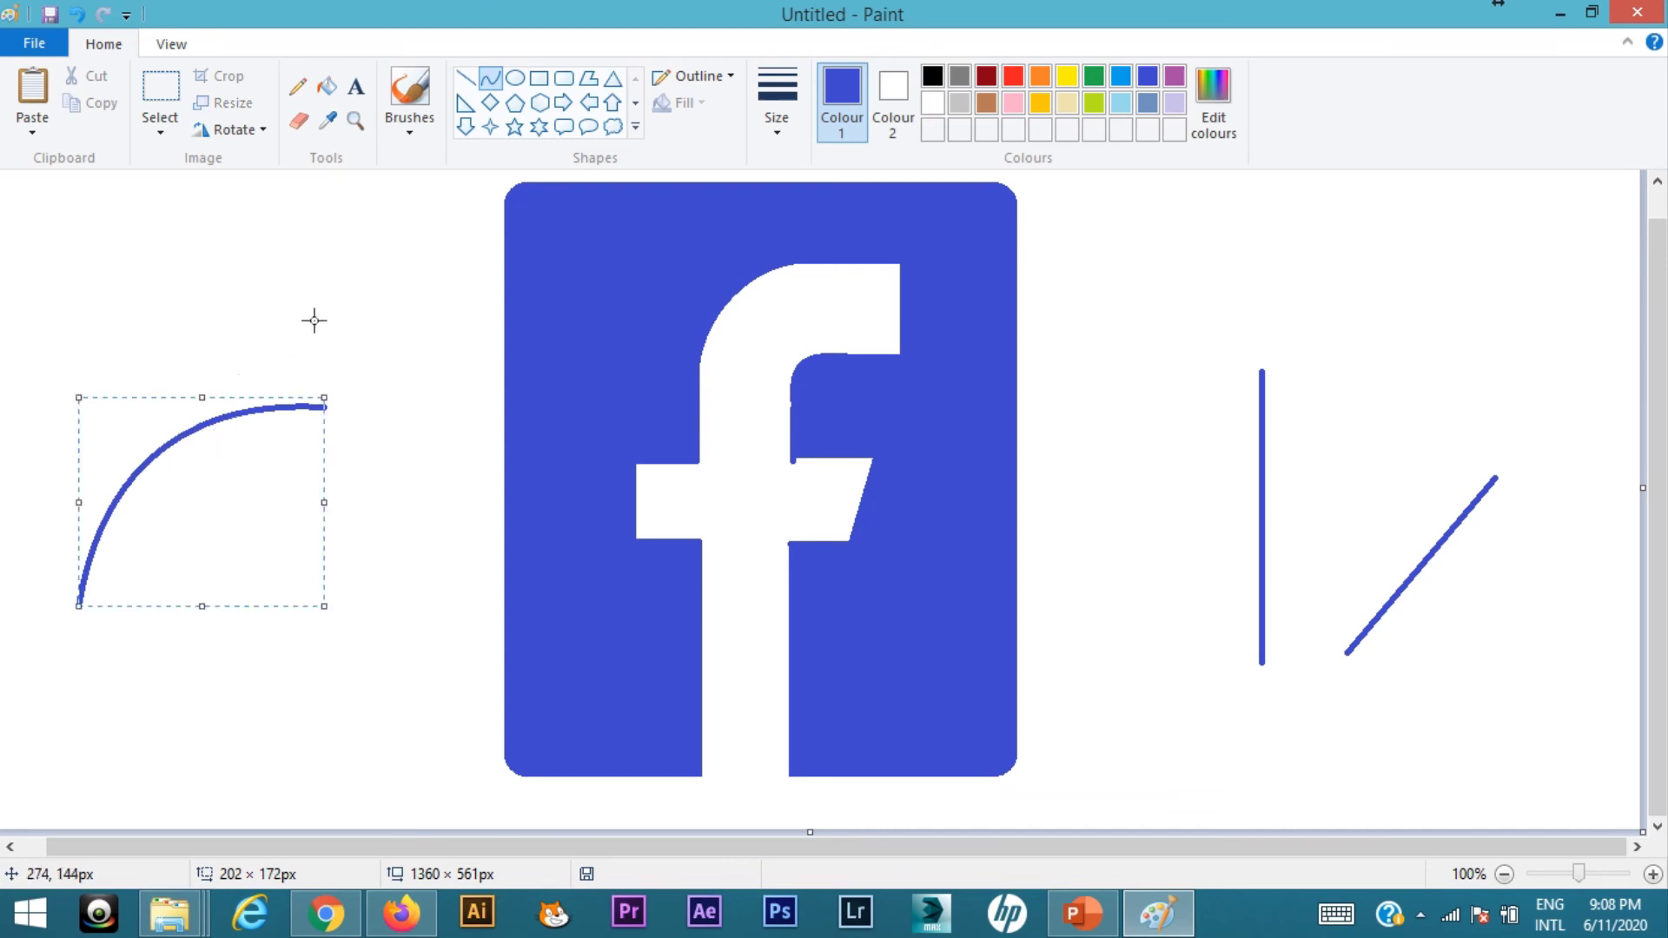